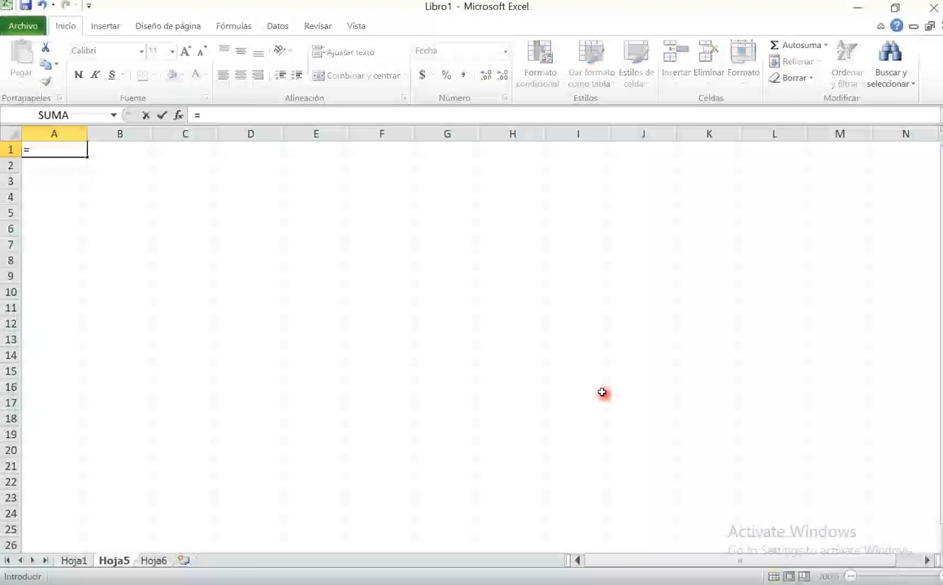
- Enter the formula =HOY() in cell A1 to return the current date
type("hoy(")
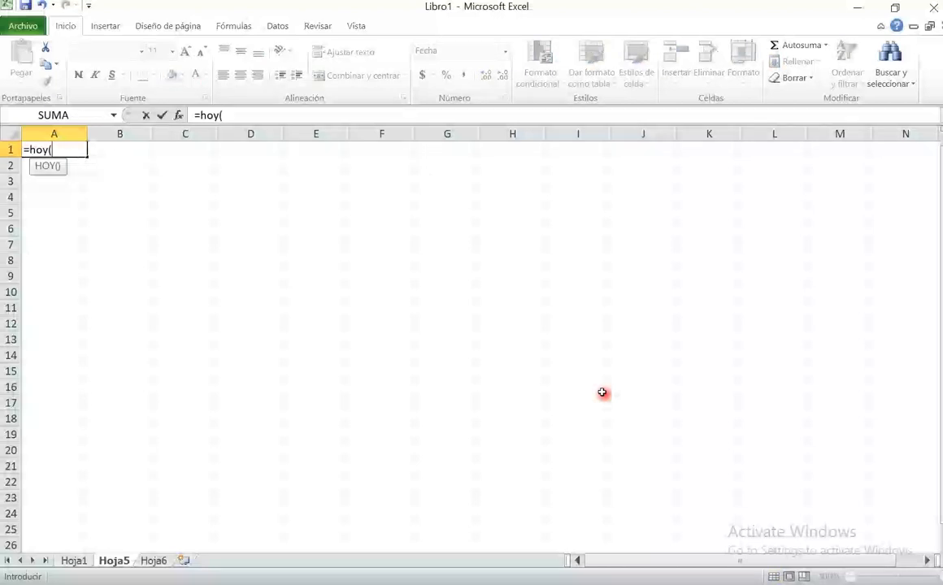
type(")")
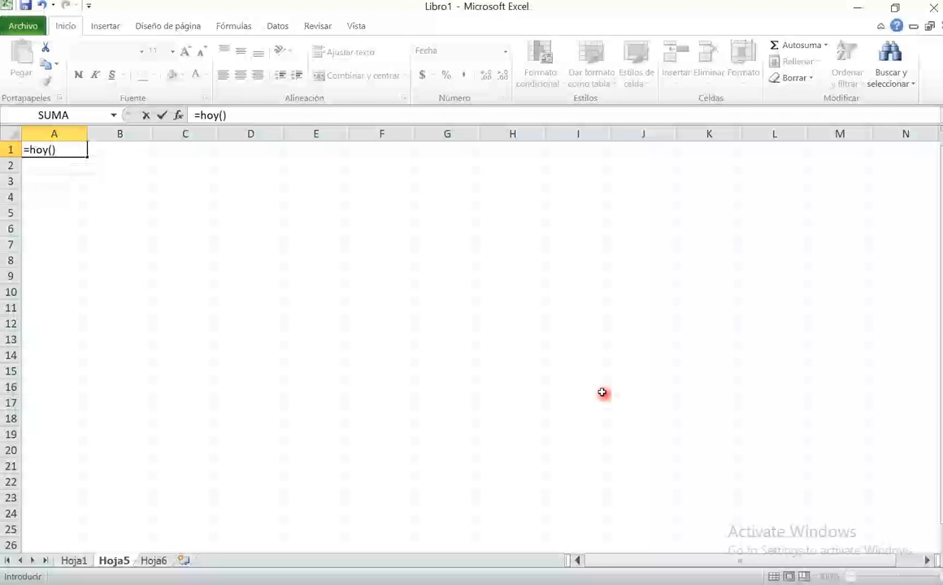
key("Return")
key("Up")
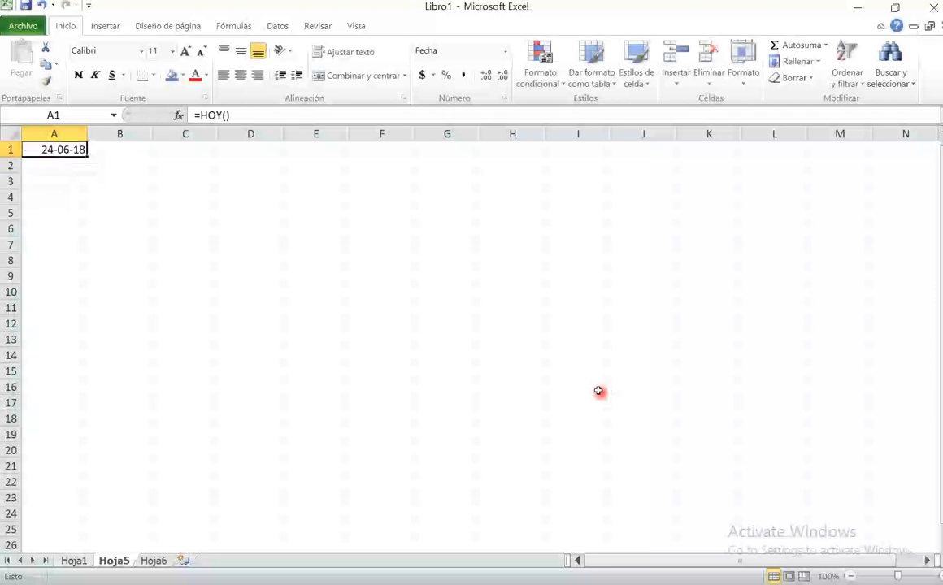
- Change the formula in cell A1 to =HOY()+6 to add six days to the current date
left_click(246, 114)
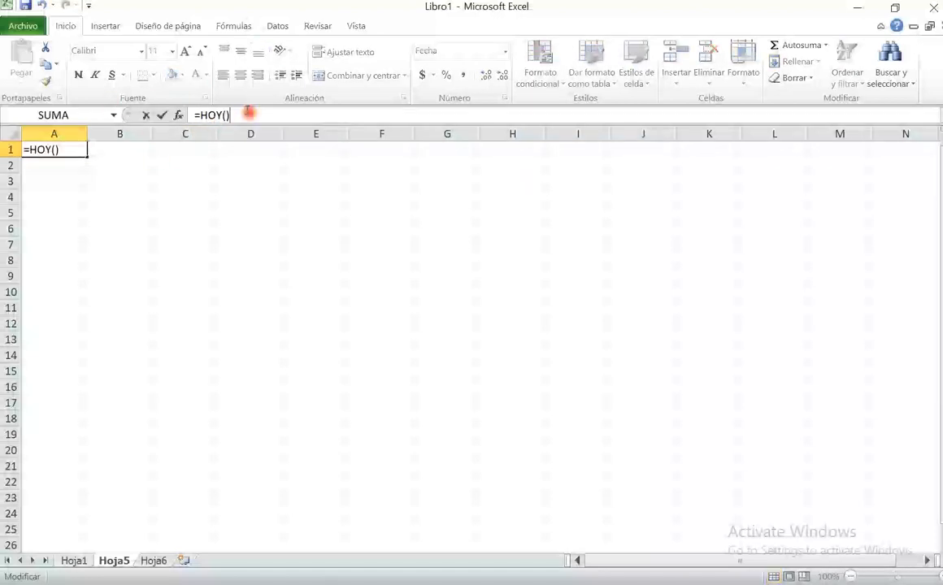
type("+")
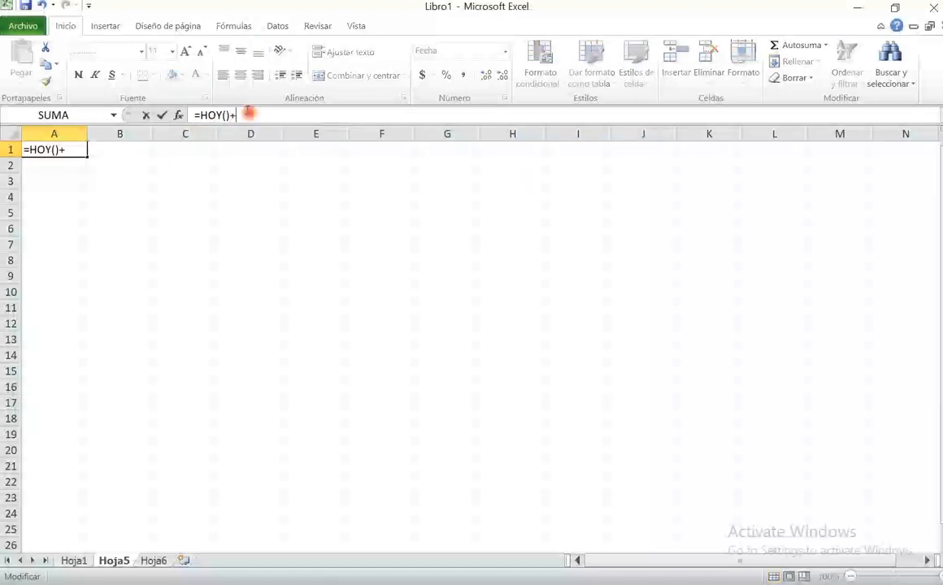
type("6")
key("Return")
key("Up")
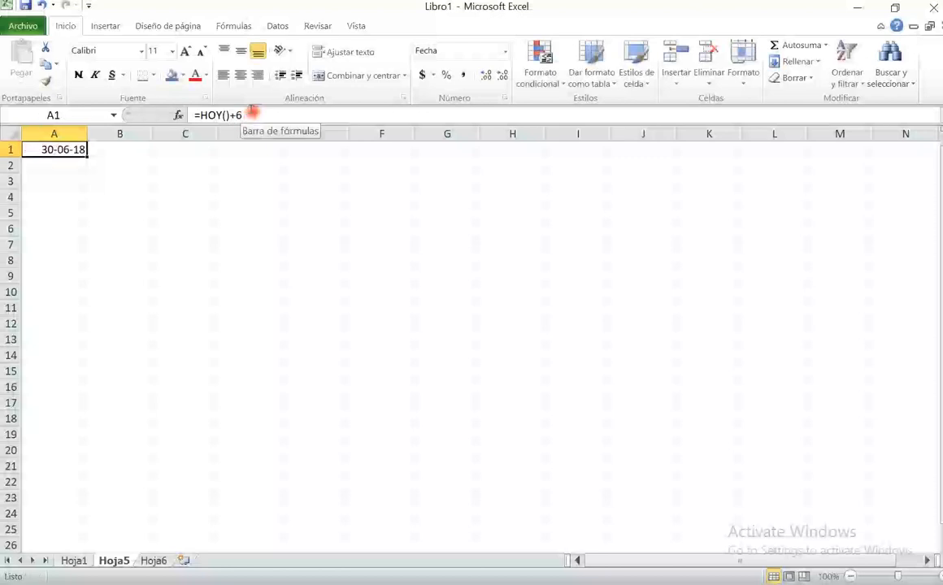
- Change the formula in cell A1 to =HOY()-1 to subtract one day from the current date
left_click(257, 114)
key("BackSpace")
key("BackSpace")
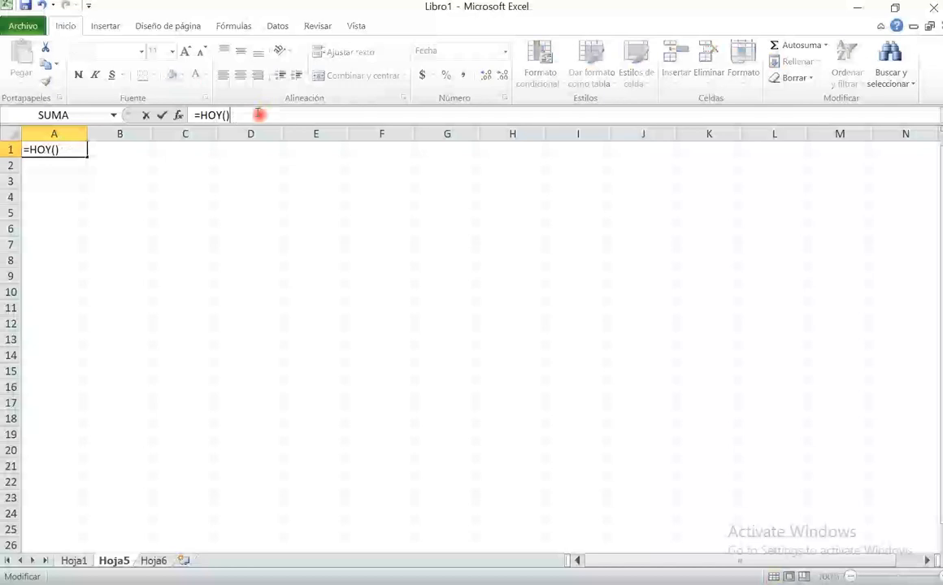
type("-1")
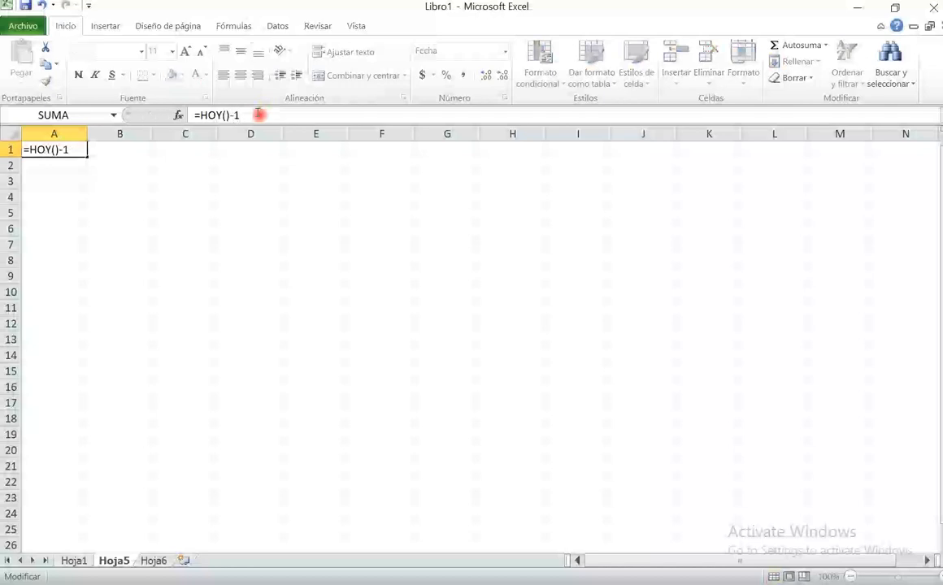
key("Return")
key("Up")
- Remove the one-day subtraction from cell A1 so its formula is =HOY() again
left_click(257, 114)
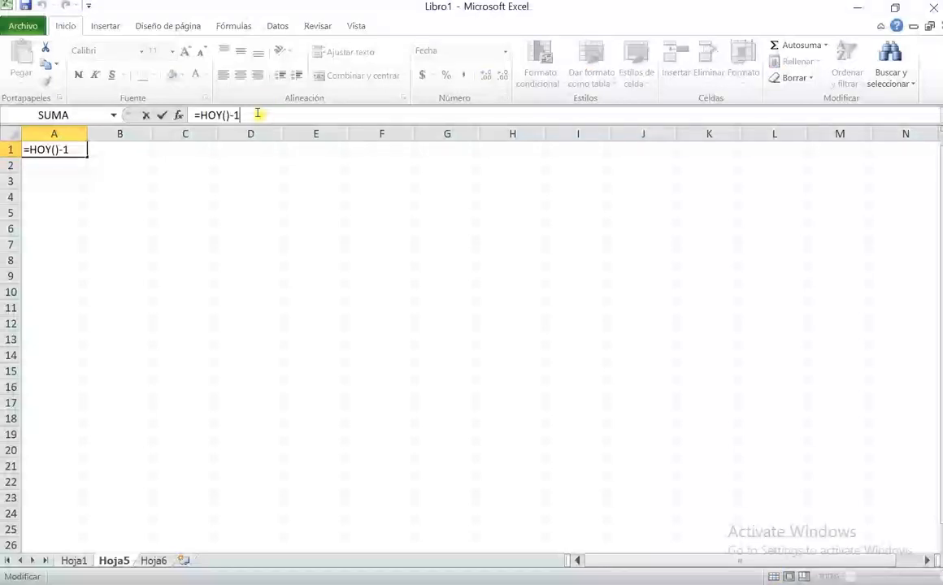
key("BackSpace")
key("BackSpace")
key("Return")
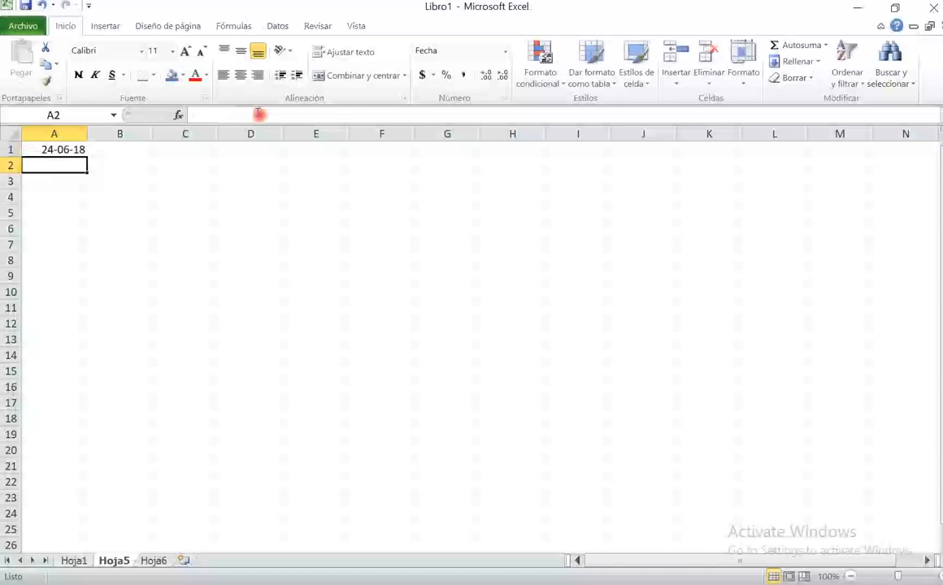
- Enter the formula =AÑO(A1) in cell A2 to extract the year from the date in A1
type("=")
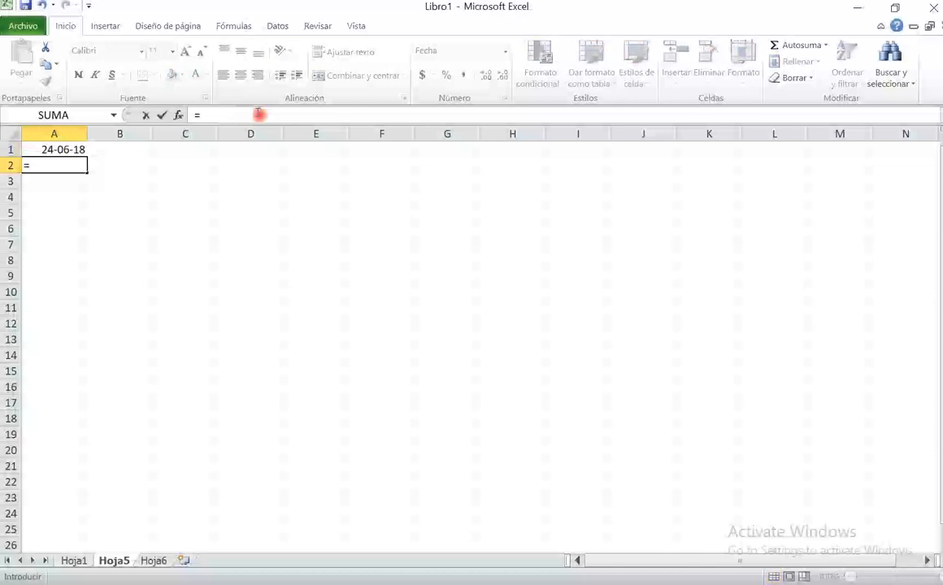
type("añ")
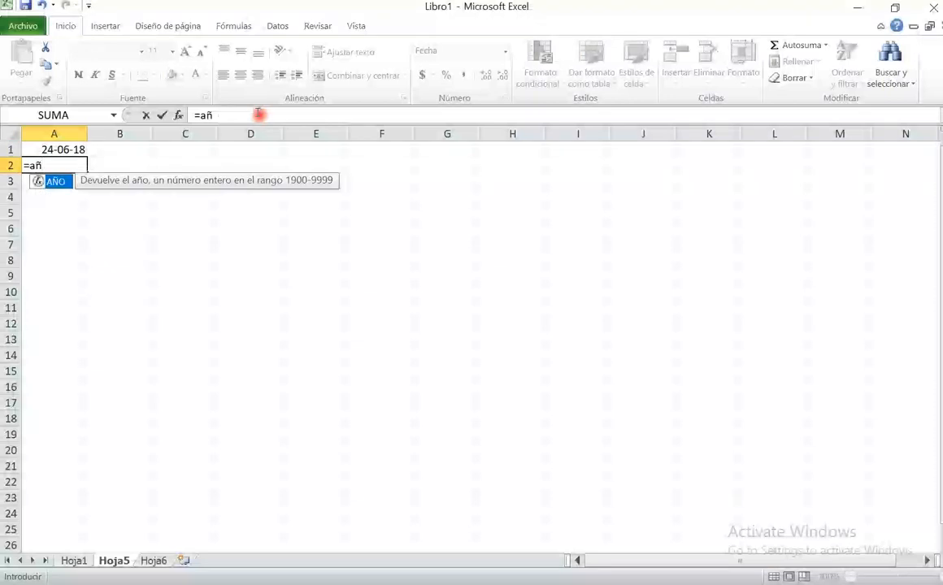
type("o(")
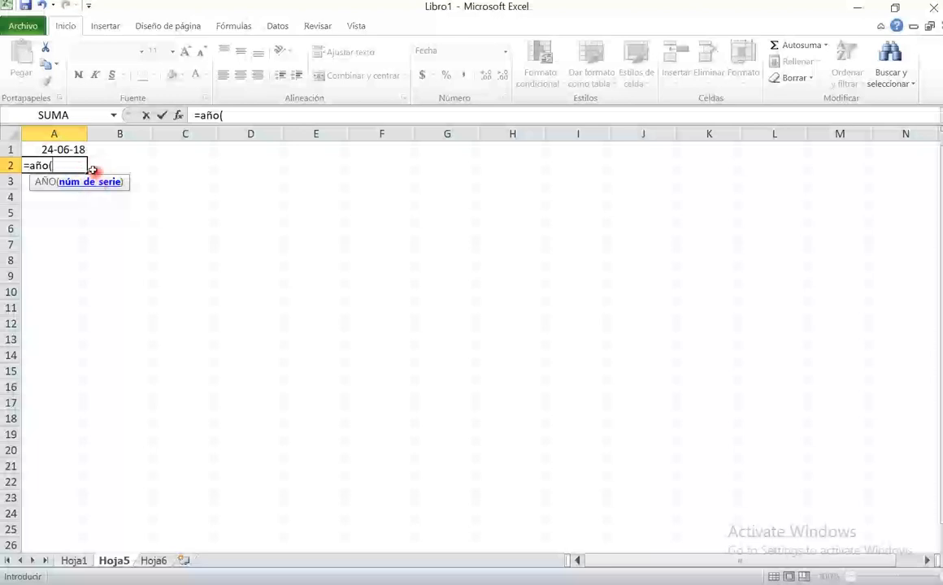
left_click(57, 149)
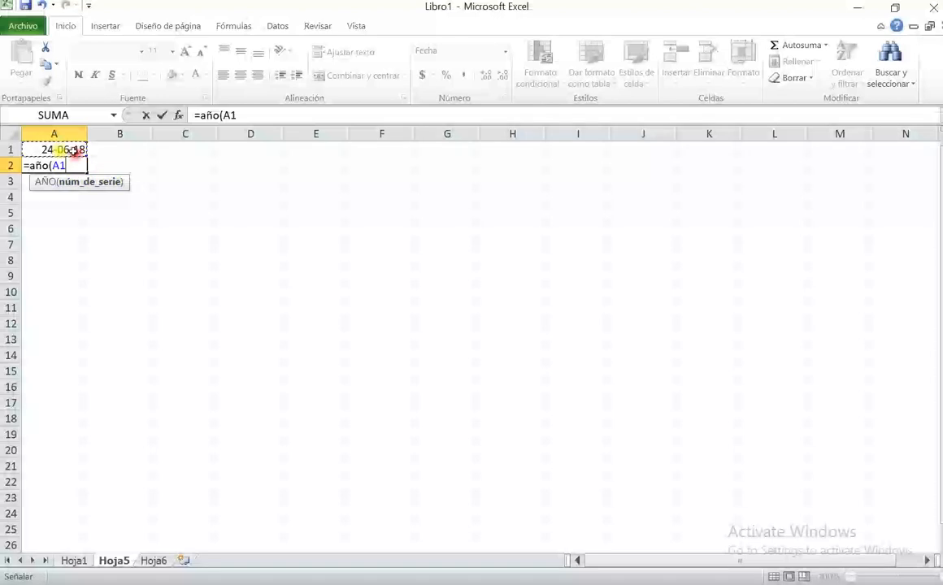
type(")")
key("Return")
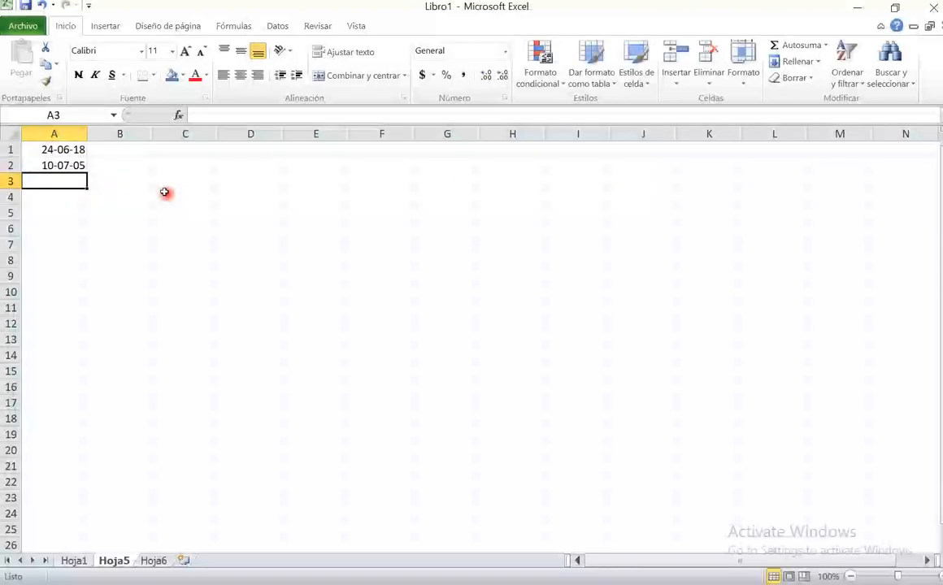
- Format cell A2 as Número with no decimal places
key("Up")
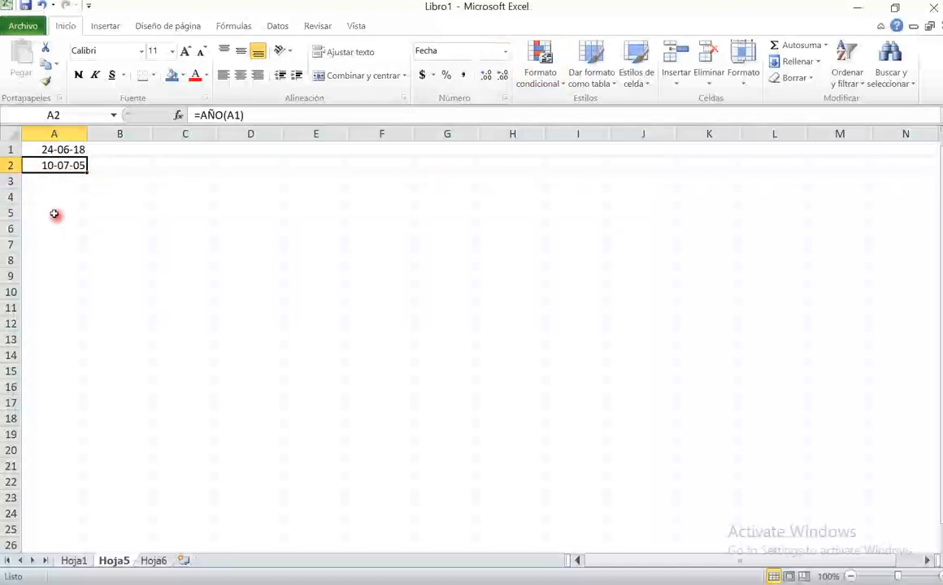
left_click(504, 56)
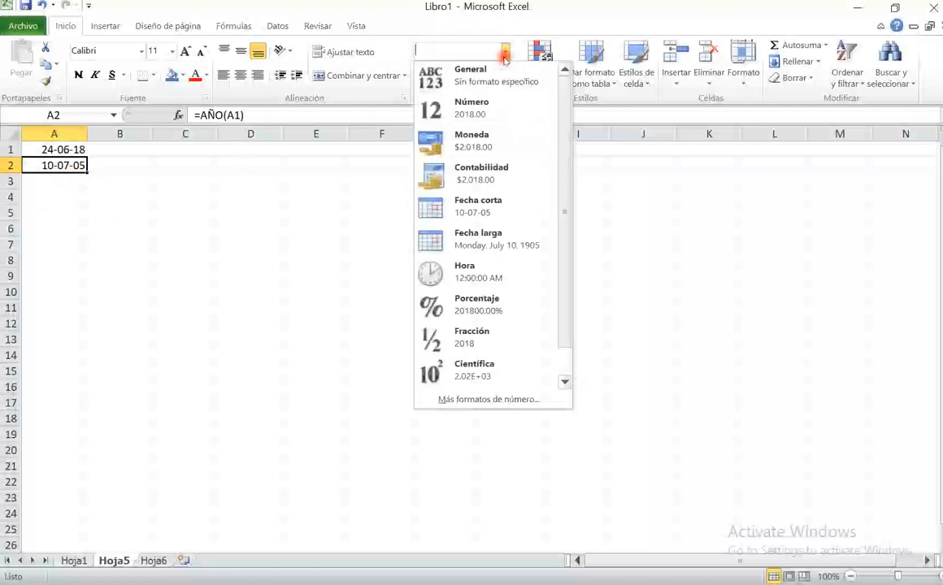
left_click(474, 106)
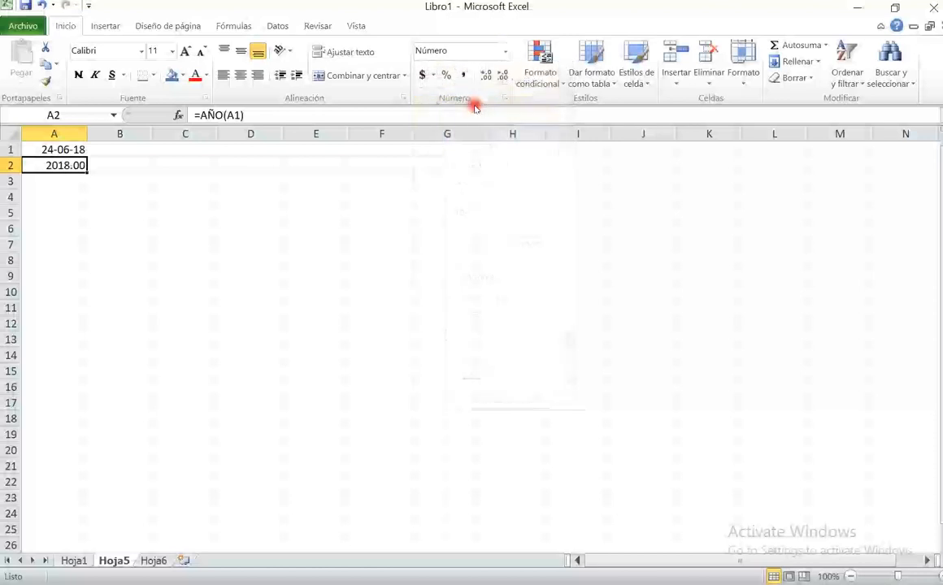
left_click(502, 76)
left_click(501, 75)
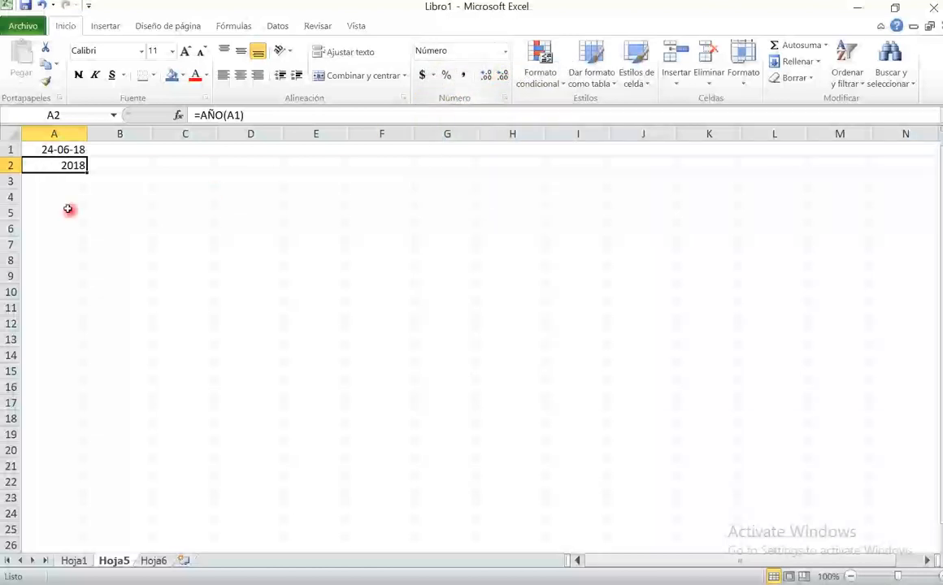
left_click(486, 76)
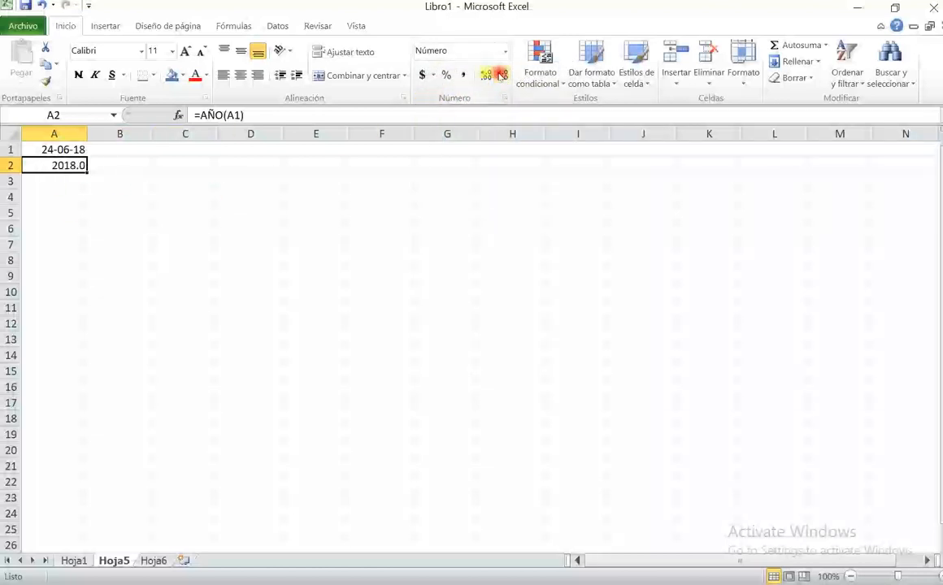
left_click(502, 75)
left_click(486, 76)
left_click(501, 76)
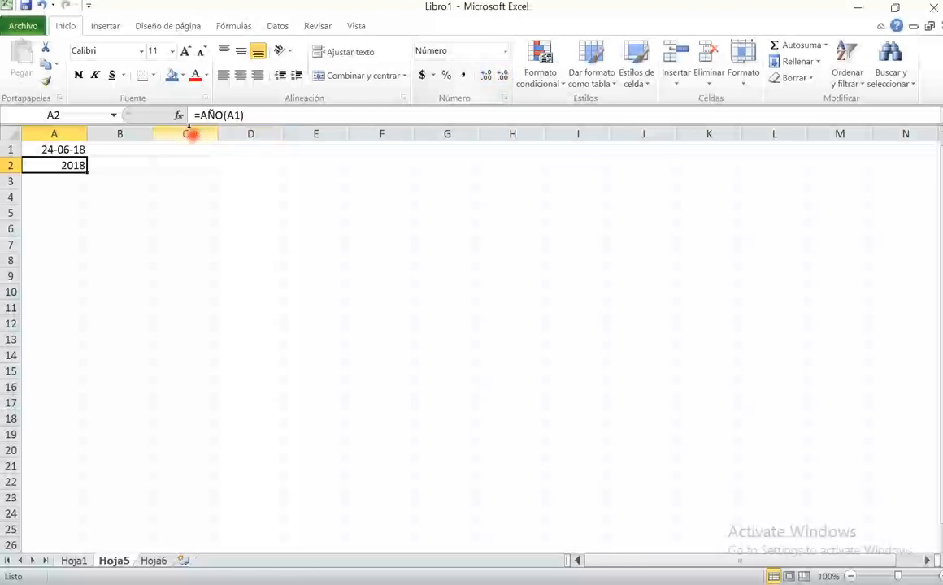
left_click(264, 118)
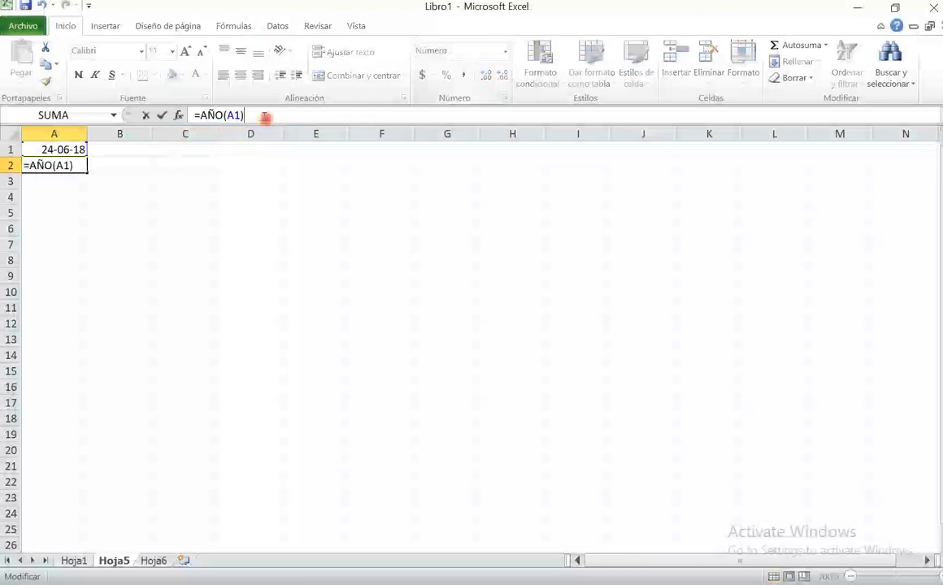
- Enter the nested formula =AÑO(HOY()) in cell A3 to get the current year without a cell reference
left_click(63, 186)
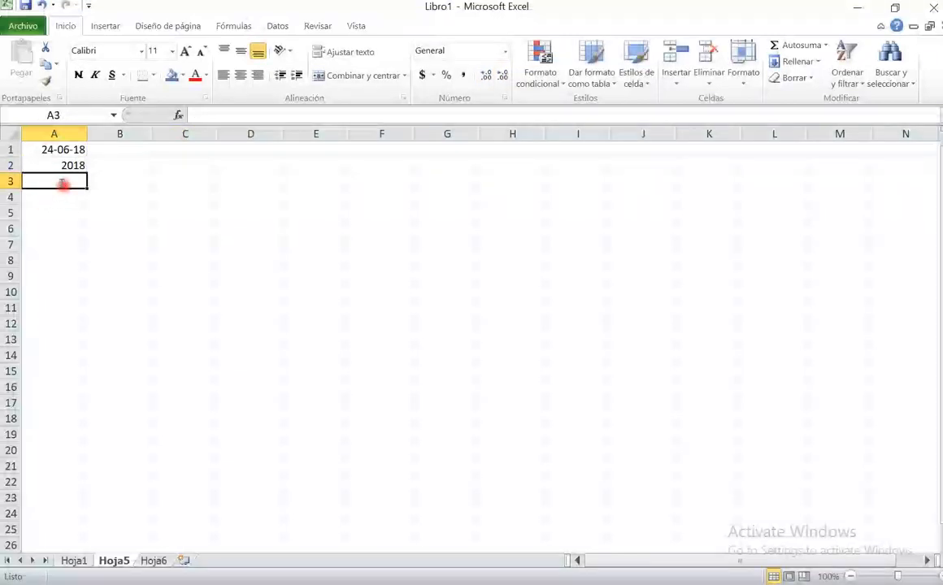
type("=año")
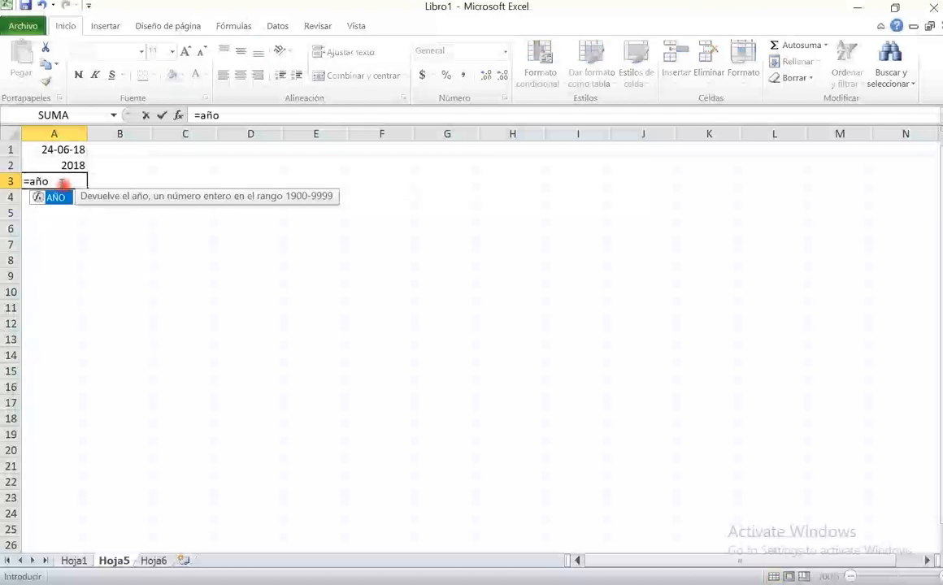
type("(hoy")
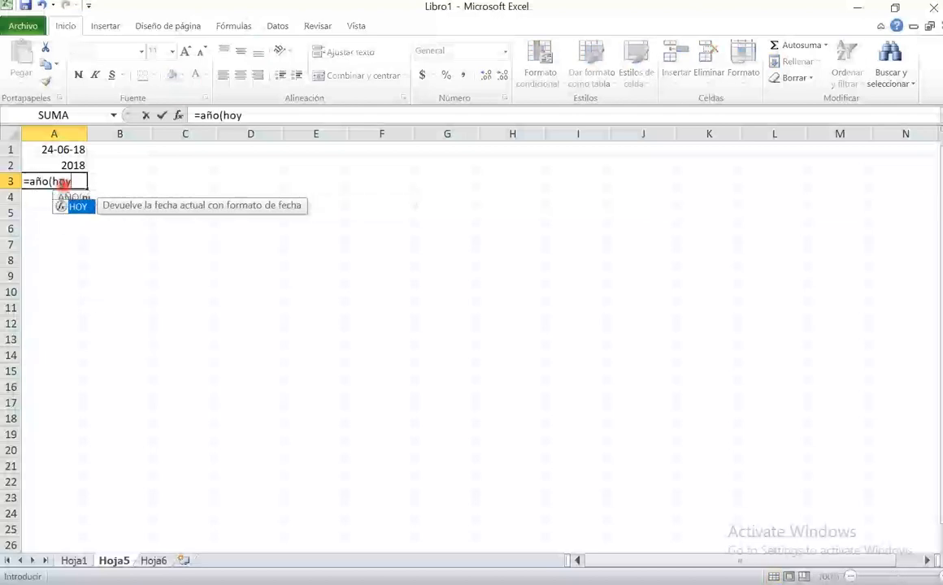
type("())")
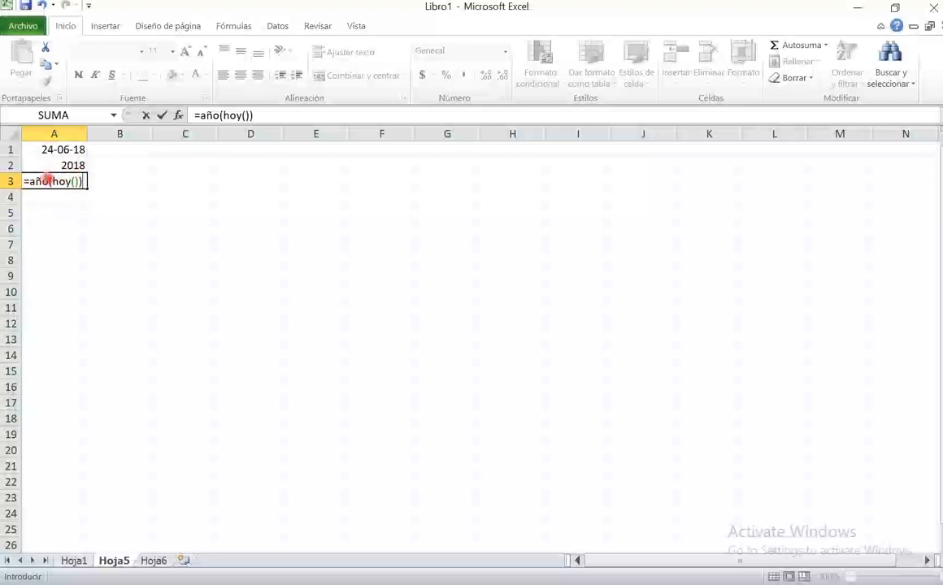
left_click_drag(53, 180, 79, 181)
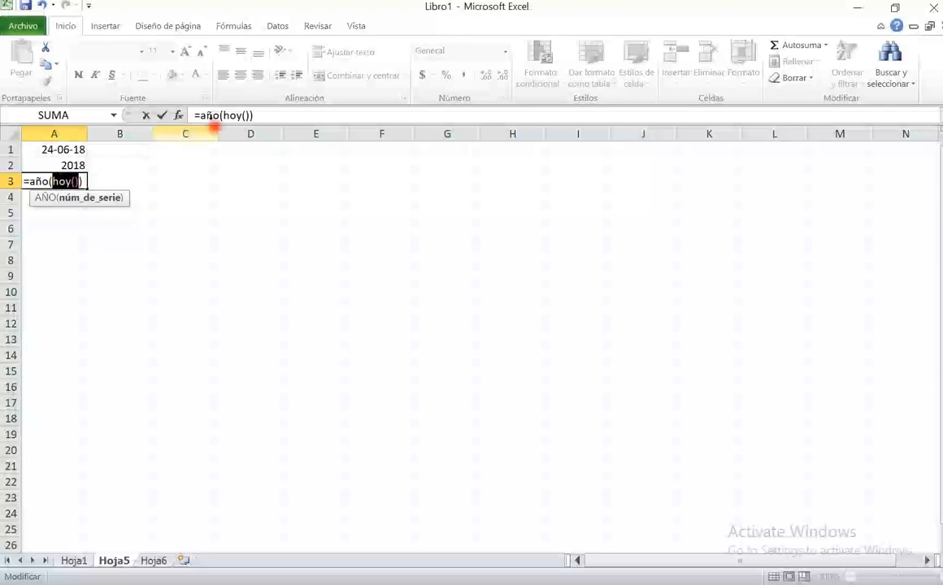
left_click(256, 114)
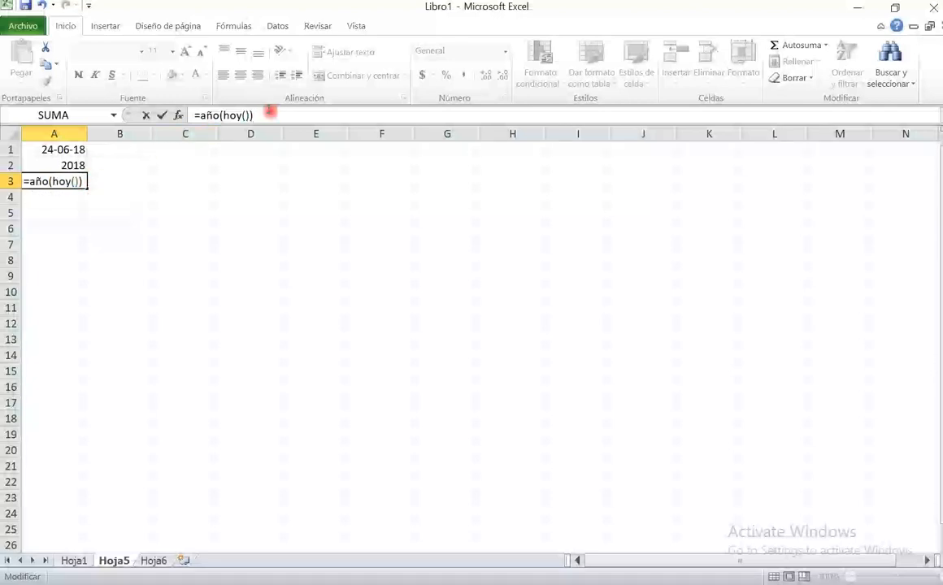
key("Return")
key("Up")
left_click_drag(274, 114, 192, 114)
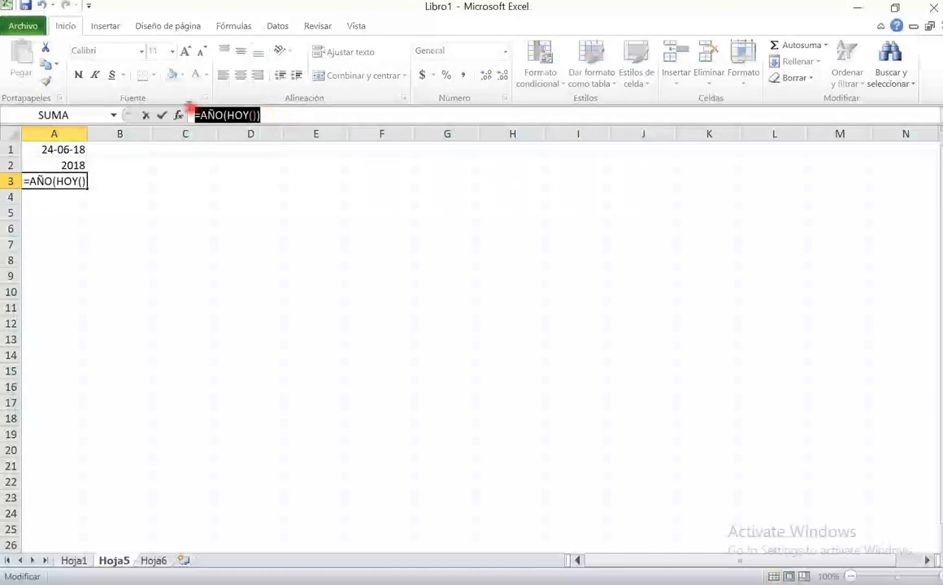
key("Escape")
- Enter the formula =MES(HOY()) in cell A4 to return the current month
left_click(56, 195)
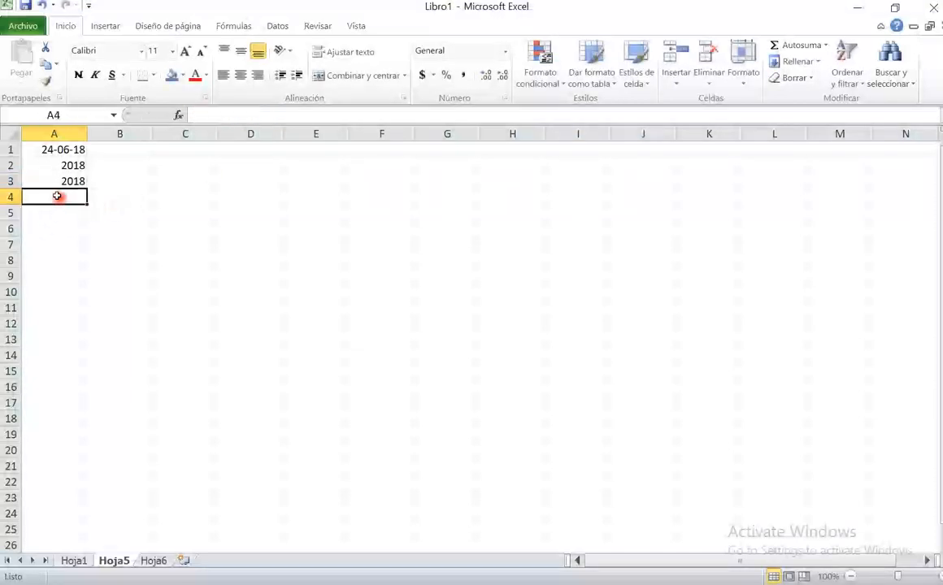
type("=mes(")
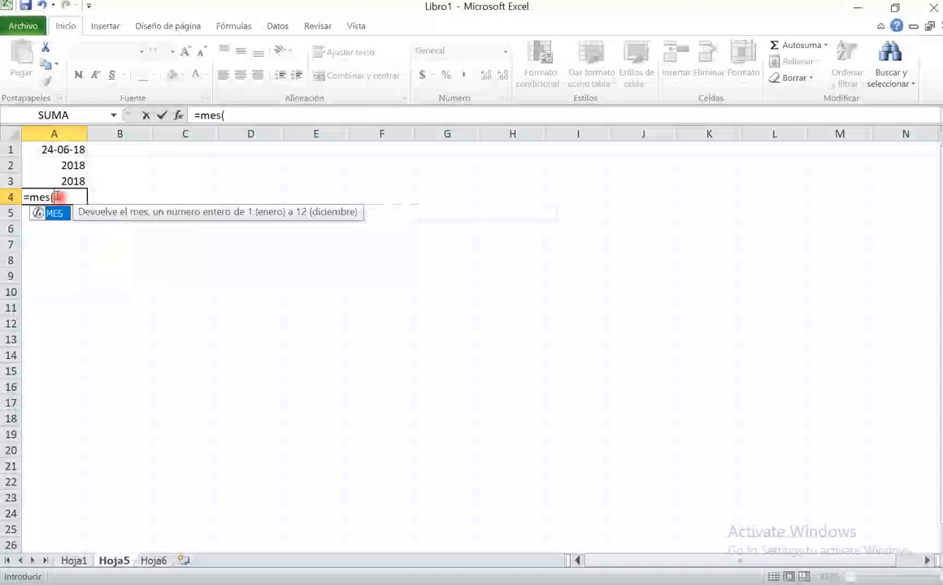
type("hoy())")
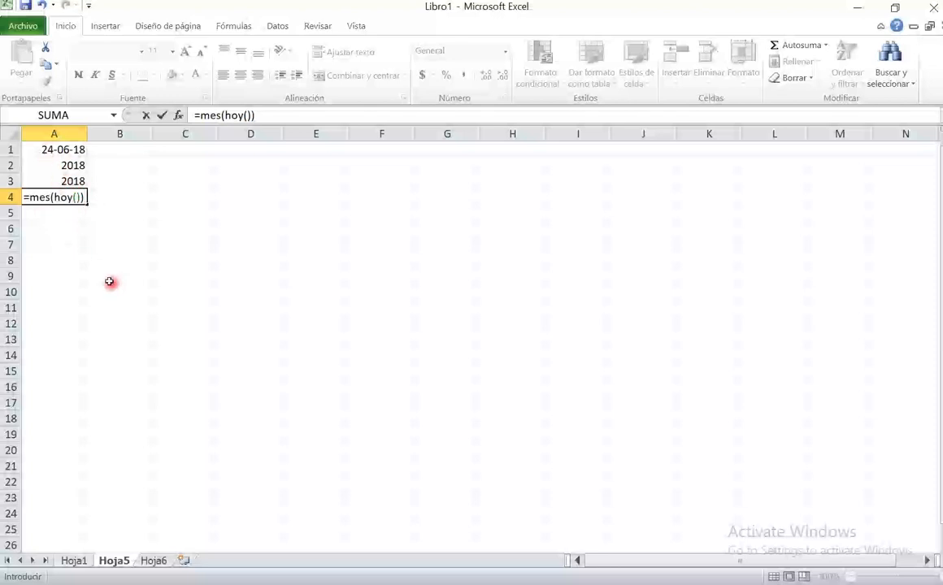
key("Return")
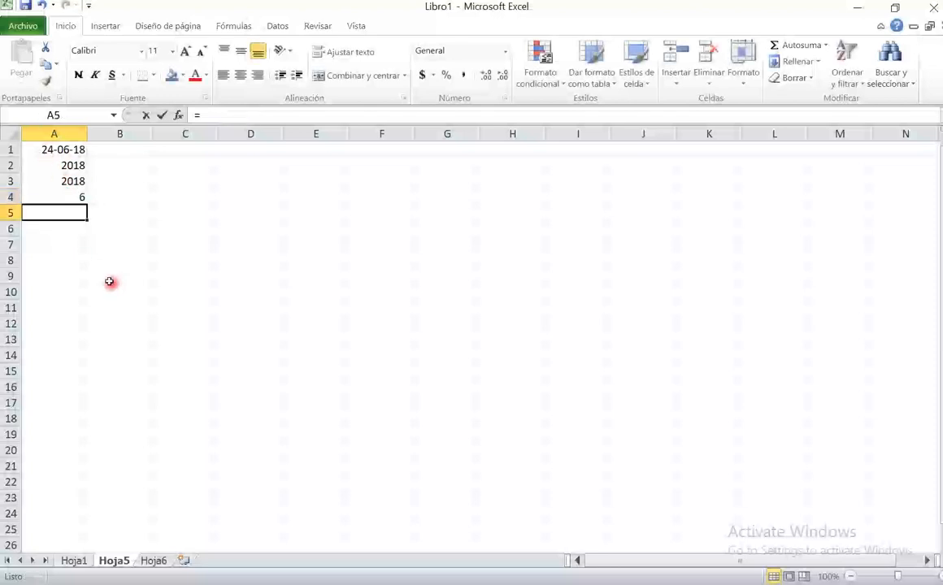
- Enter the formula =DIA(HOY()) in cell A5 to return the current day of the month
type("=dia(hoy())")
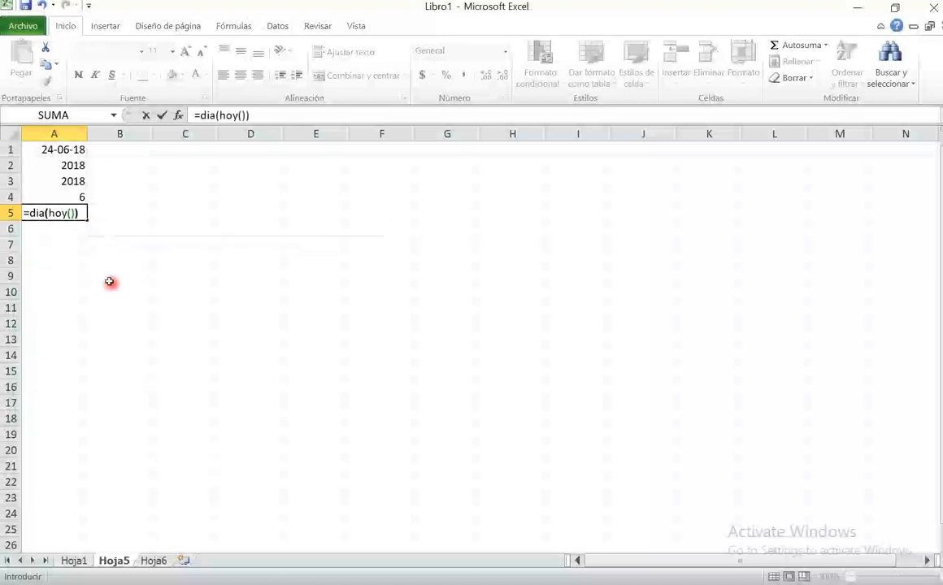
key("Return")
key("Return")
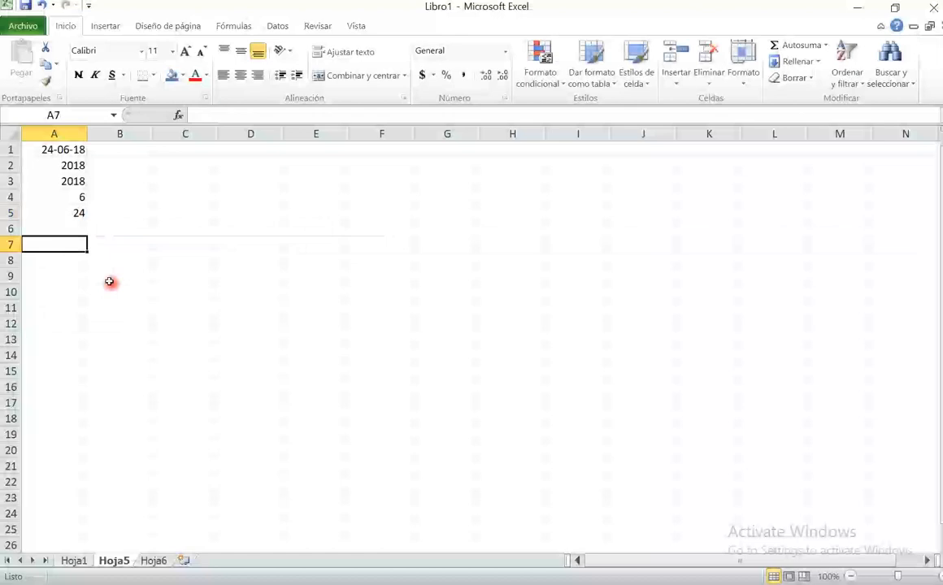
- Clear the contents of cells A1 to A5
left_click_drag(71, 213, 3, 139)
key("Delete")
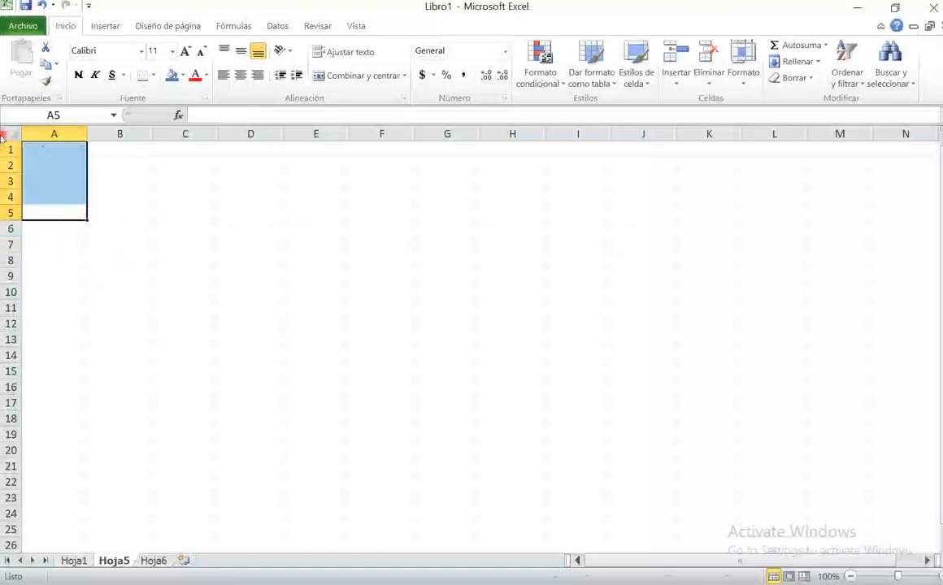
left_click(134, 183)
- Enter the date of birth in cell A1 as a day-month-year date with a four-digit year
left_click(54, 148)
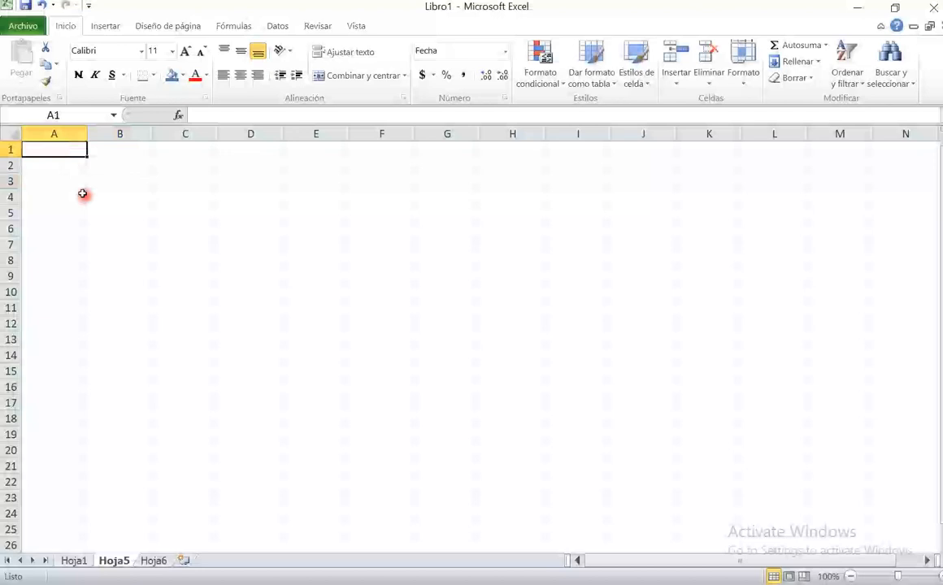
type("2")
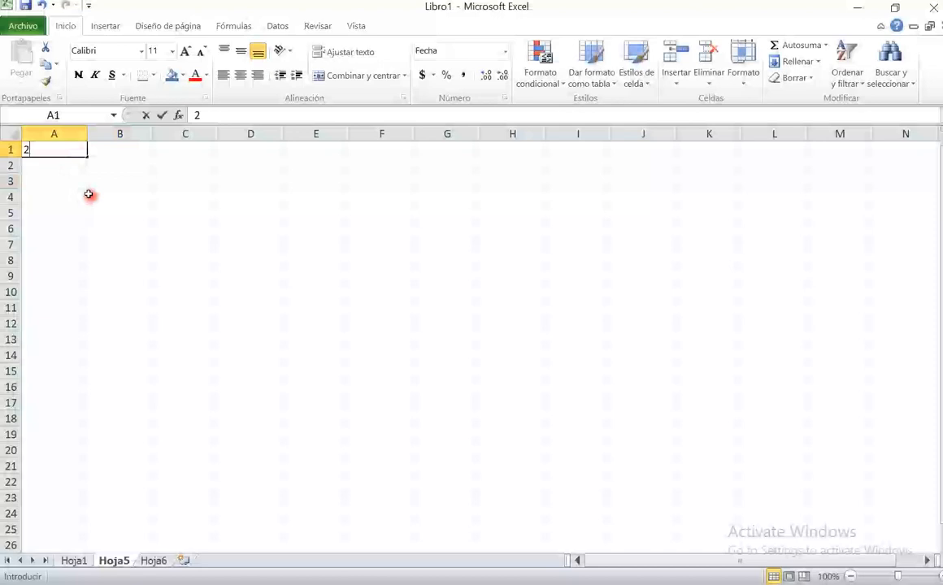
type("5-5-1997")
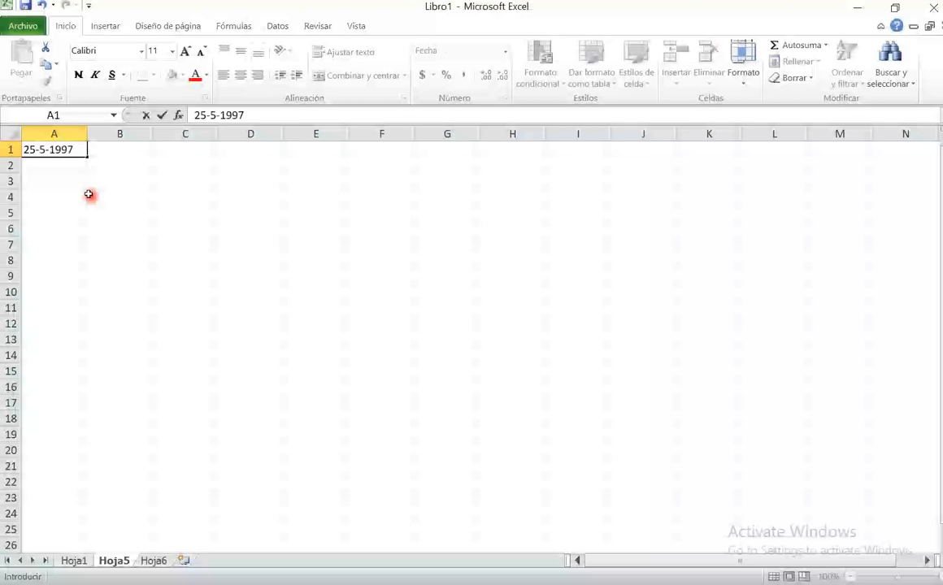
key("Return")
- Enter the formula =HOY() in cell A2 and format the cell as Fecha corta
type("=hoy()")
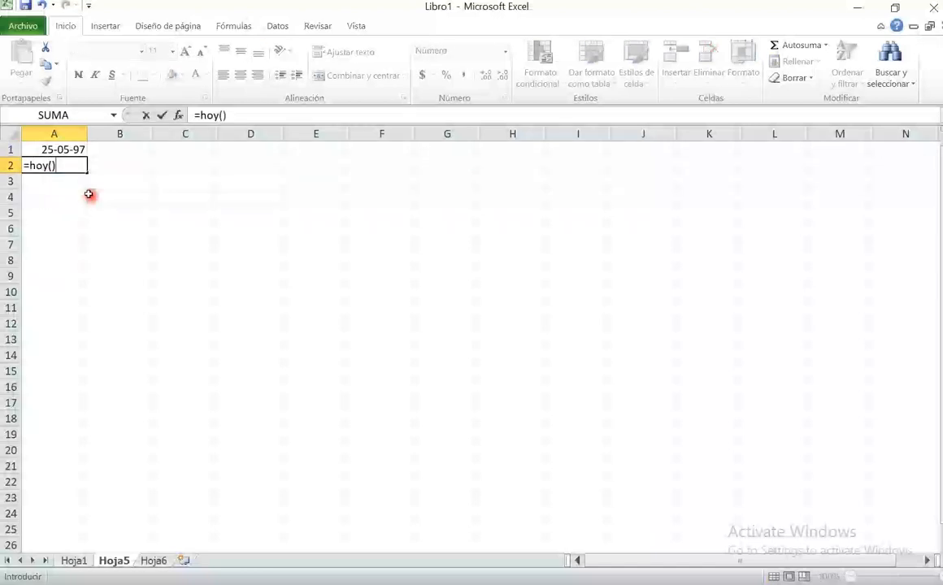
key("ctrl+Return")
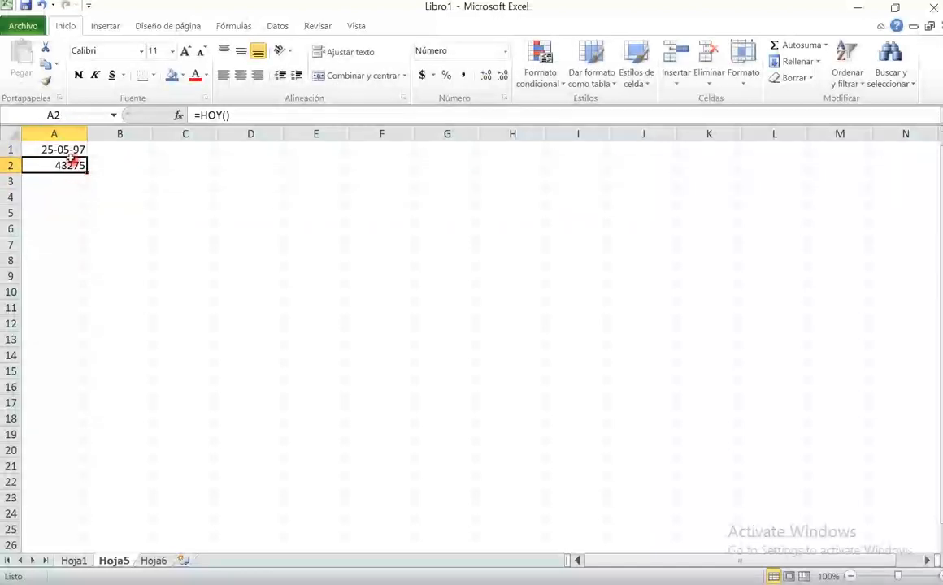
left_click(504, 51)
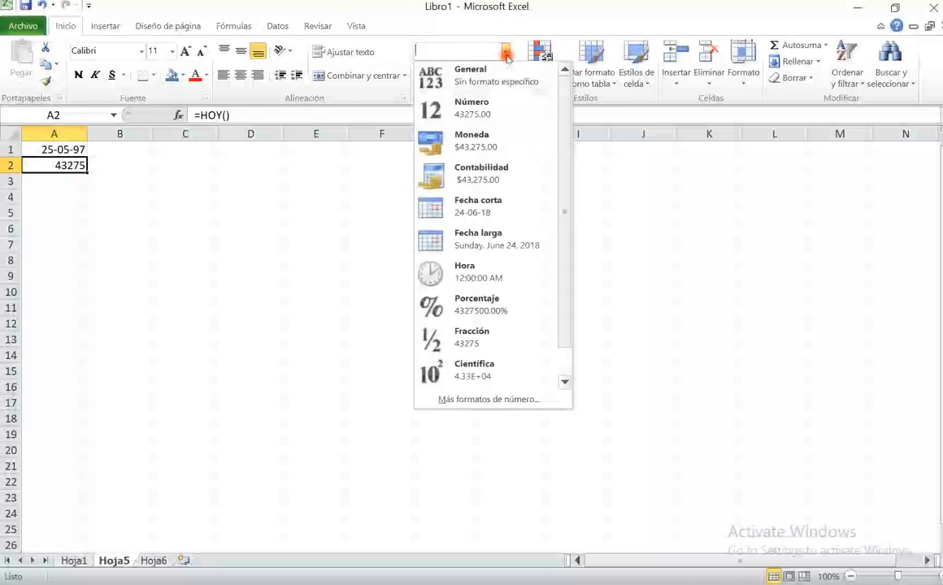
left_click(505, 205)
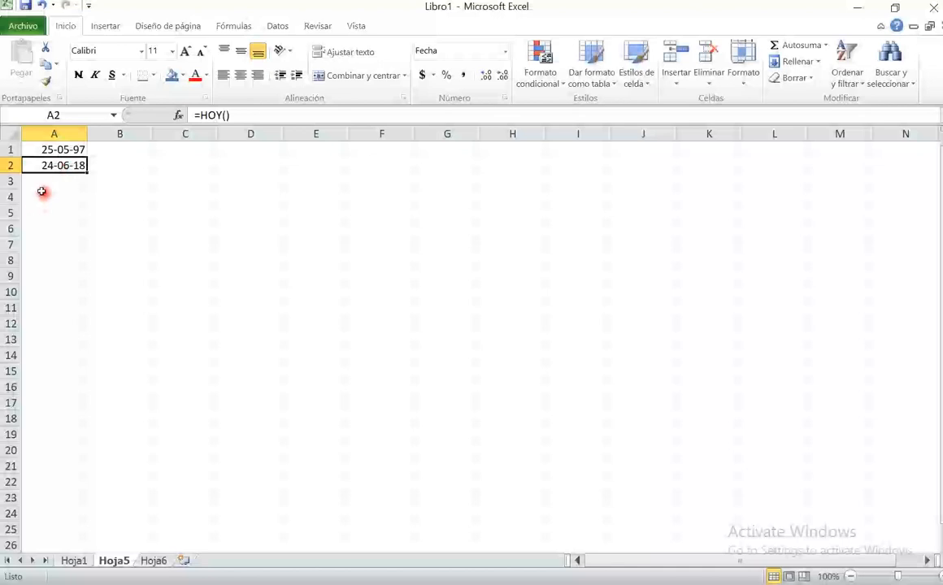
- Enter the formula =SIFECHA(A1,A2,"d") in cell A4 to calculate the days between the two dates
left_click(54, 186)
left_click(65, 197)
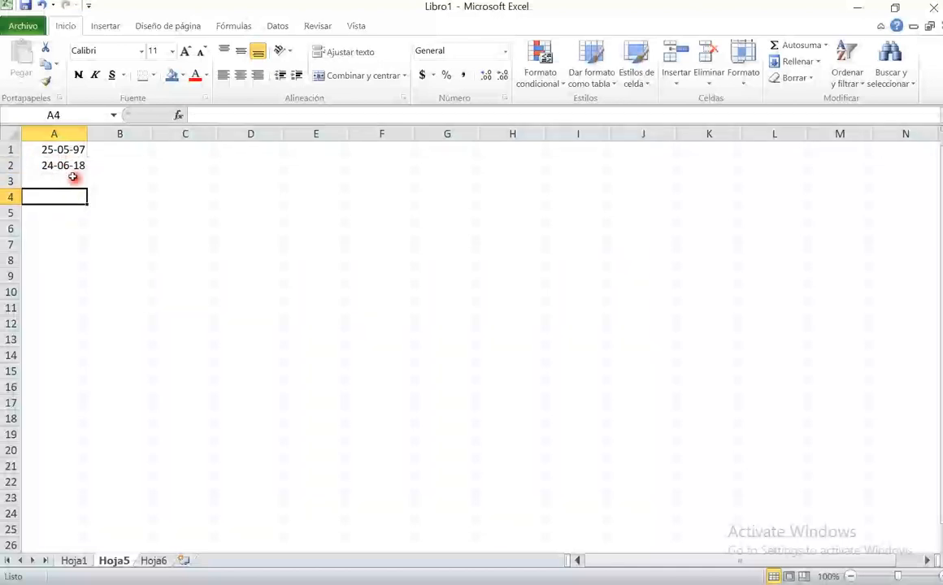
type("=")
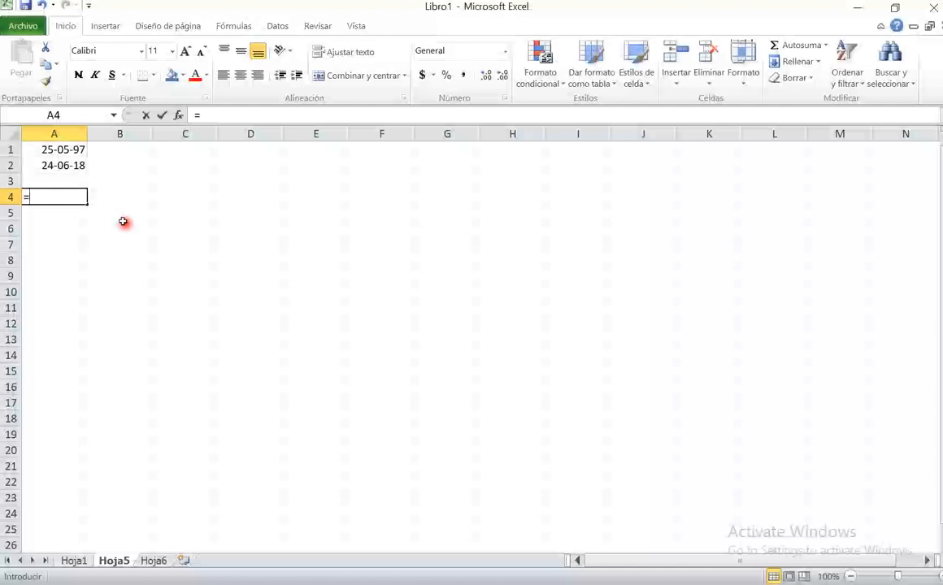
type("sifecha(")
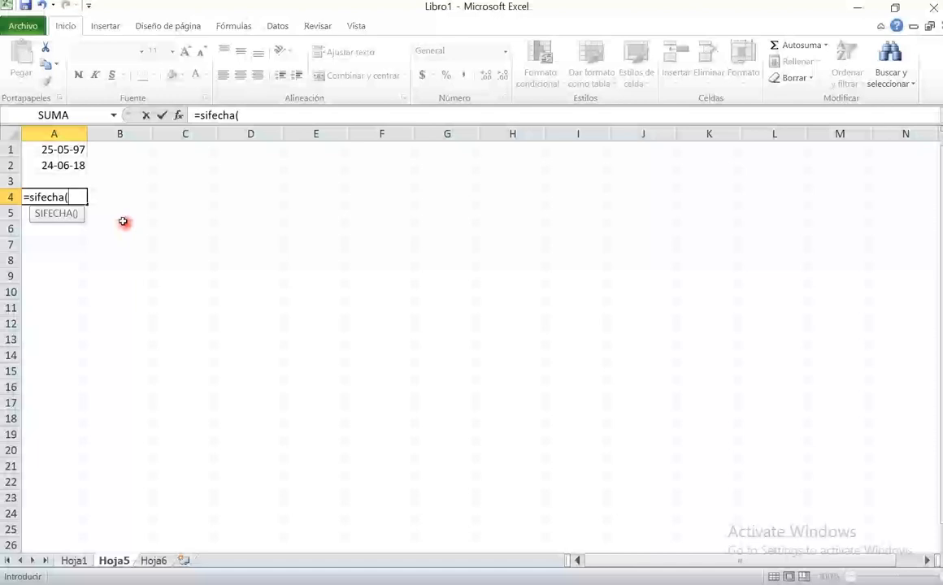
left_click(53, 152)
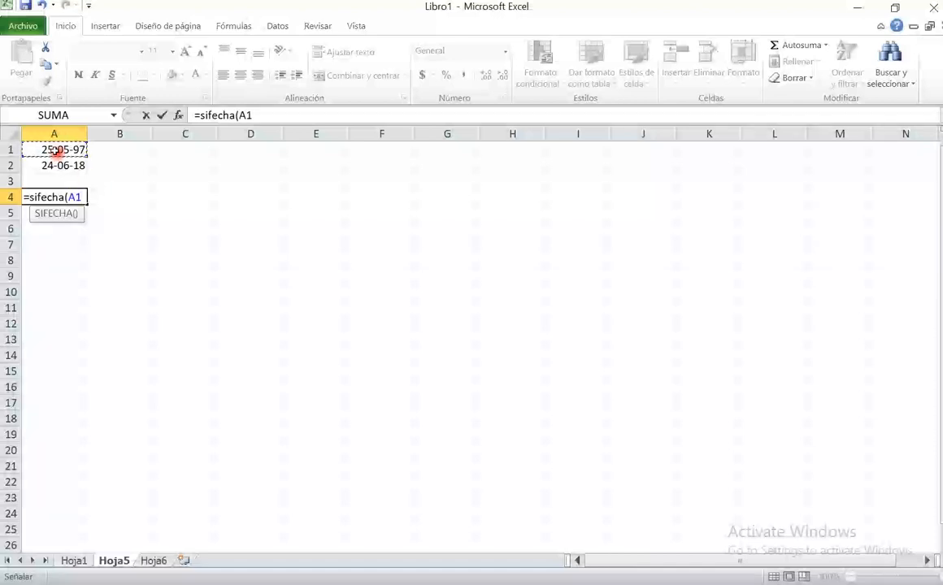
type(",")
left_click(57, 165)
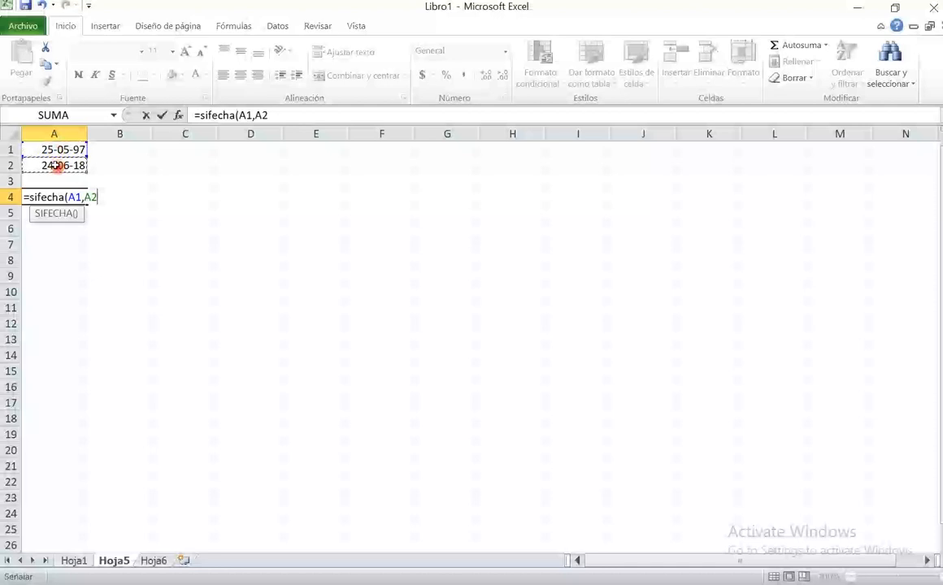
type(",\"")
type("d\"")
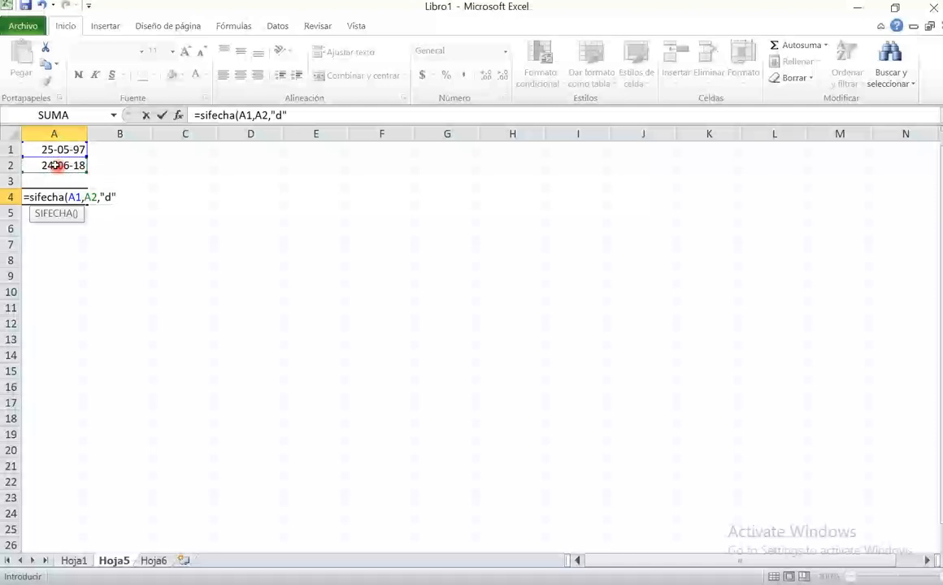
type(")")
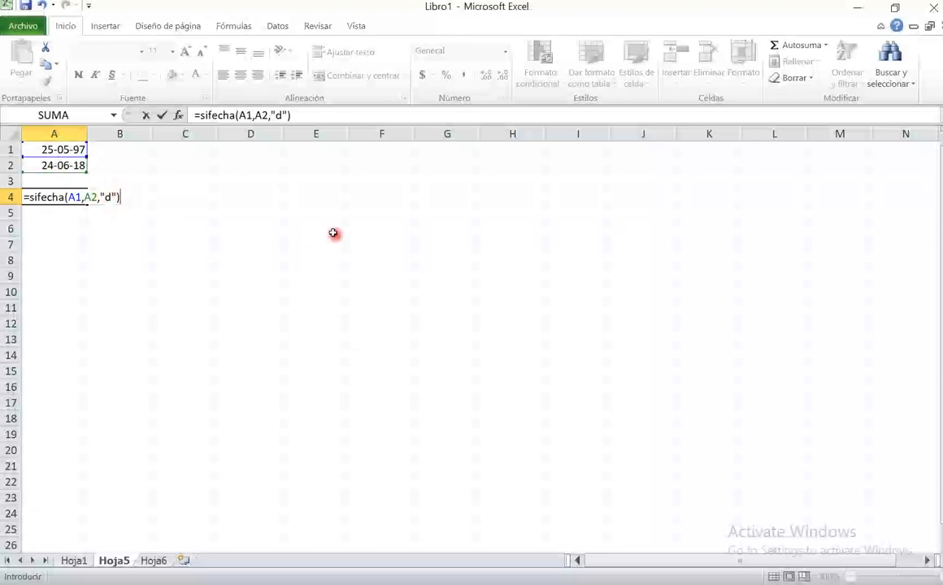
key("Return")
- Change the unit argument of the SIFECHA formula in A4 to "m" to calculate the difference in months
key("Up")
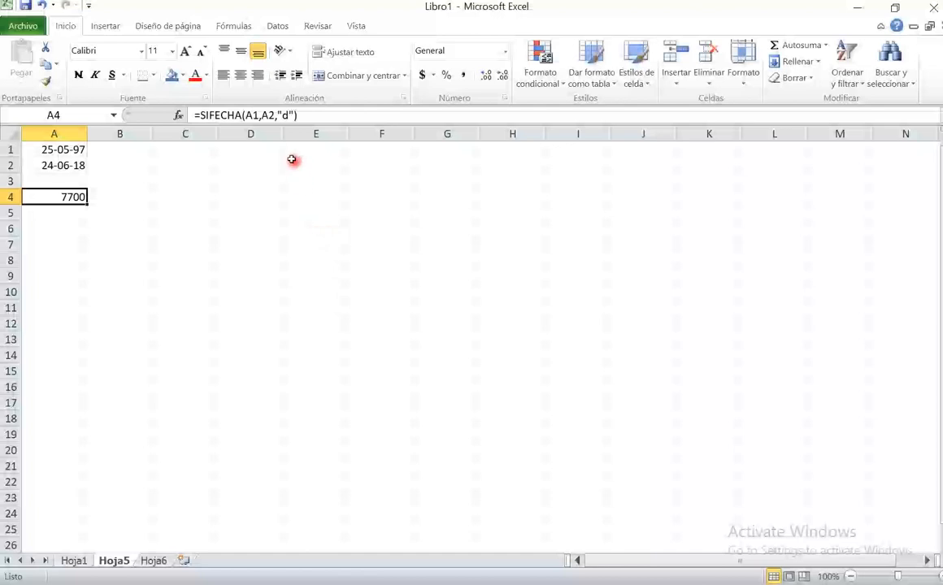
double_click(285, 118)
key("BackSpace")
type("m")
key("Return")
- Change the unit argument of the SIFECHA formula in A4 to "y" to calculate the difference in years
key("Up")
left_click(290, 114)
key("BackSpace")
type("y")
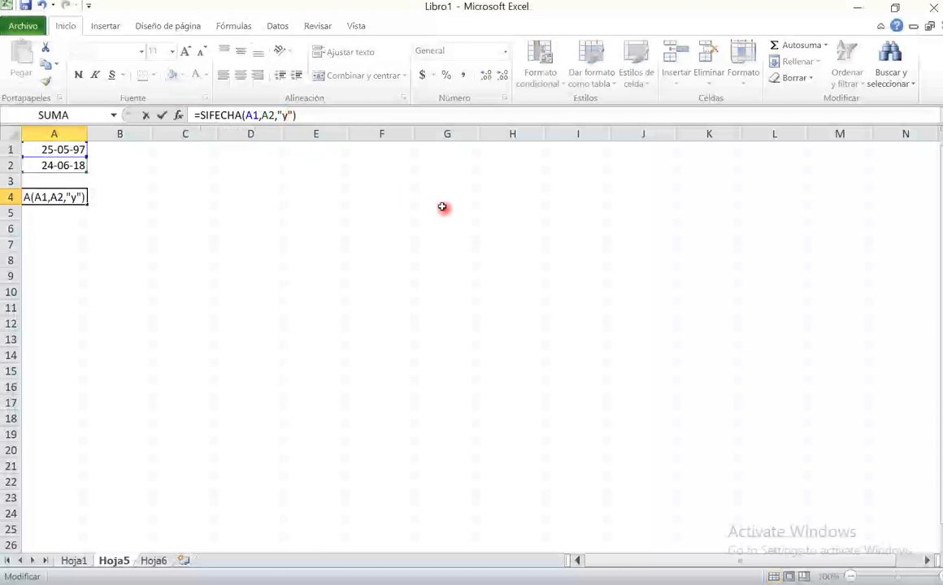
key("Return")
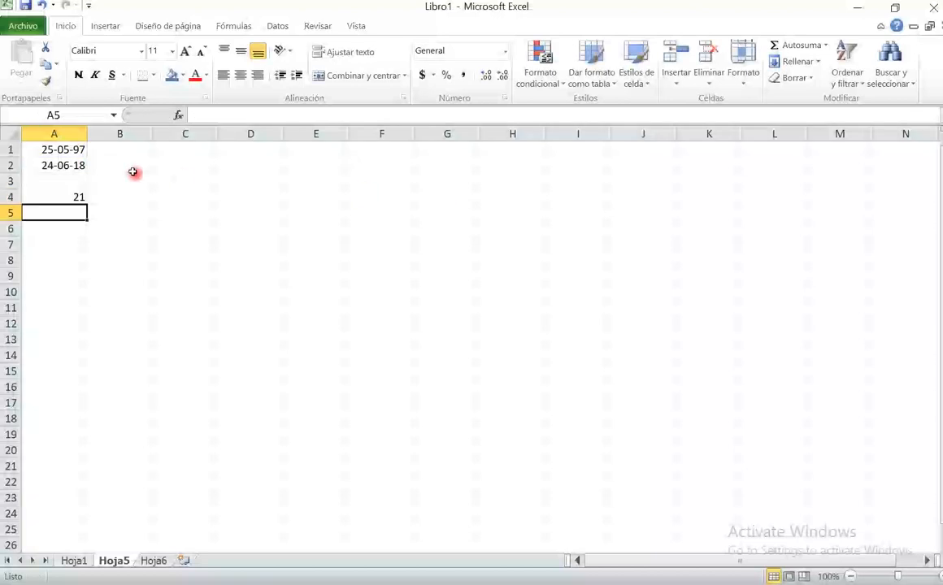
left_click(71, 150)
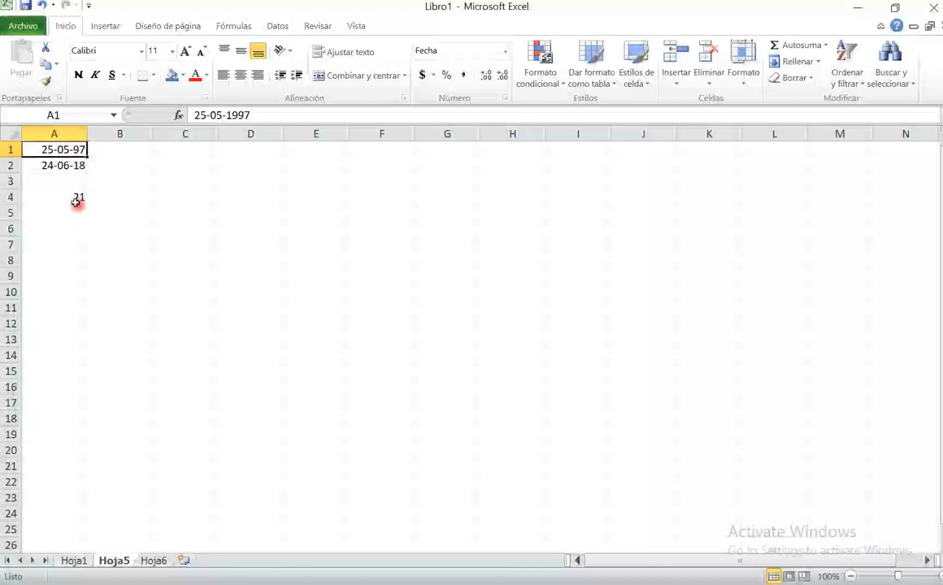
left_click(76, 202)
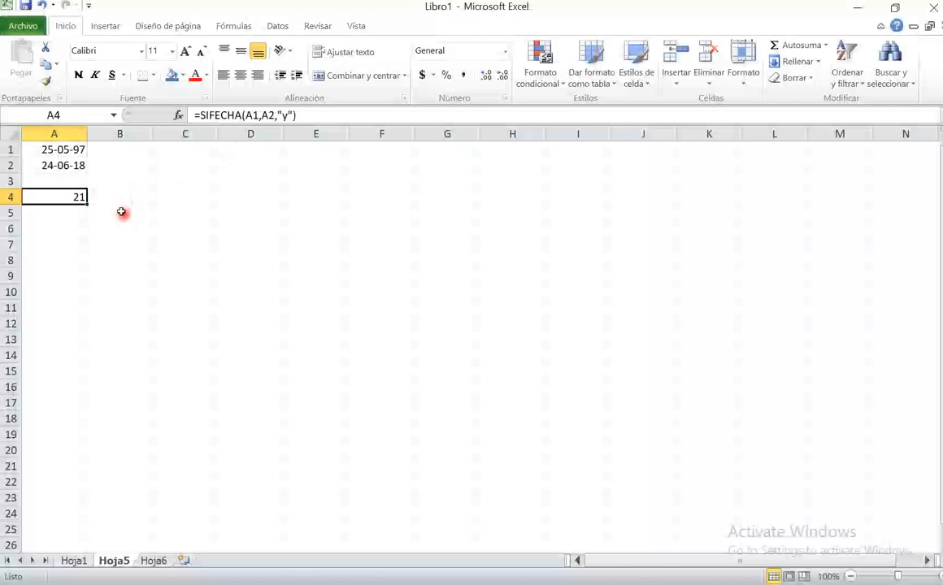
left_click(143, 184)
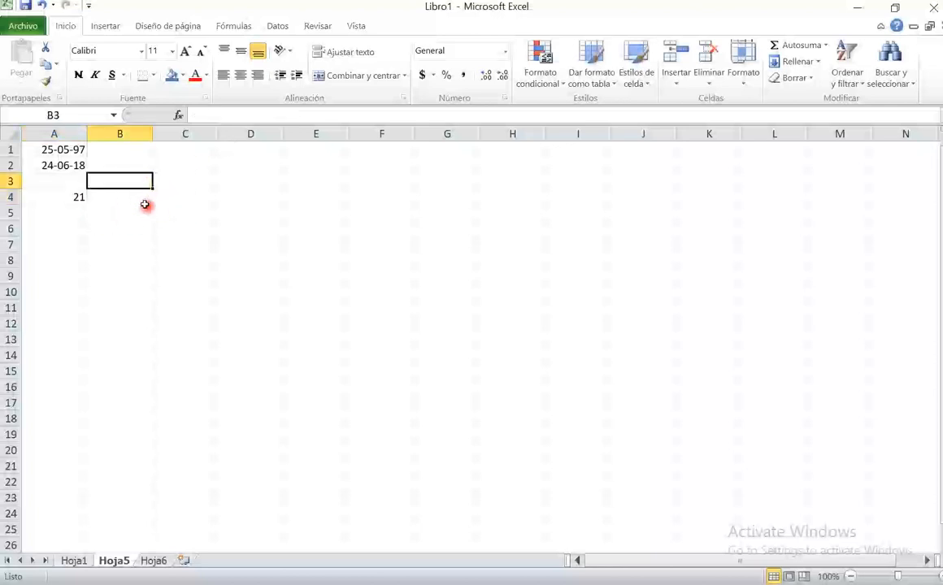
- Prefix the SIFECHA formula in A4 with quoted text made of the person's first name and "tiene ", joined with &
left_click(61, 192)
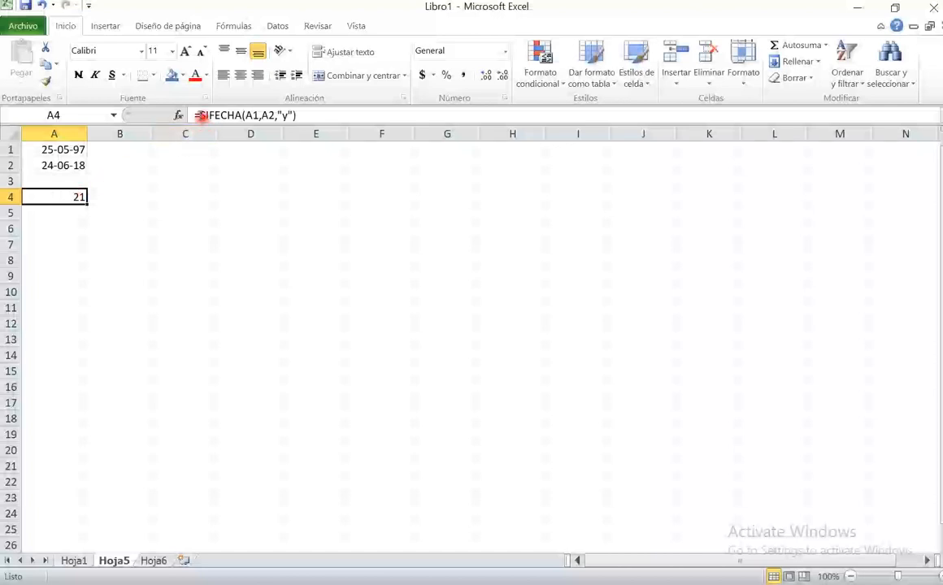
left_click(196, 115)
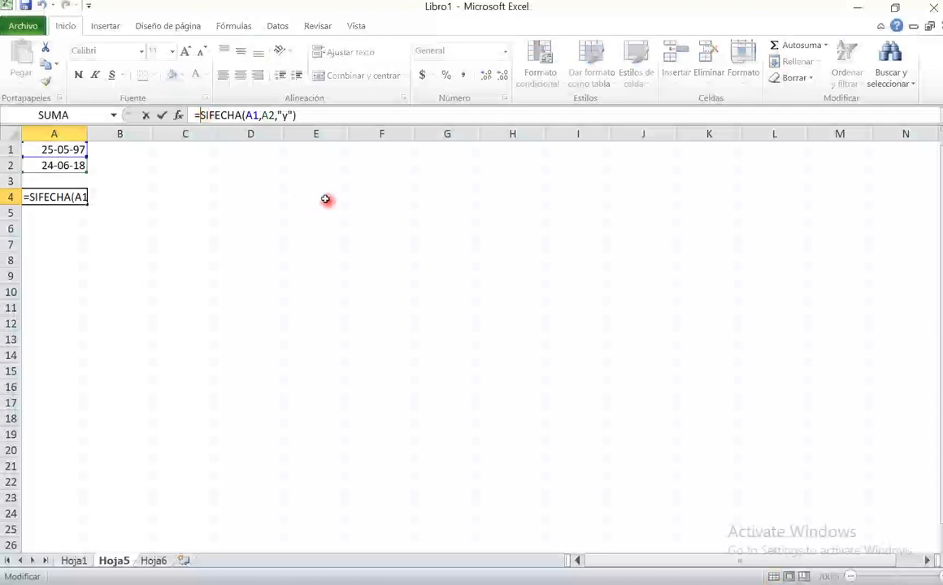
type("&")
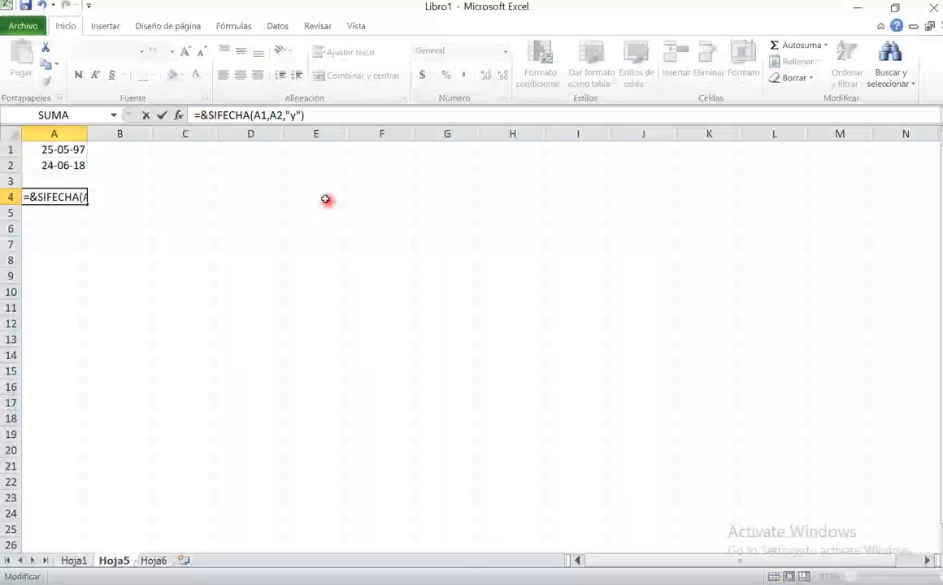
key("shift+Left")
key("Delete")
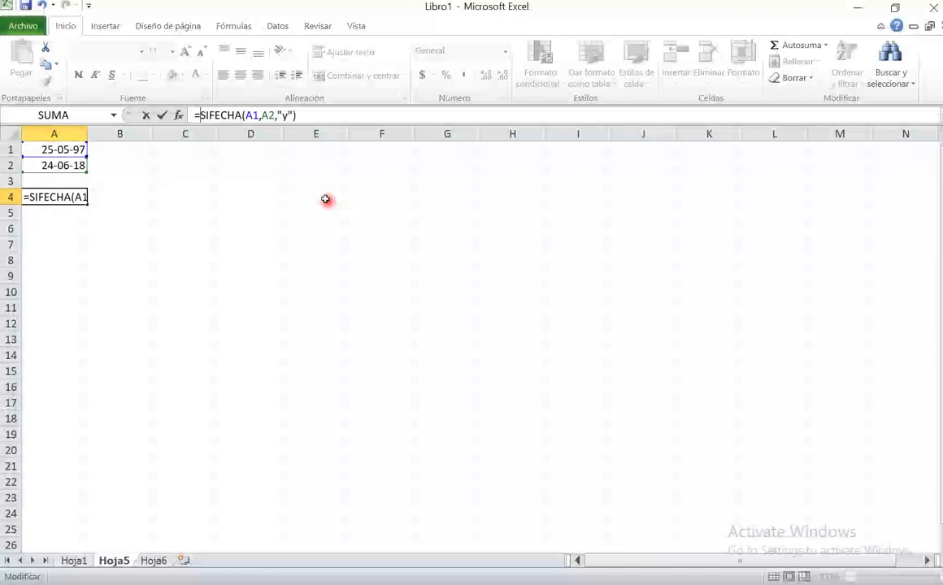
type("\"")
type("Pedro ")
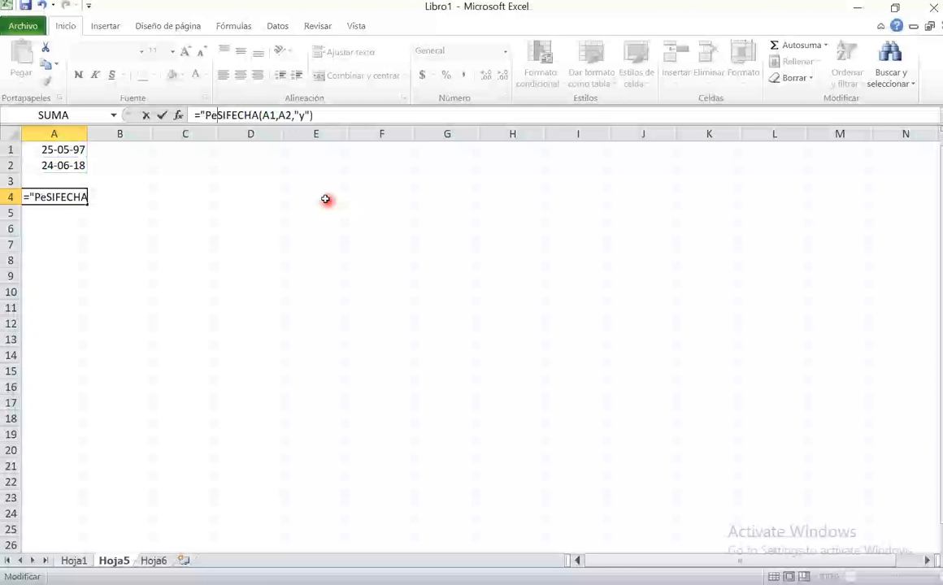
type("tiene ")
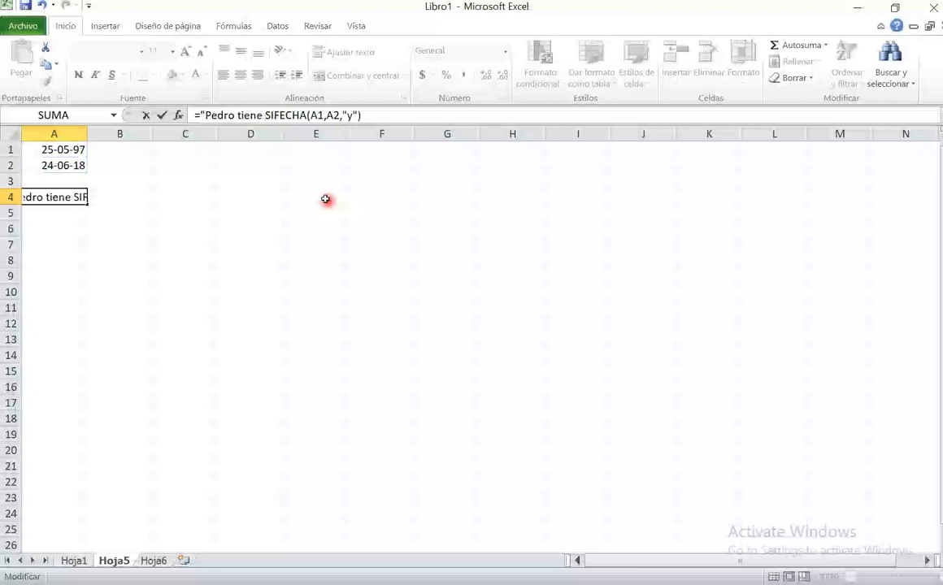
type("\"")
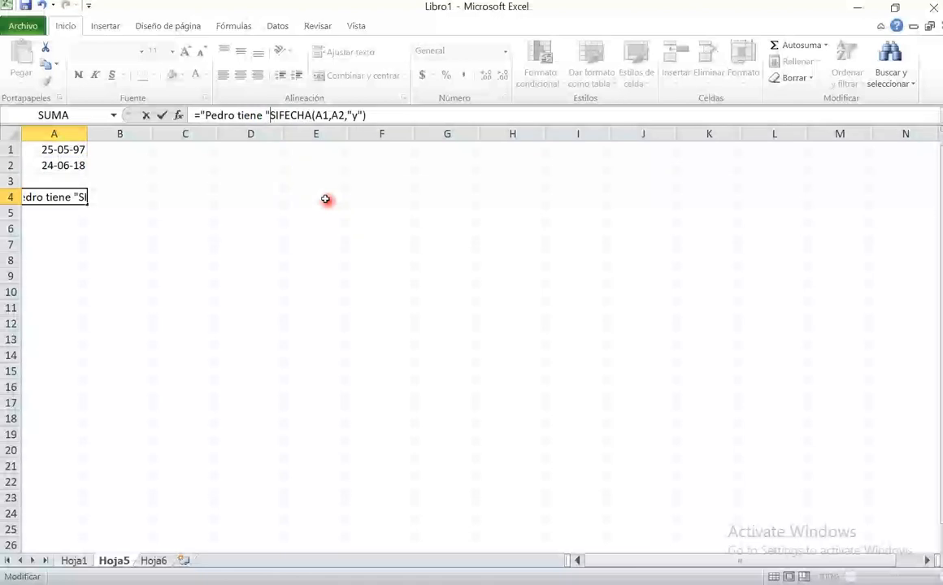
type("&")
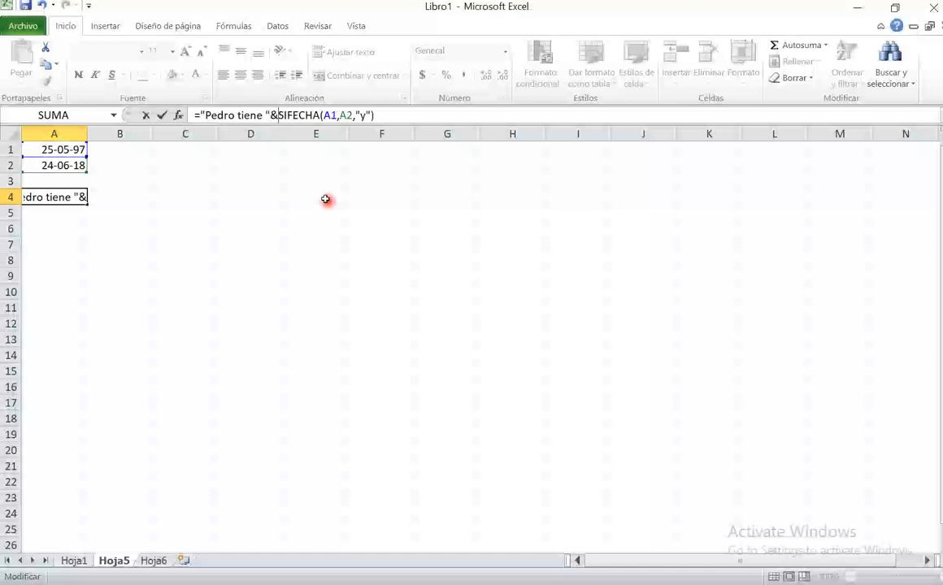
key("Return")
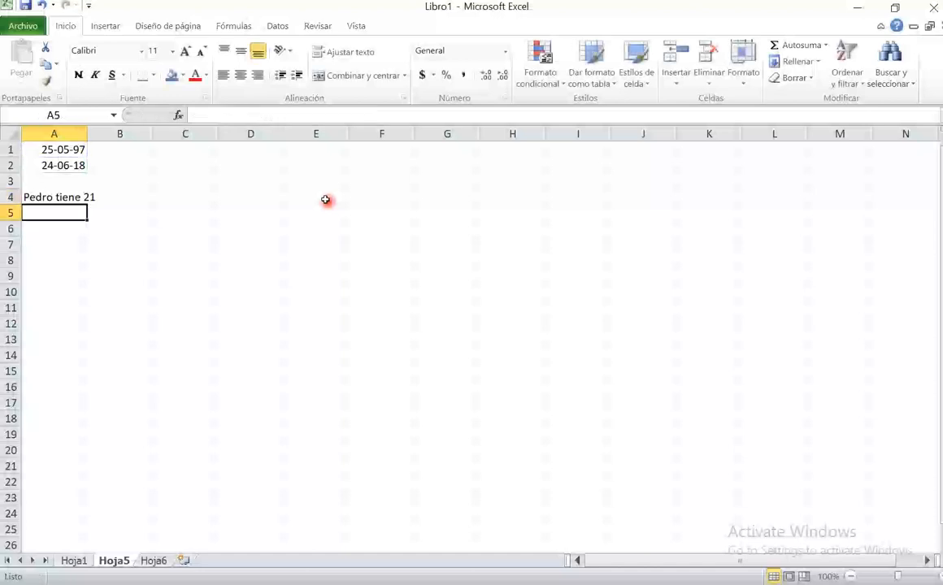
- Merge and center cells A4 to C4, and append &" años" to the end of the A4 formula
left_click_drag(59, 196, 187, 198)
left_click(358, 75)
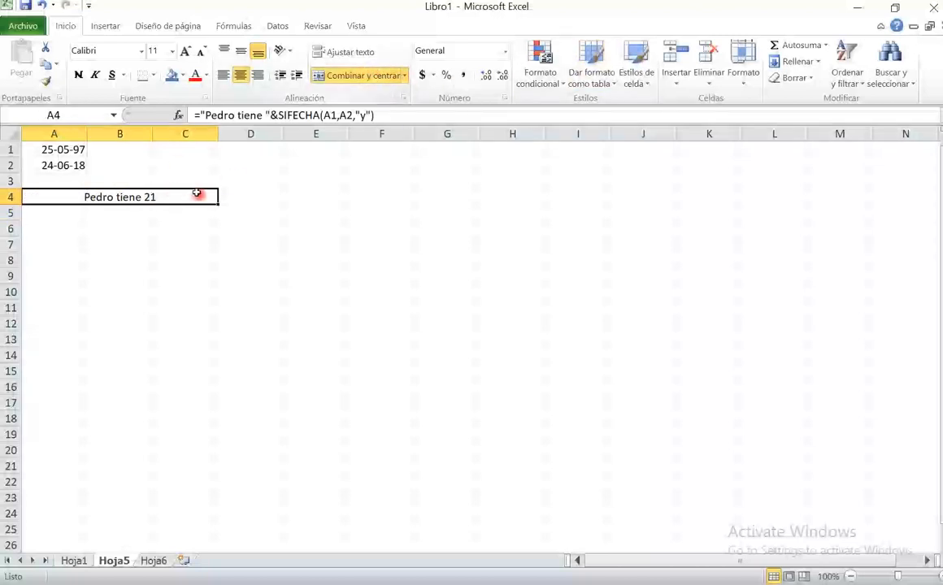
left_click(392, 114)
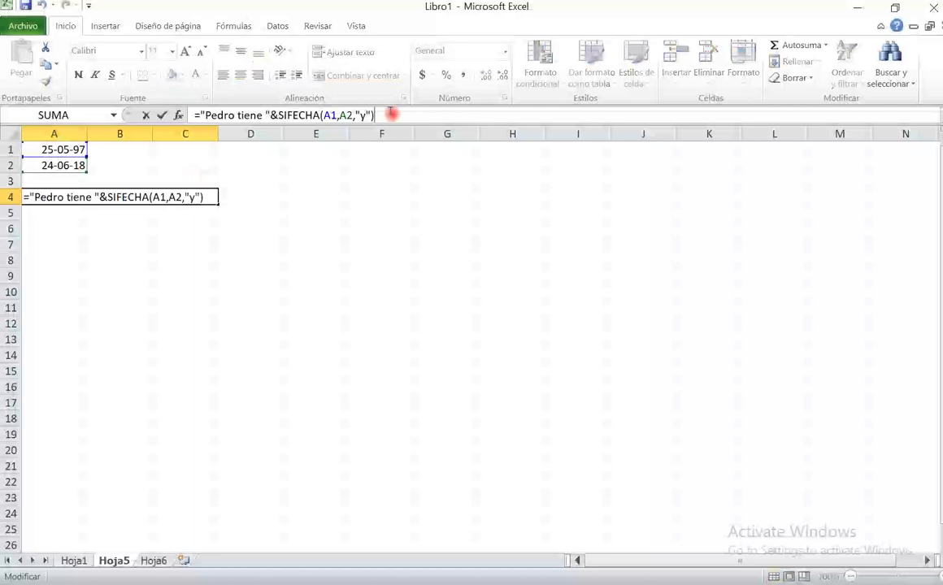
type("&\"")
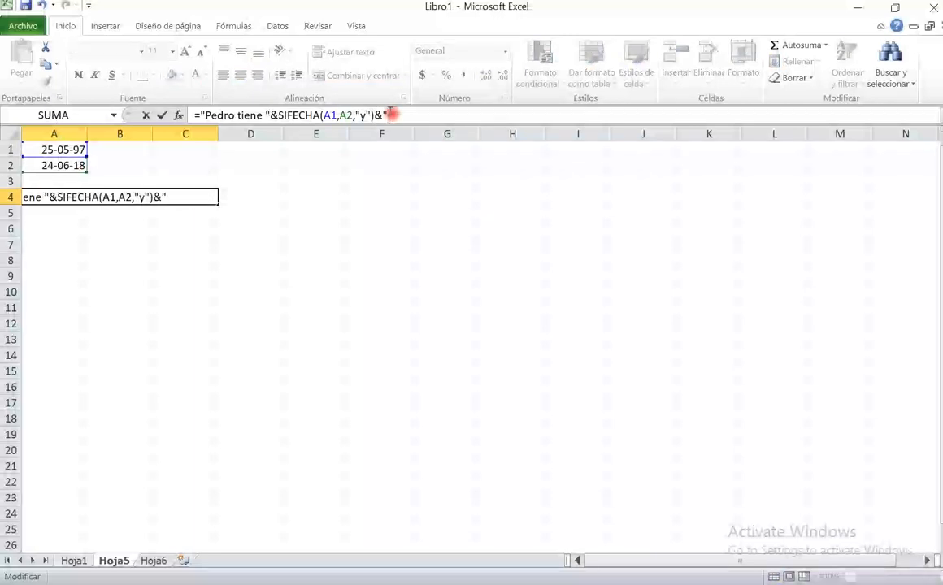
type(" años\"")
key("Return")
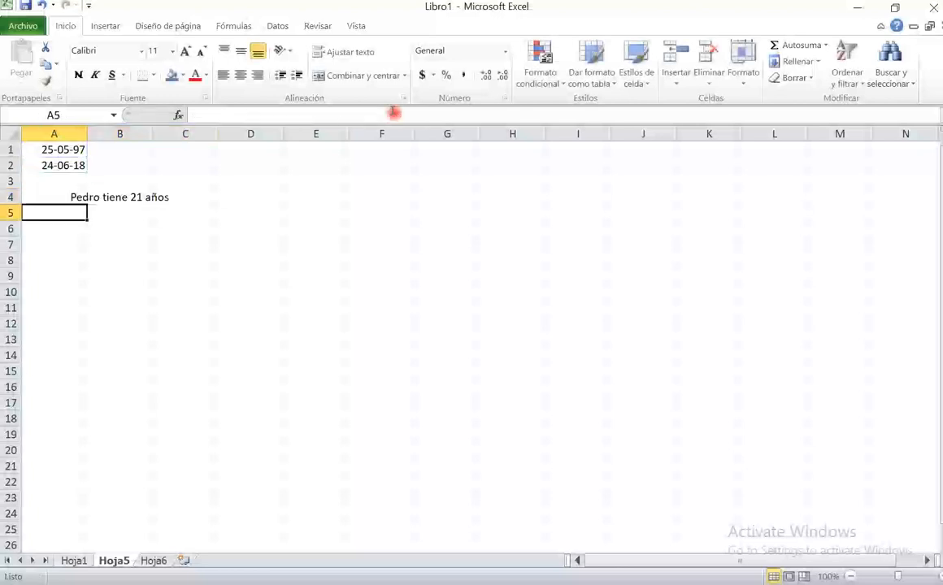
left_click(130, 195)
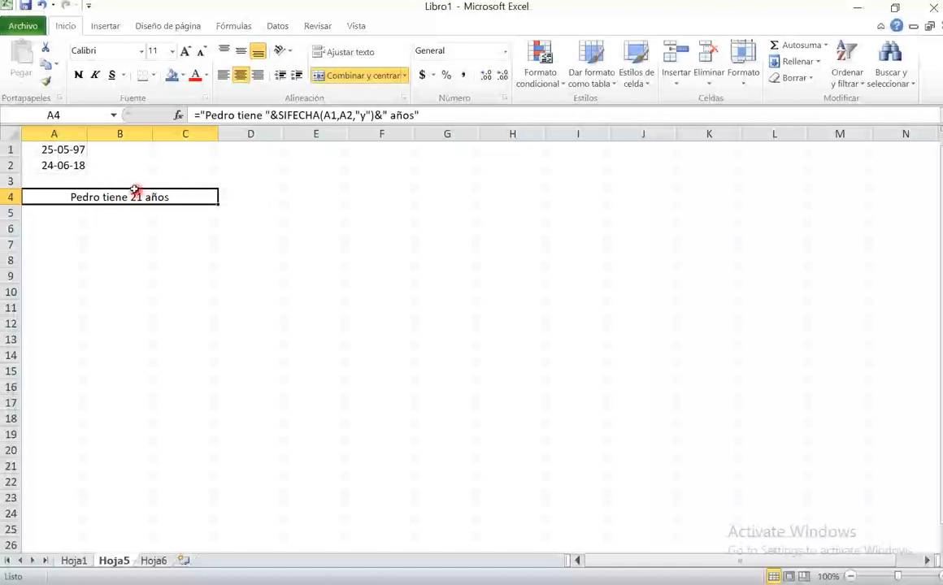
- Replace the birth date in A1 with a different date of birth
left_click(68, 150)
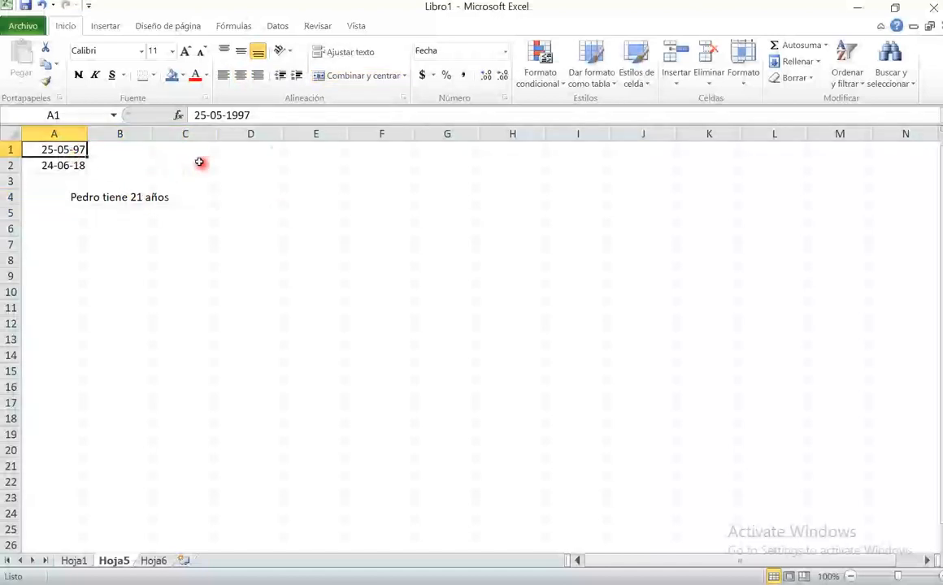
type("11-")
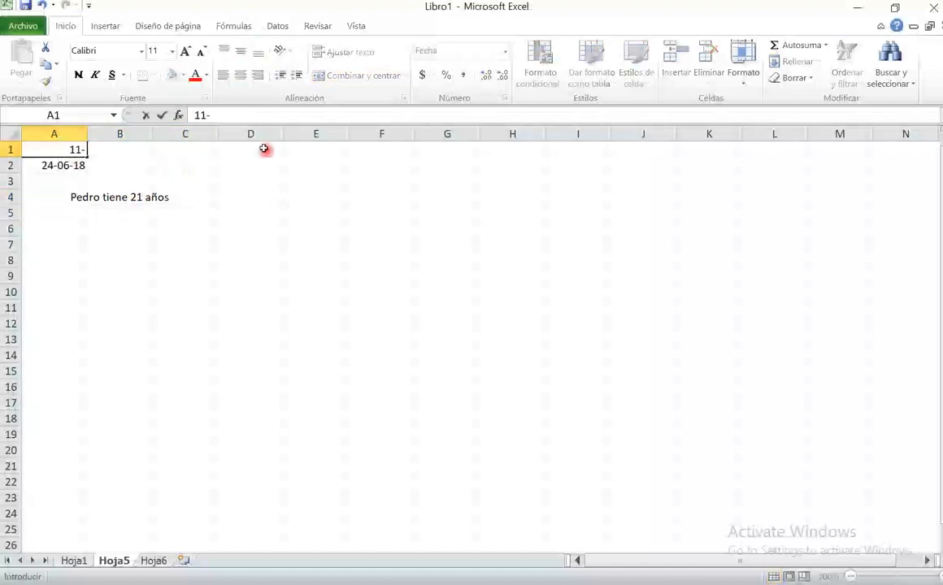
type("10-74")
key("Return")
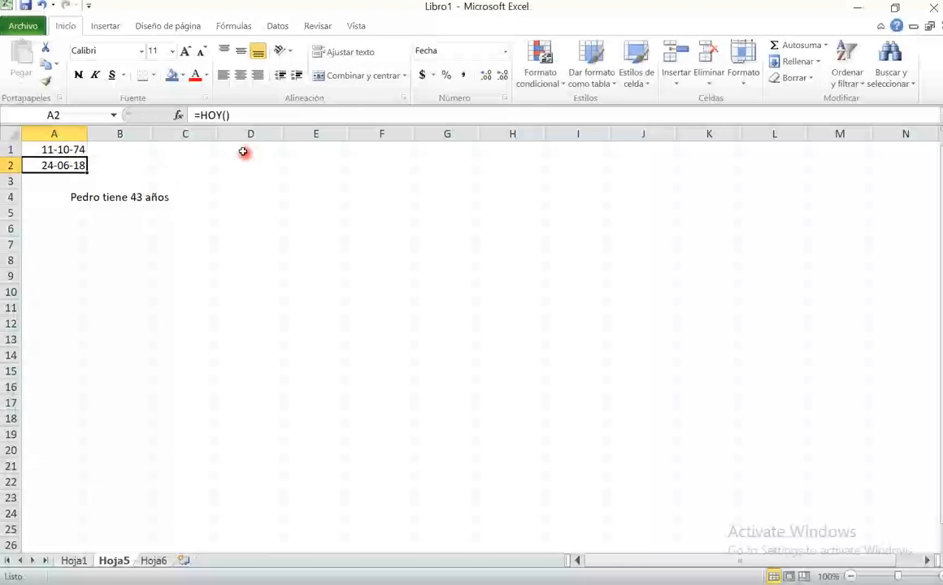
- Examine the SIFECHA part, the joining & signs and the quoted text in the A4 formula, keeping the formula as it is
left_click(136, 194)
left_click_drag(276, 114, 380, 128)
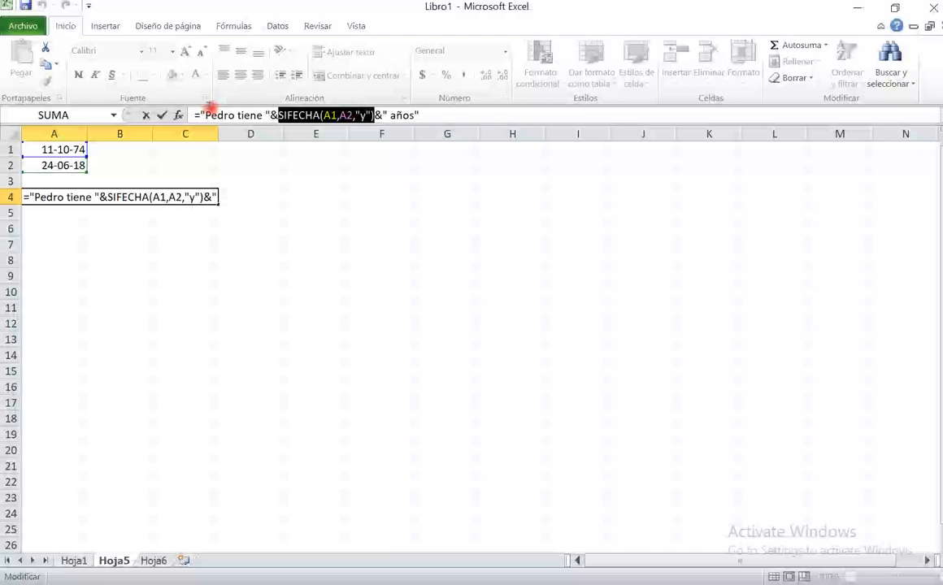
left_click_drag(278, 116, 271, 114)
left_click_drag(377, 114, 385, 115)
left_click(436, 115)
left_click(444, 115)
key("Return")
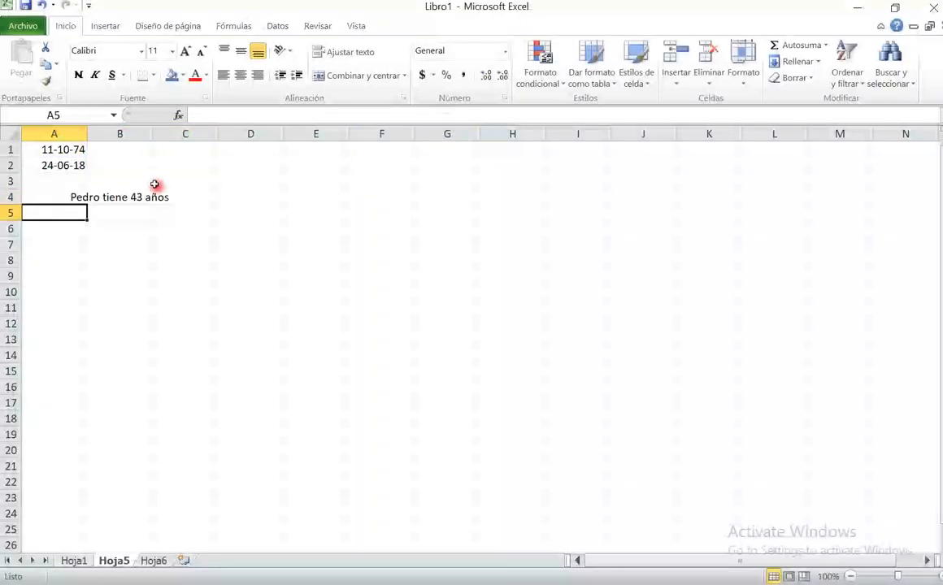
- Fill the merged cell A4 to C4 with blue
left_click(155, 196)
left_click(172, 75)
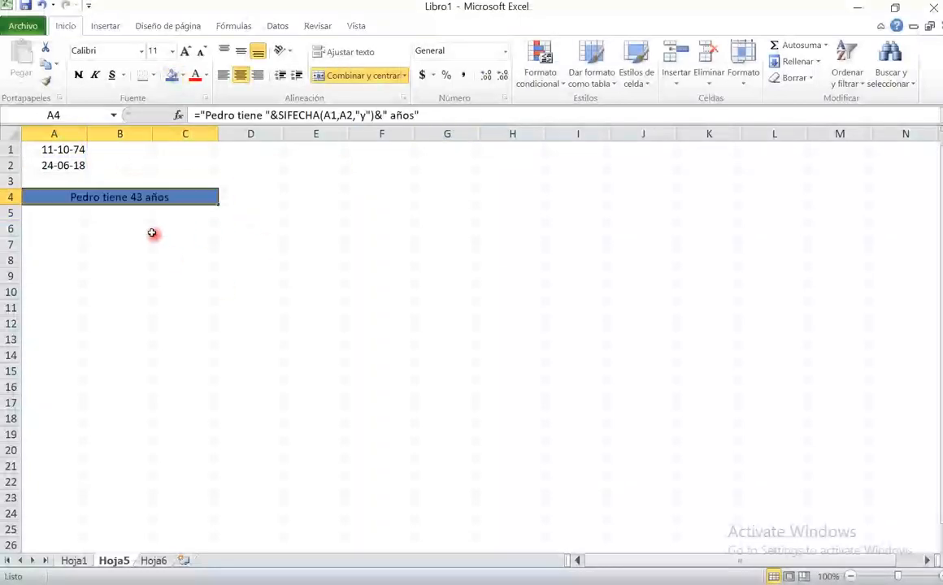
left_click(162, 230)
left_click(130, 192)
left_click(196, 234)
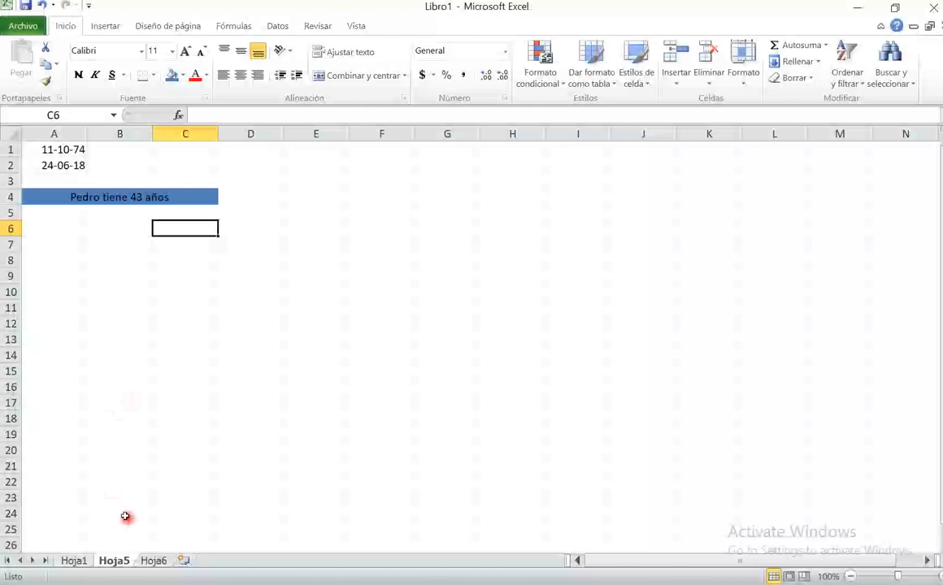
- Switch to sheet Hoja1, which holds the departure time, speed and distance table
left_click(151, 560)
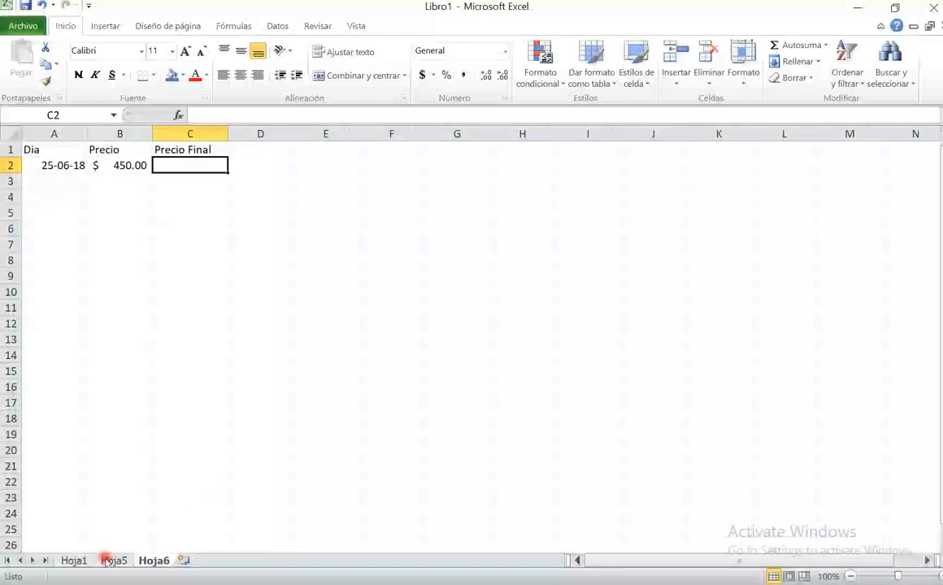
left_click(110, 560)
left_click(74, 560)
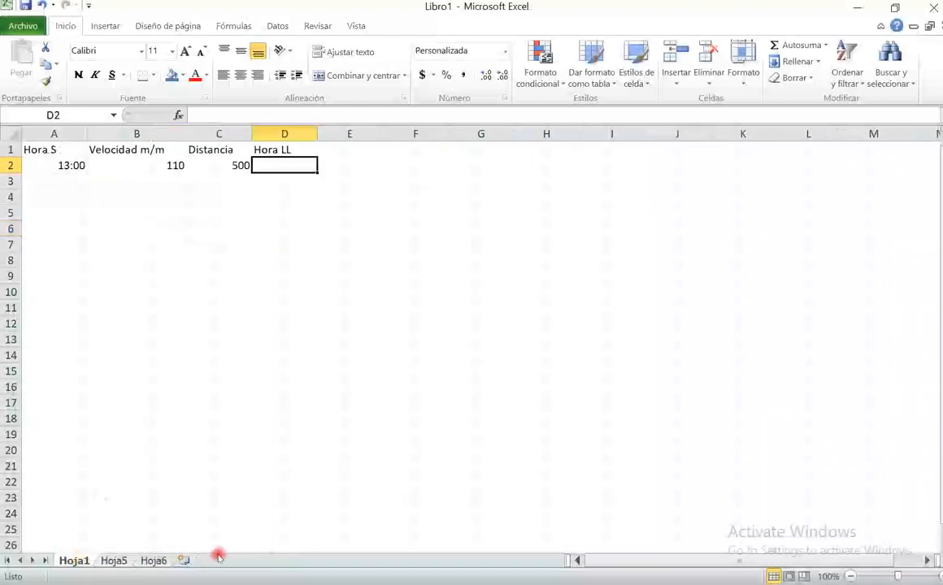
left_click(167, 355)
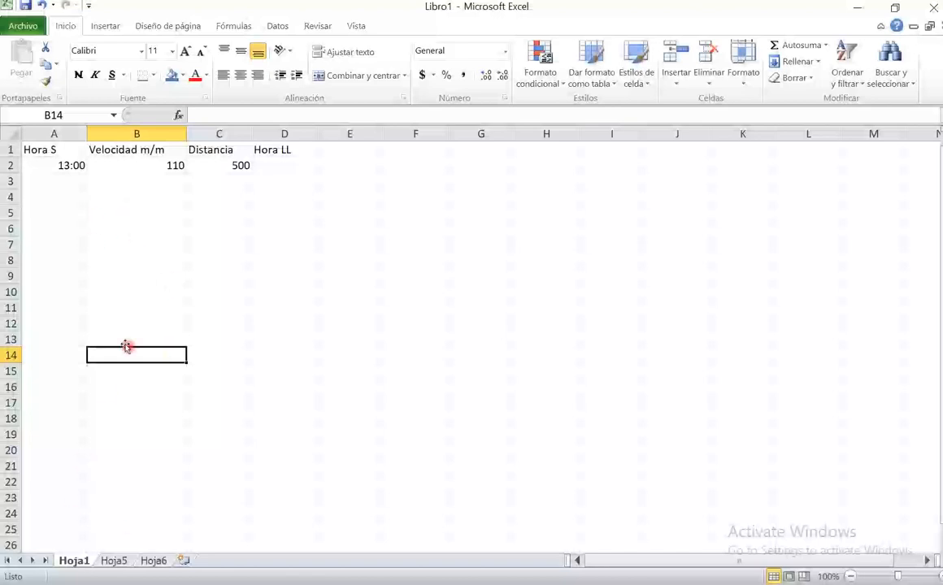
left_click(61, 196)
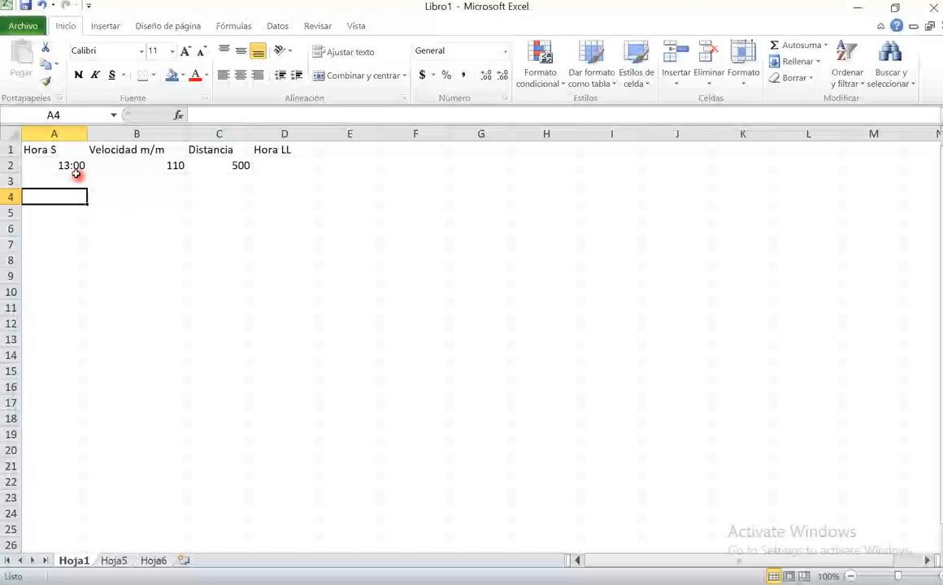
- Look through the number formats available for A4 and check the speed and departure time cells in row 2
left_click(504, 50)
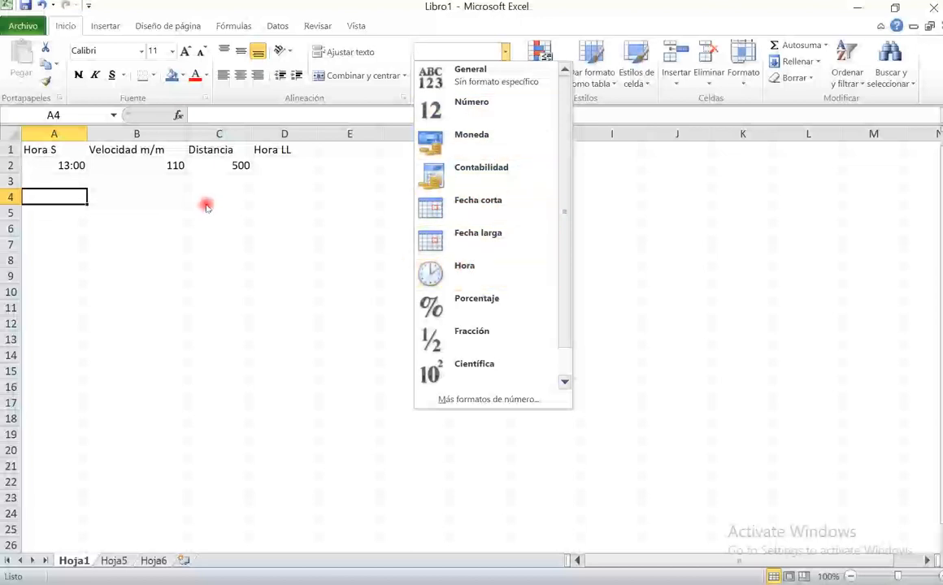
left_click(106, 195)
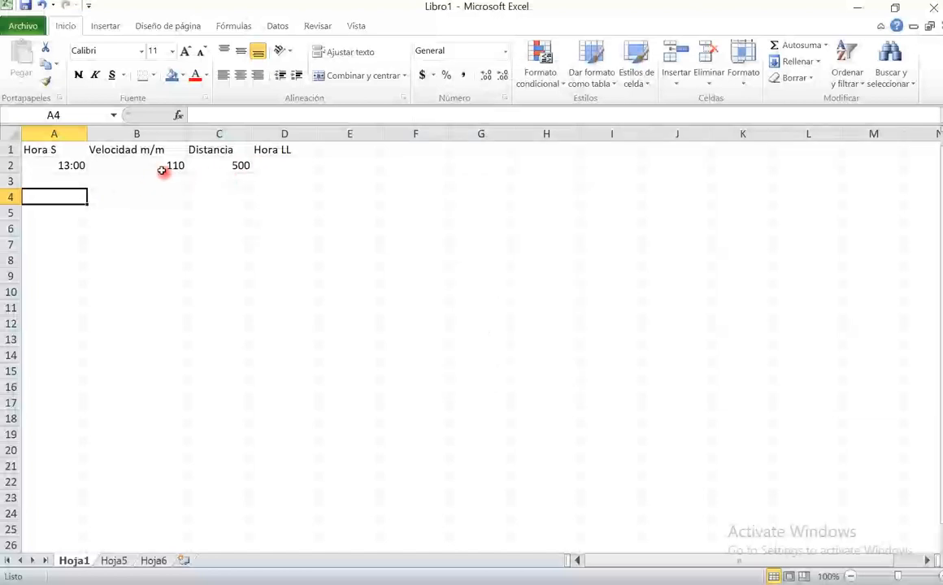
left_click(138, 162)
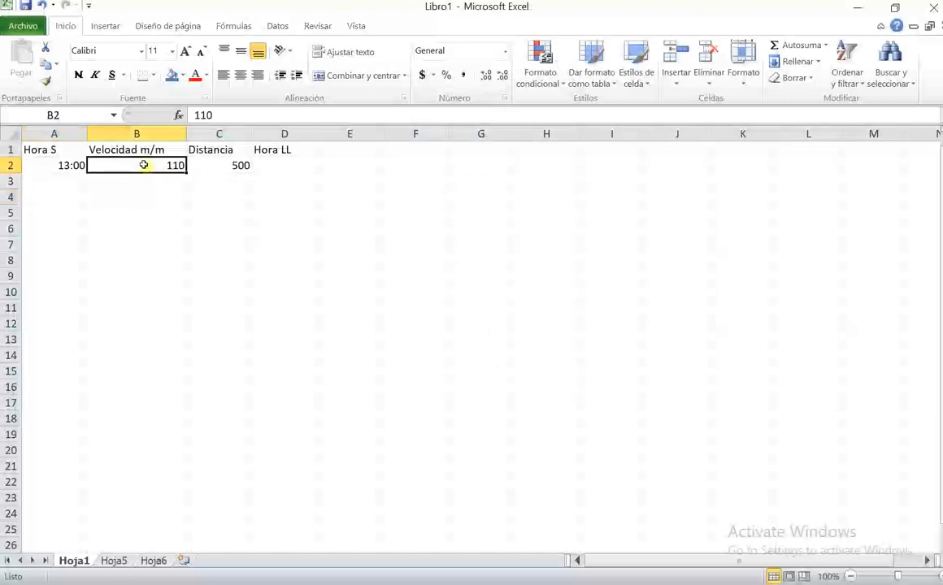
left_click(54, 165)
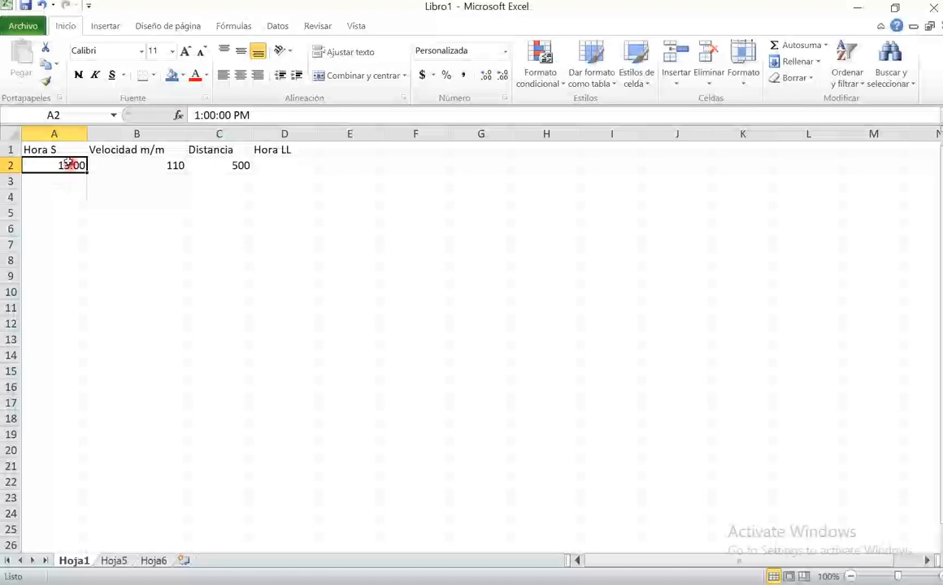
- Set the speed in B2 to 90
left_click(157, 163)
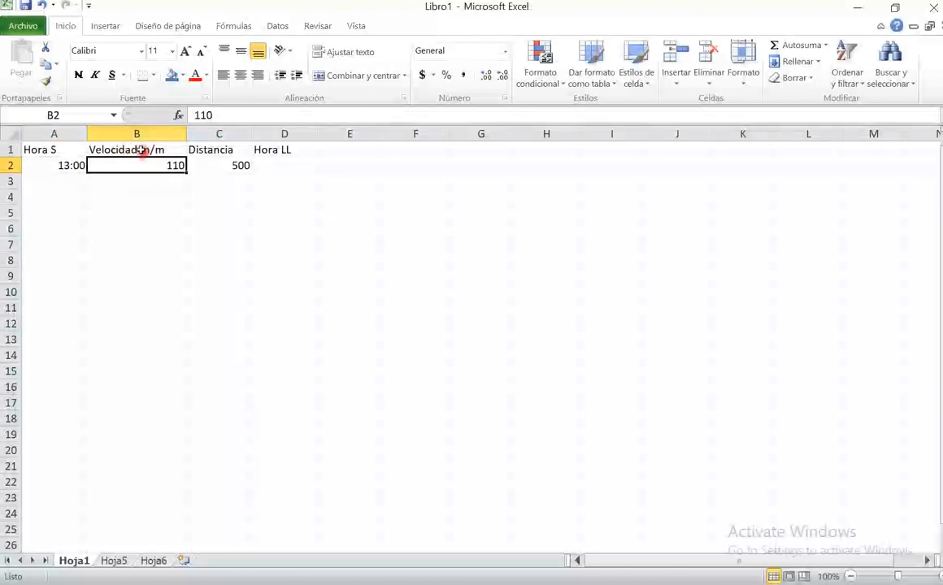
double_click(177, 174)
key("BackSpace")
key("BackSpace")
key("BackSpace")
type("90")
key("BackSpace")
type("0")
key("Return")
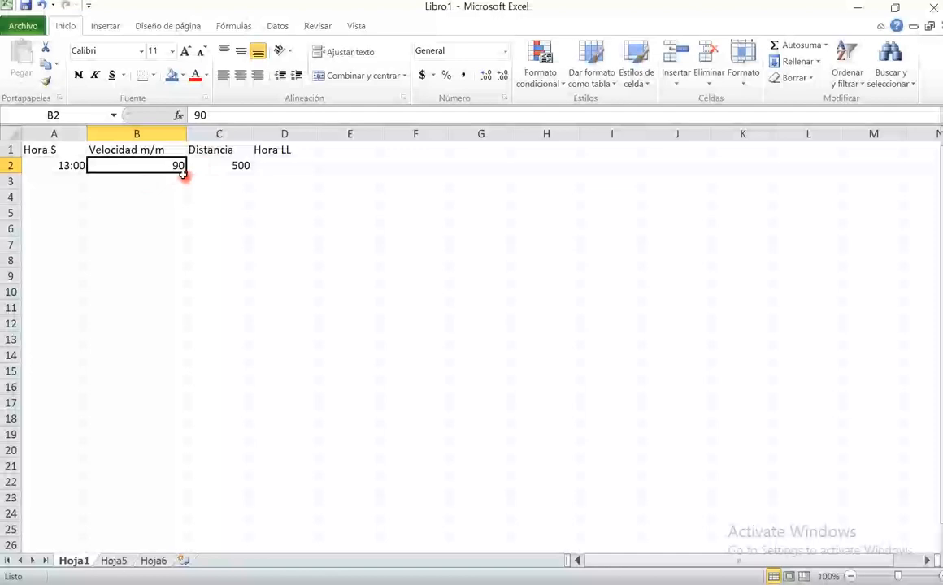
- Set the distance in C2 to 800
left_click(230, 165)
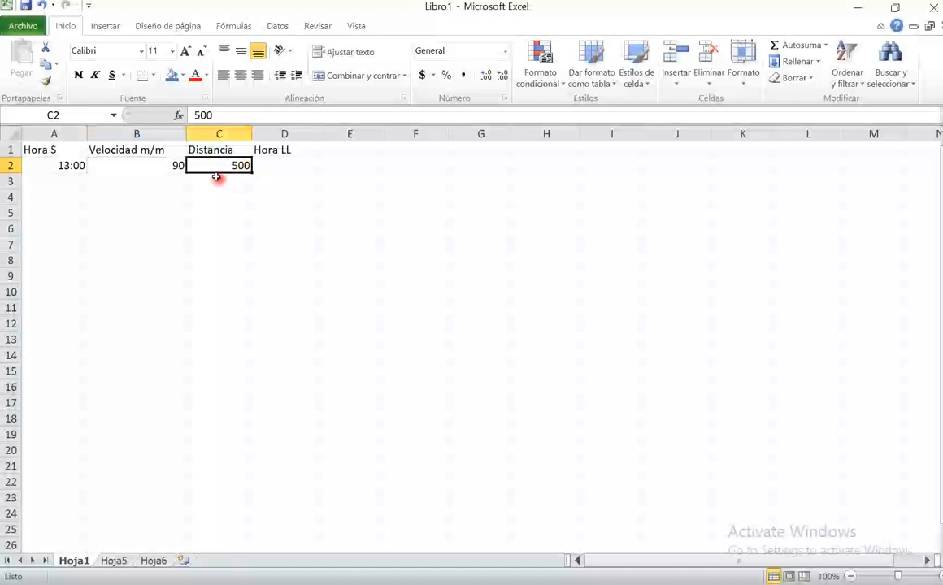
type("800")
key("Return")
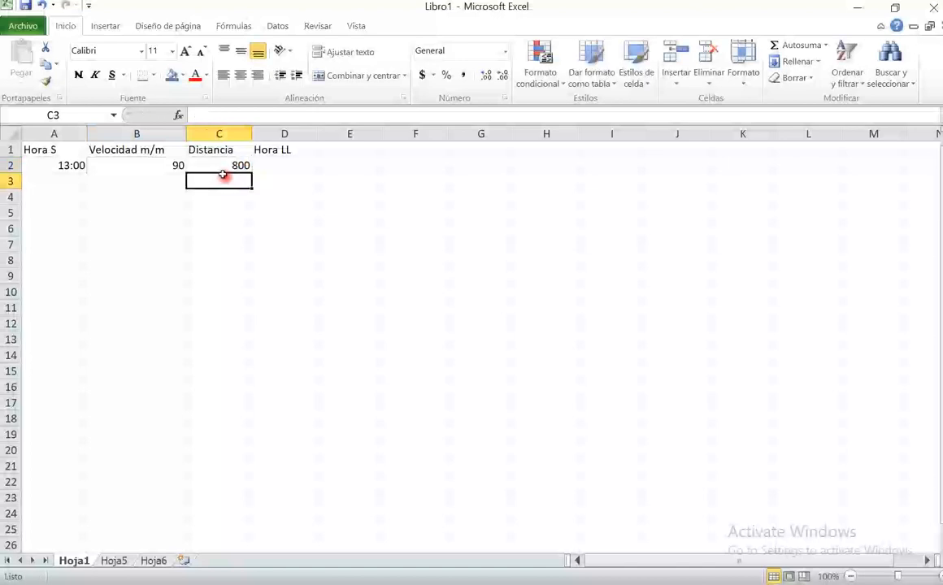
left_click(221, 164)
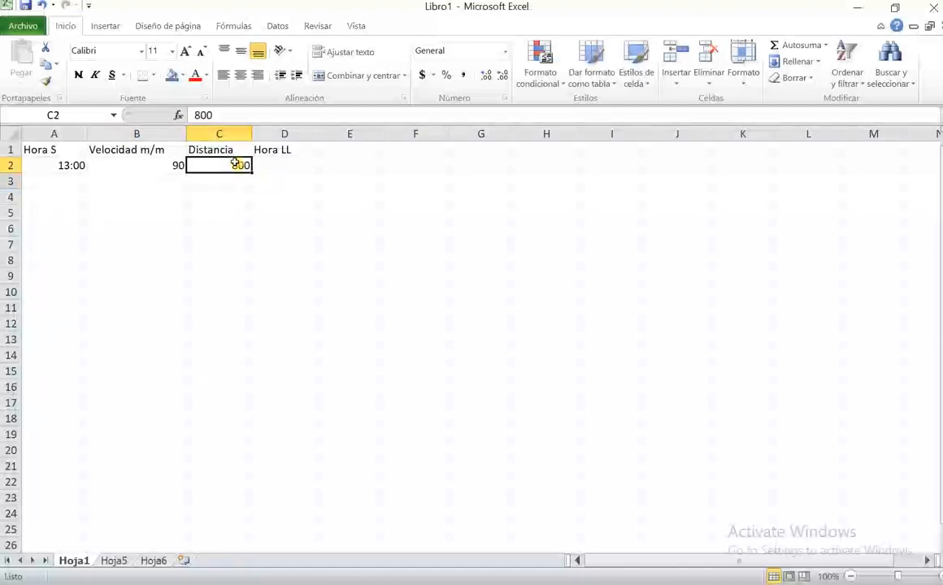
- Review the speed and distance cells that the arrival time in D2 depends on
left_click(286, 165)
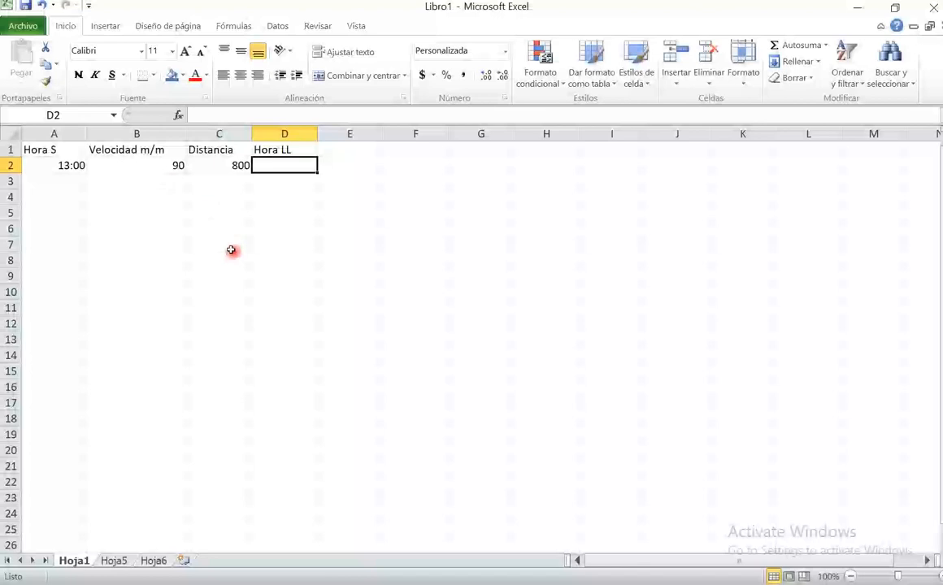
left_click(155, 165)
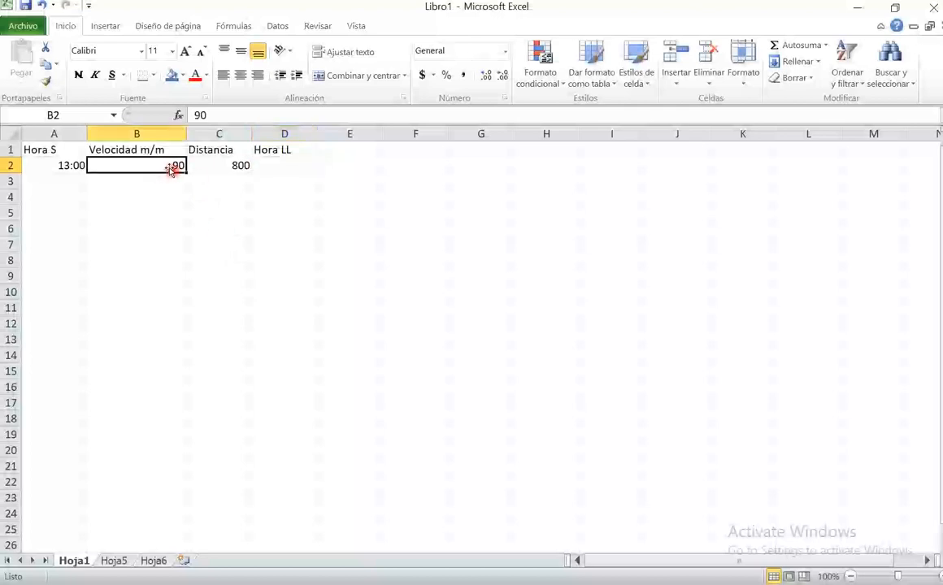
left_click(236, 164)
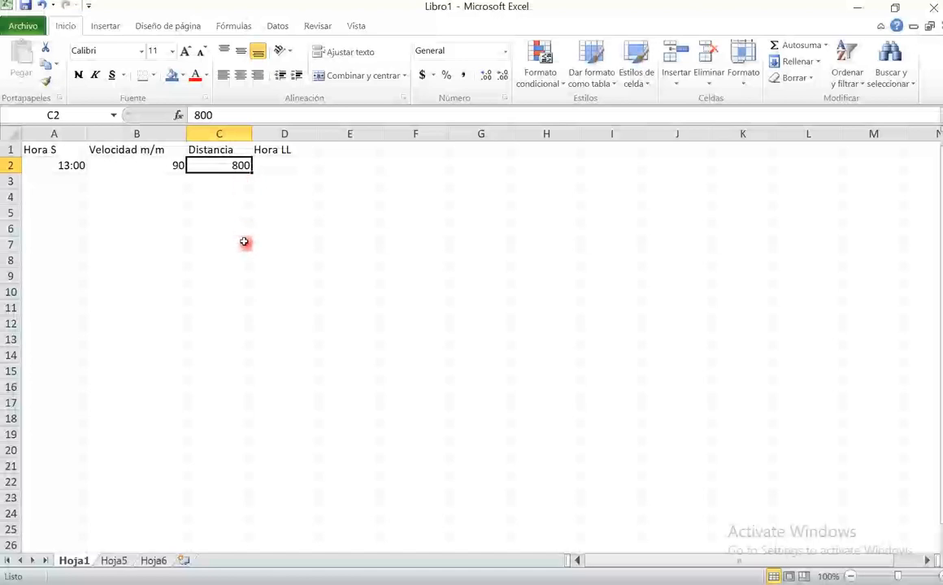
- Start the arrival time formula in D2 with =texto(C2/B2/24/60, dividing distance by speed and converting minutes to days
left_click(271, 164)
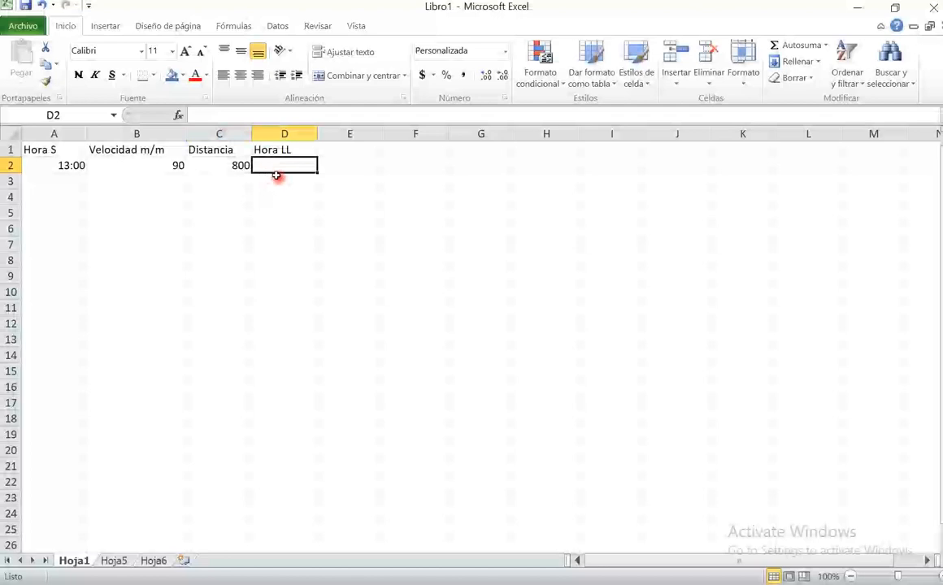
type("=")
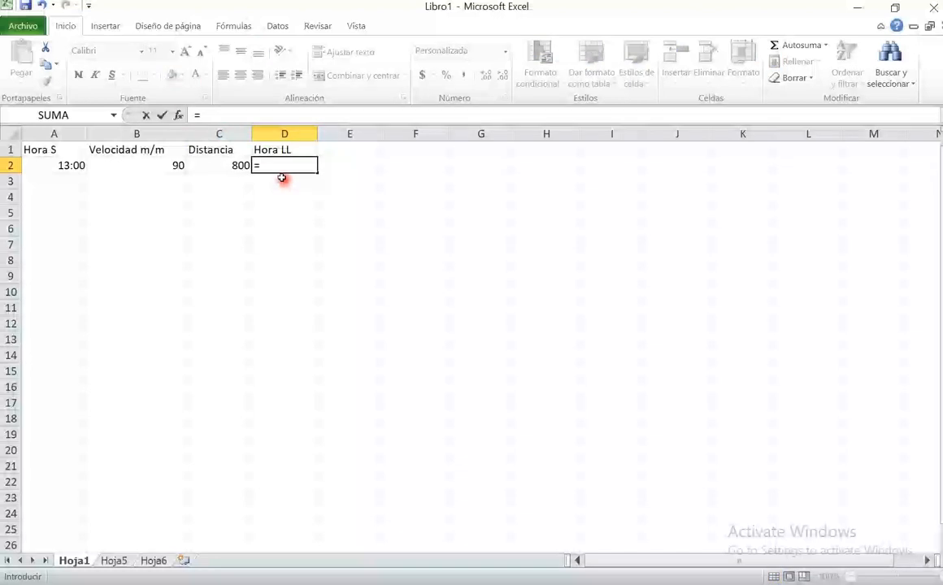
type("text")
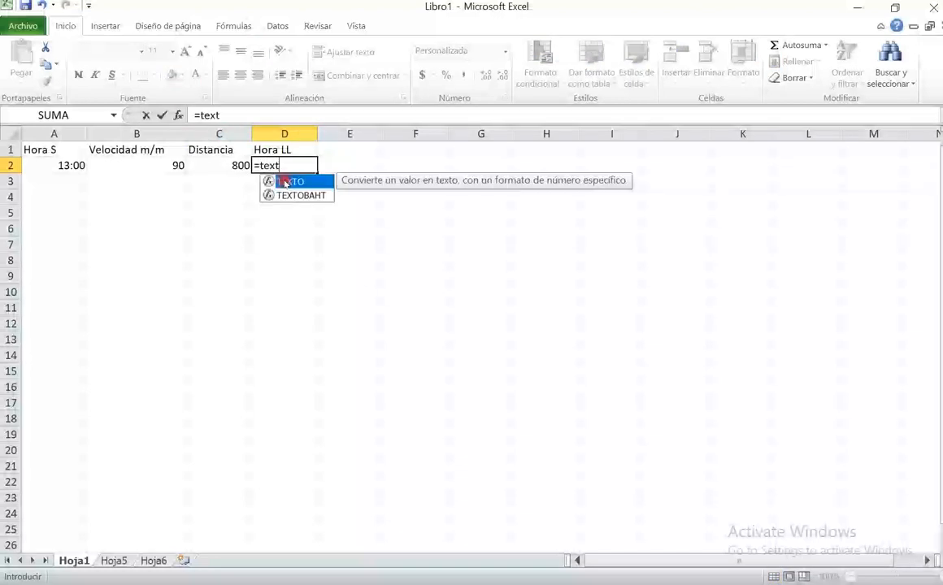
type("o(")
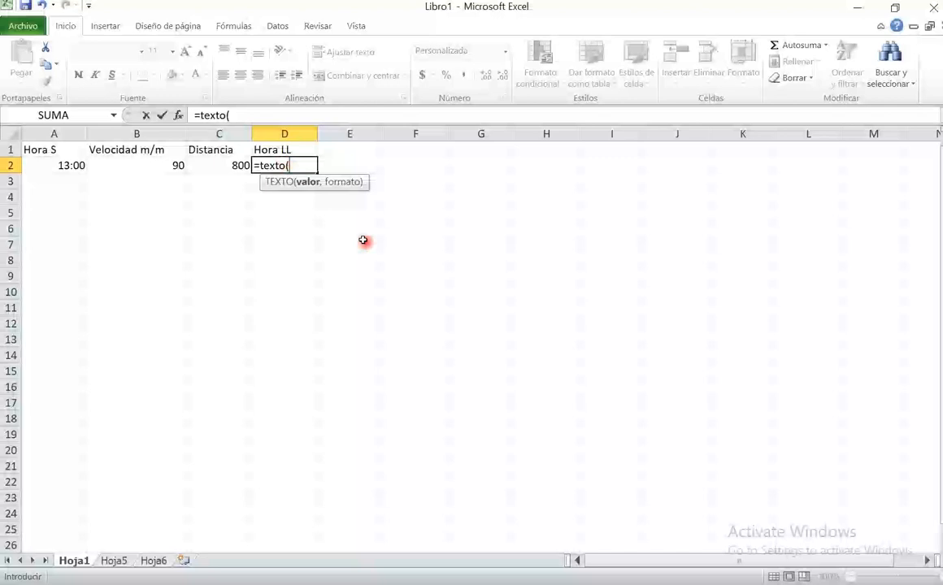
left_click(230, 164)
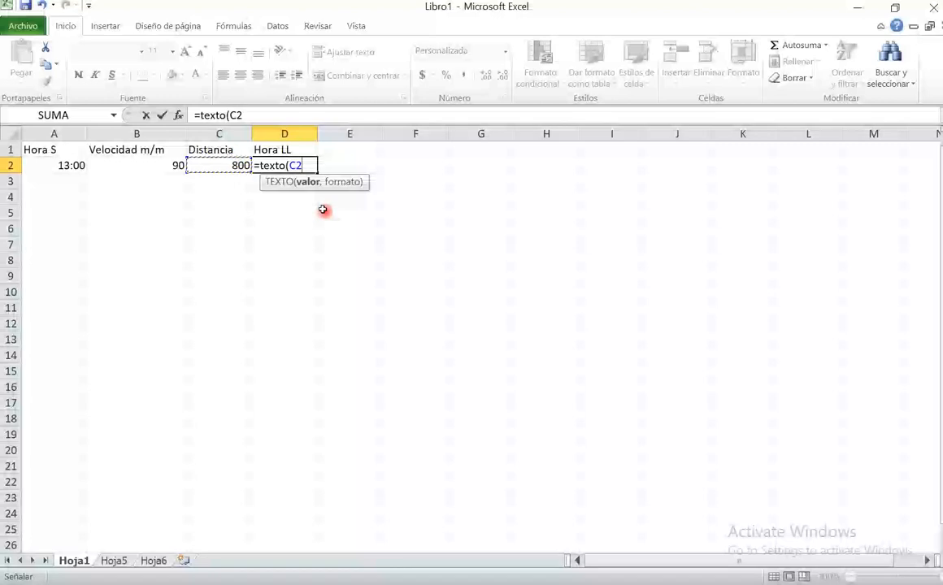
type("/")
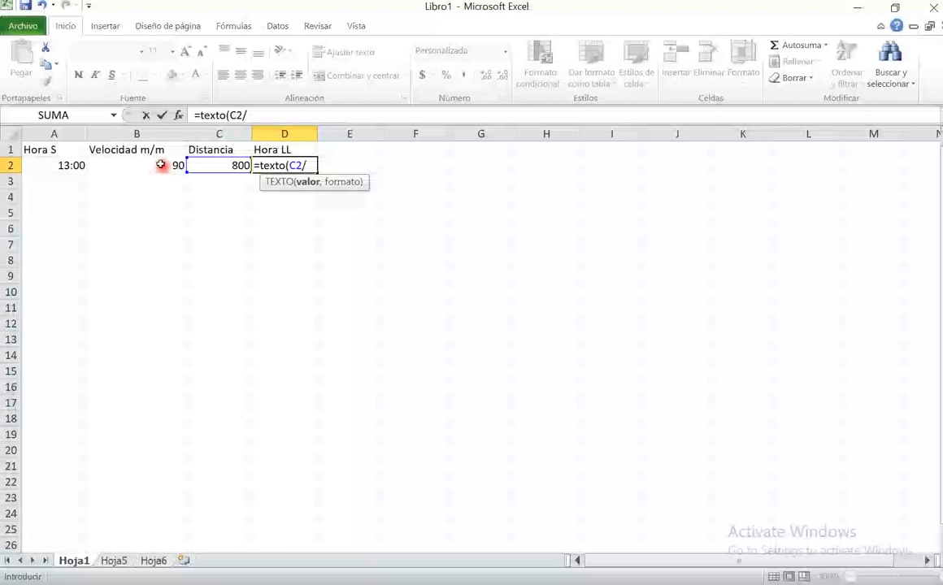
left_click(161, 165)
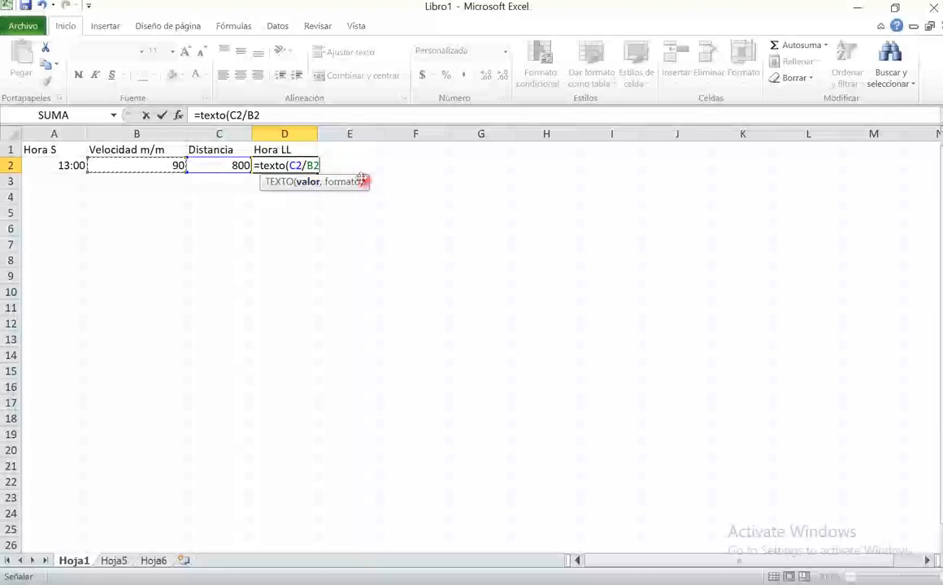
type("/24")
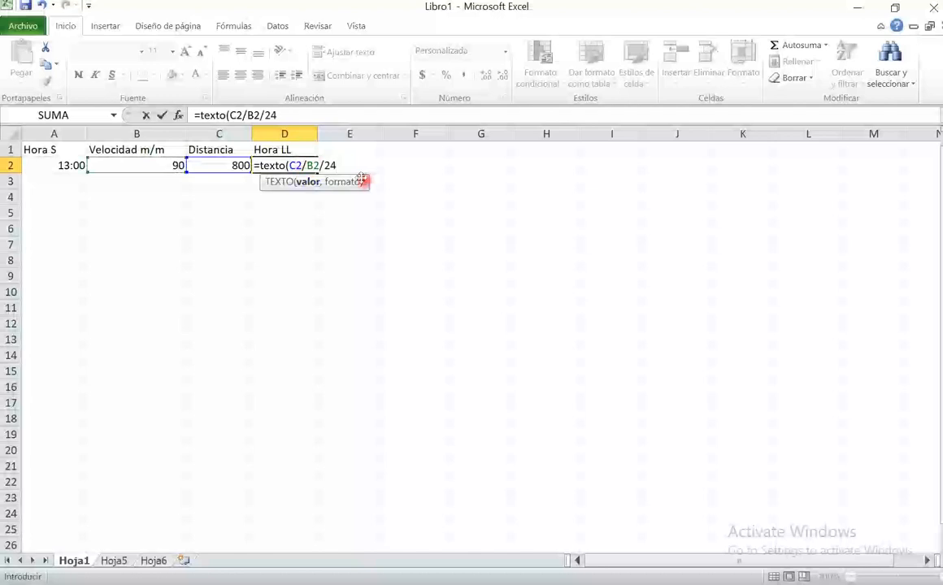
type("/60")
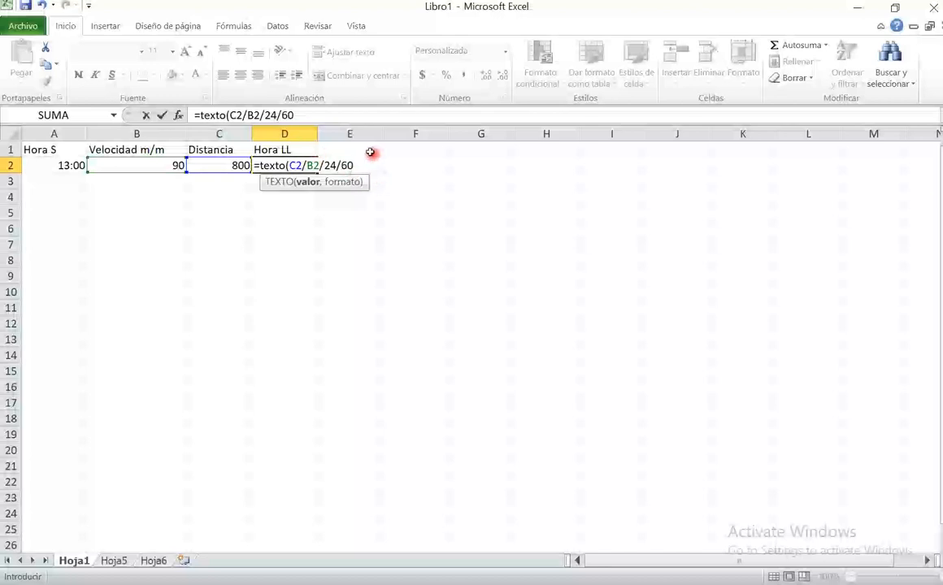
- Examine the /24/60 conversion in the D2 formula and return the cursor to the end of the formula
double_click(330, 165)
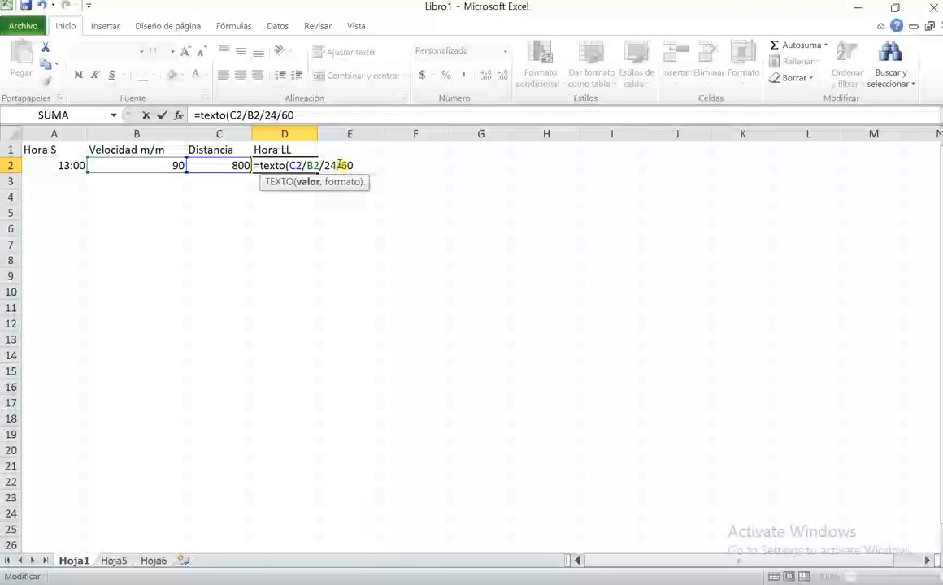
double_click(347, 165)
left_click(319, 165)
left_click_drag(319, 165, 351, 165)
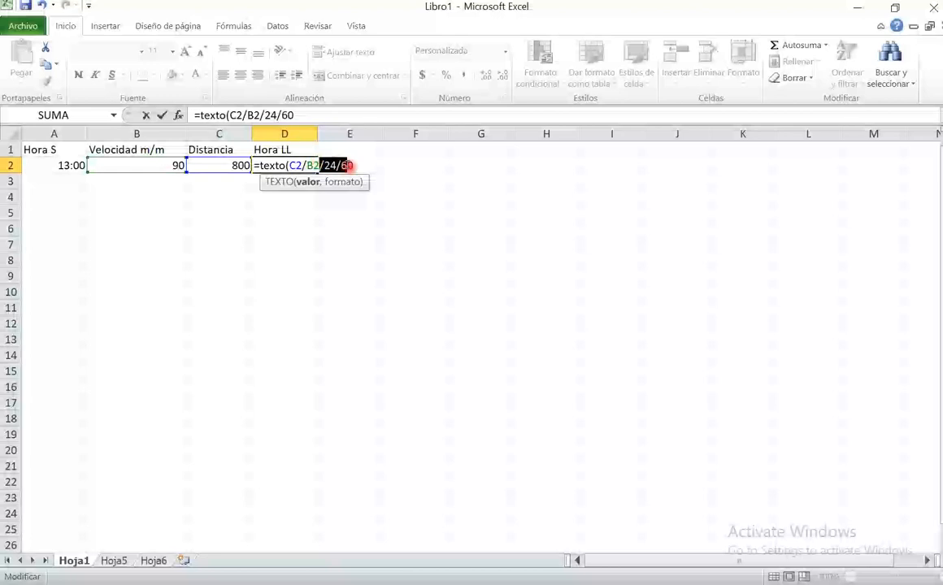
left_click(356, 165)
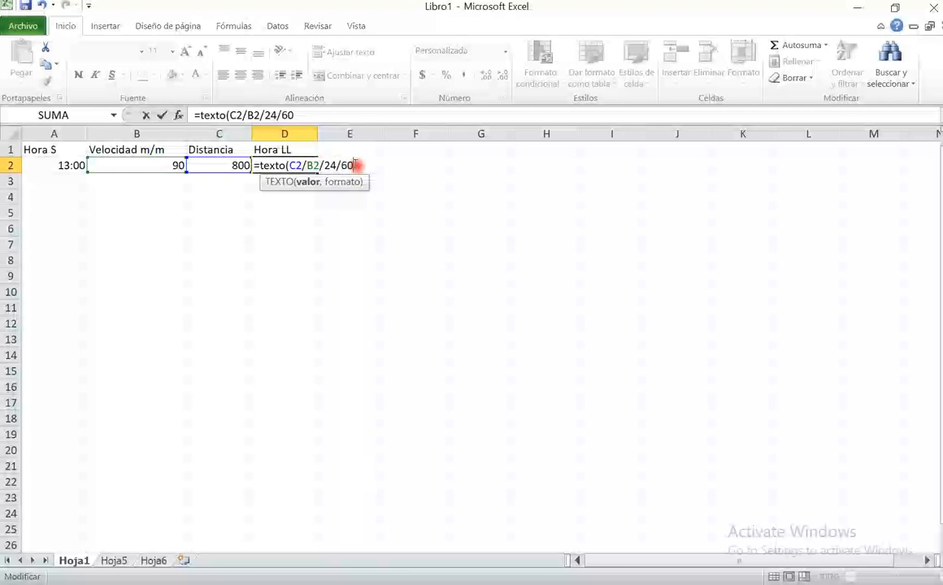
- Complete the TEXTO formula in D2 with the format "h:mm:ss" and enter it
type(",")
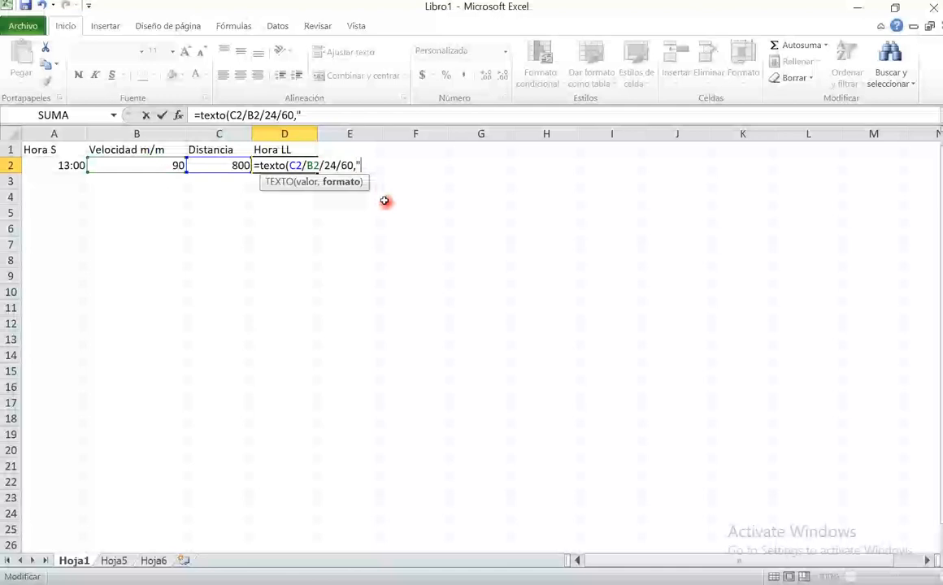
type("\"h:mm:ss\")")
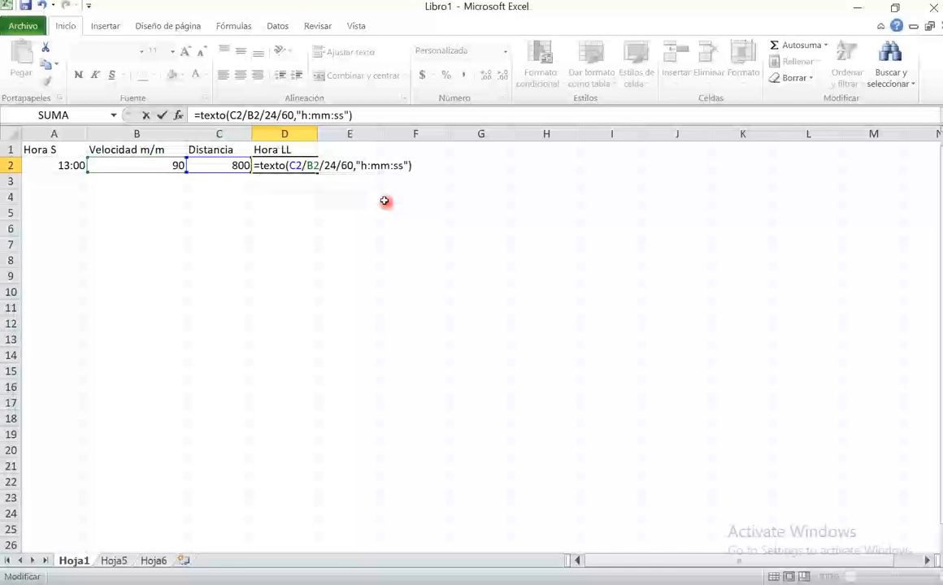
key("Return")
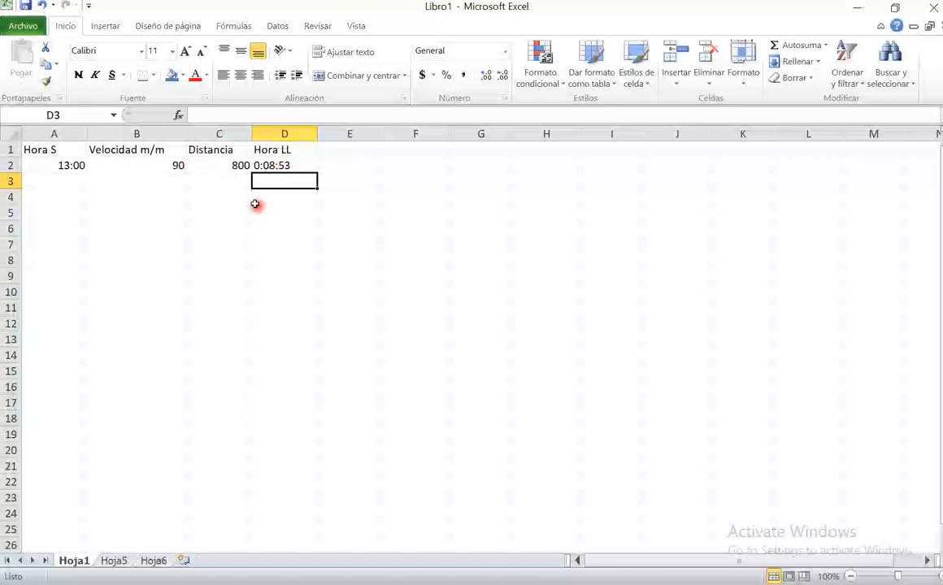
- Add the departure time in A2 to the end of the TEXTO formula in D2
left_click(284, 149)
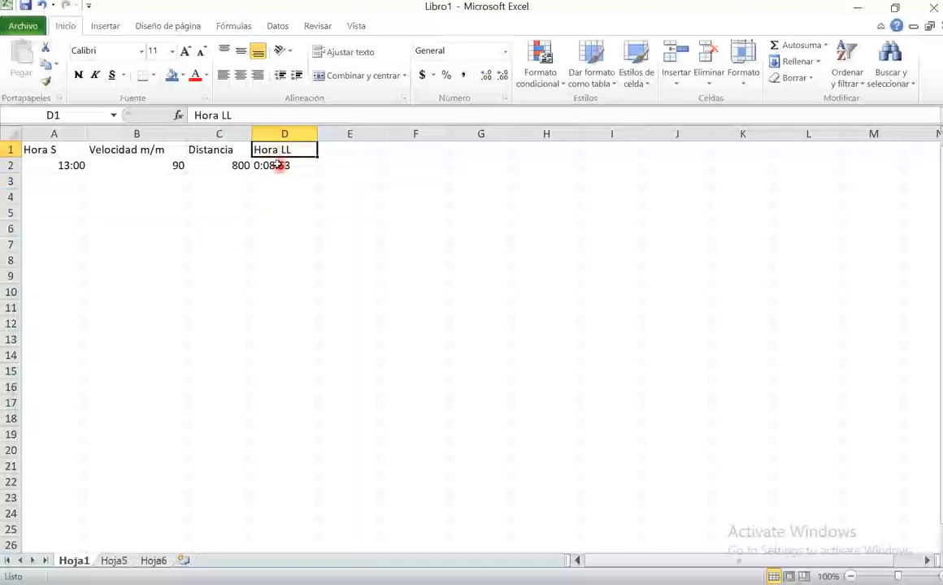
left_click(279, 165)
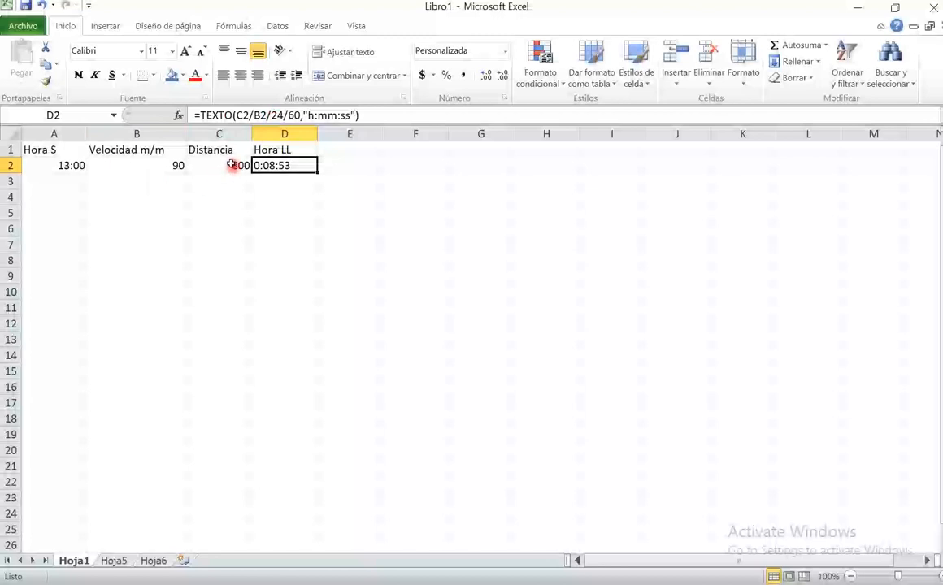
left_click(381, 114)
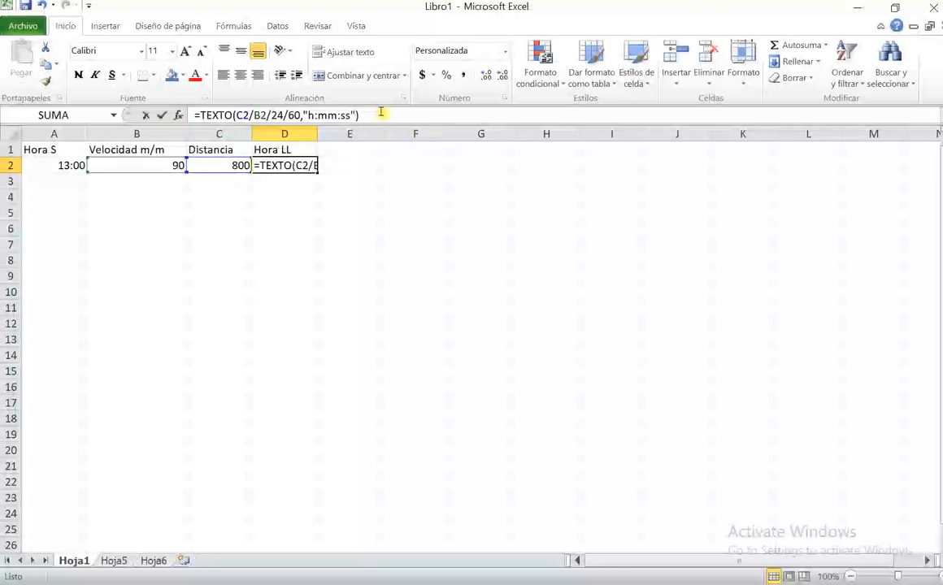
type("+")
left_click(83, 166)
key("Return")
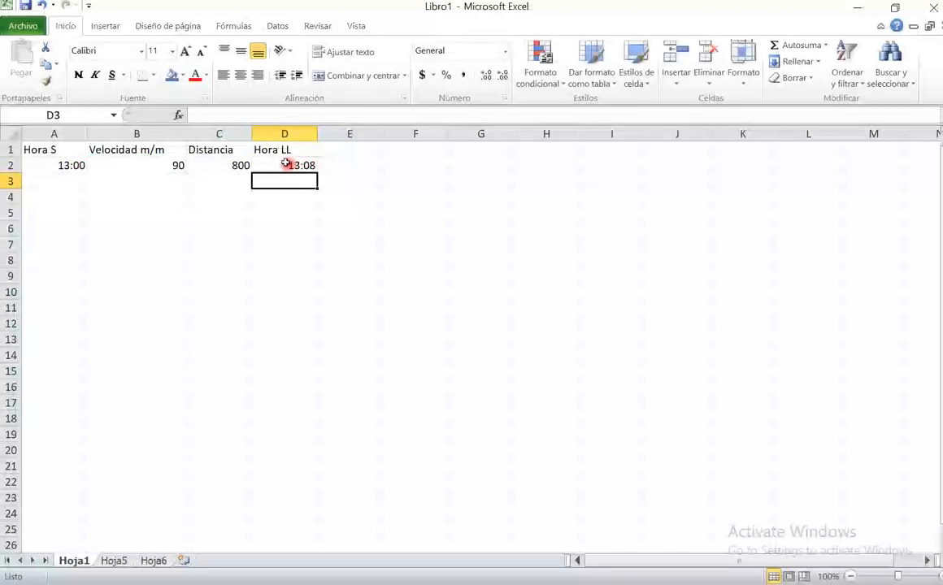
- Set the distance in C2 to 1700
left_click(208, 164)
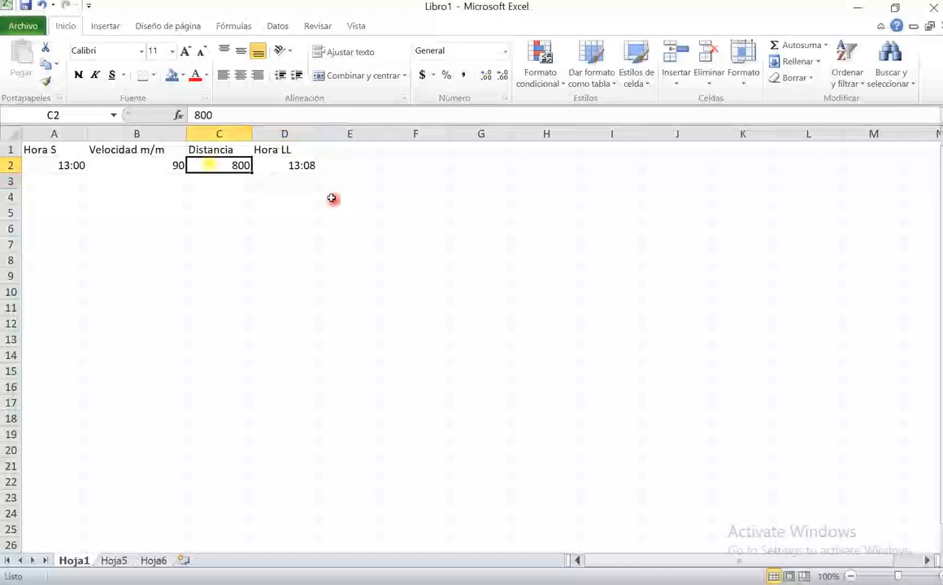
type("1")
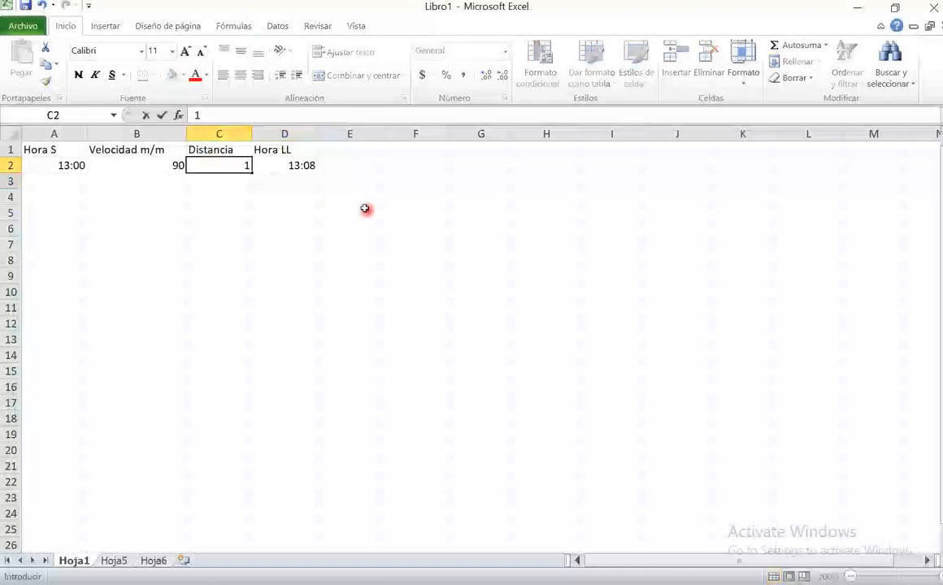
type("700")
key("Return")
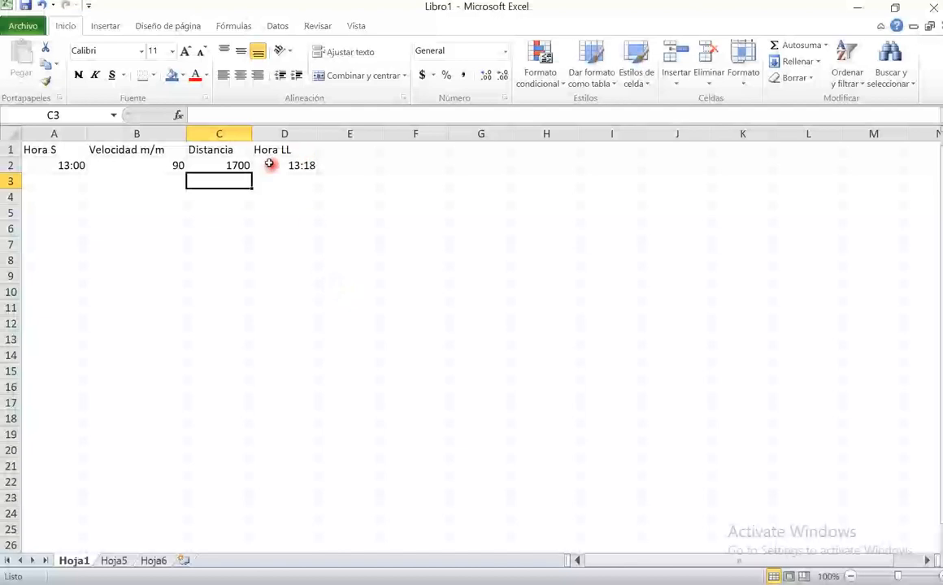
- Set the speed in B2 to 120
left_click(177, 165)
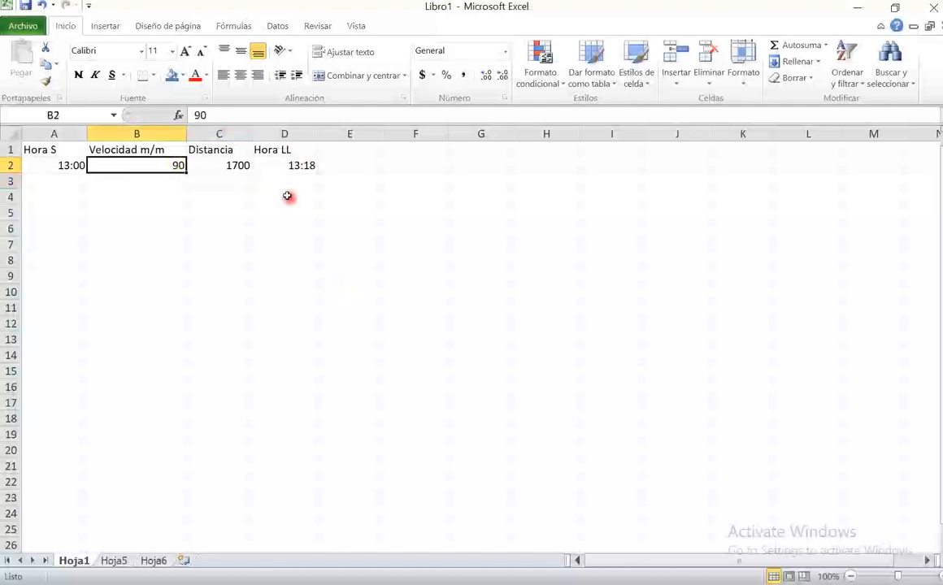
type("120")
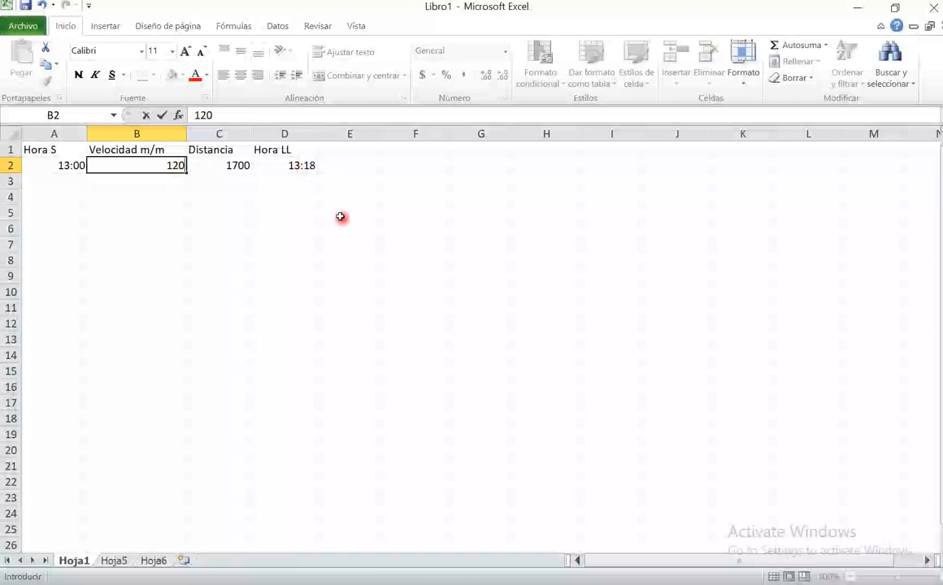
key("Return")
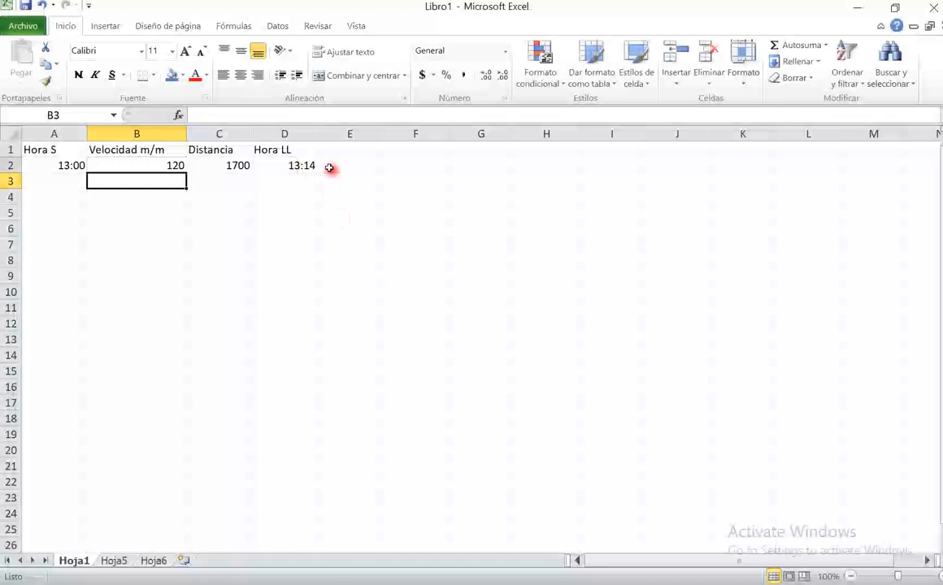
- Set the speed in B2 to 200
left_click(150, 164)
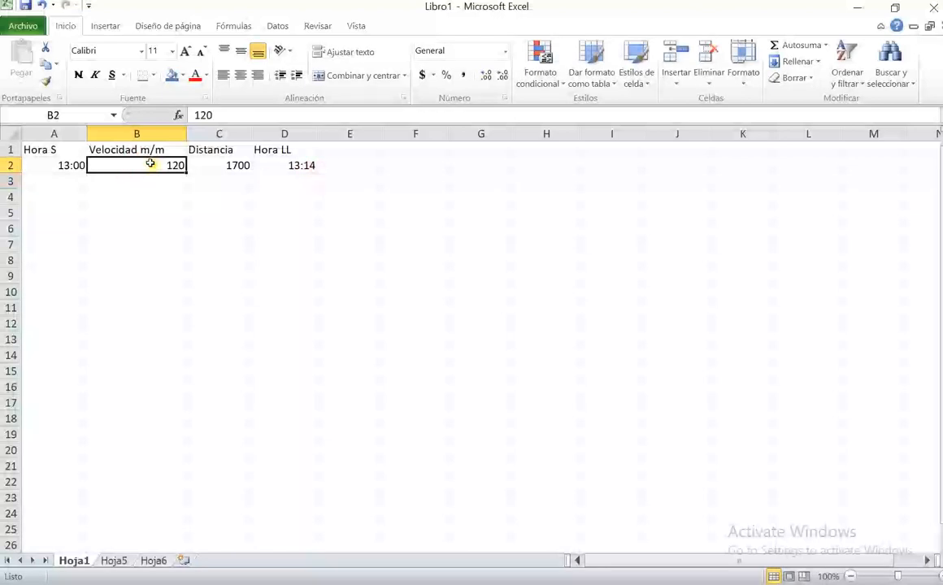
type("2")
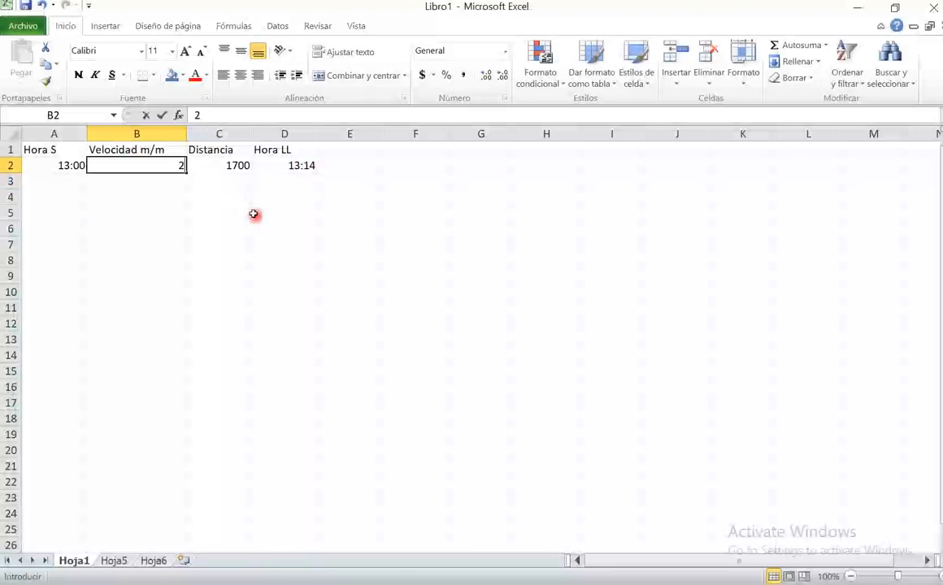
type("00")
key("Return")
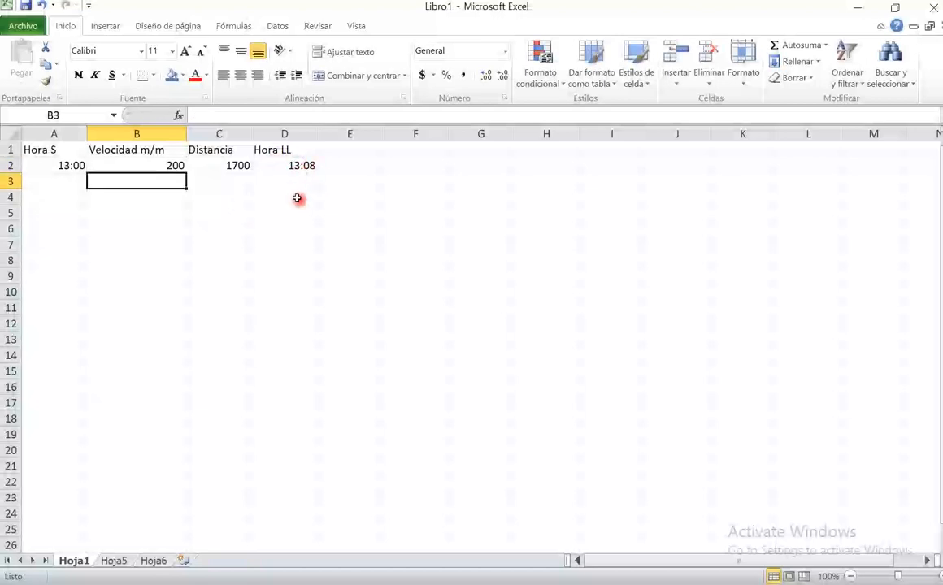
- Examine the parts of the D2 arrival time formula: the TEXTO function, its C2/B2/24/60 value, the format and the added A2
left_click(143, 166)
left_click(276, 162)
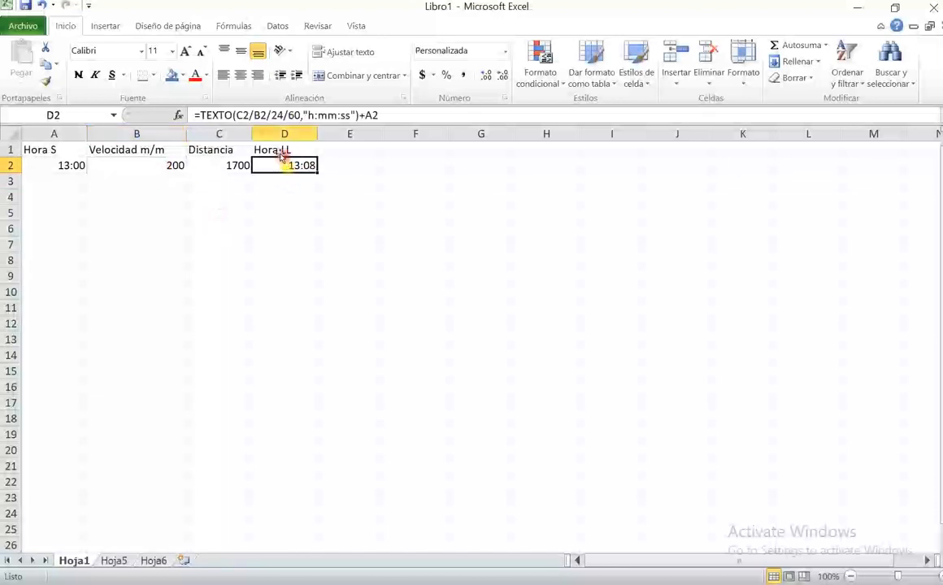
left_click(357, 115)
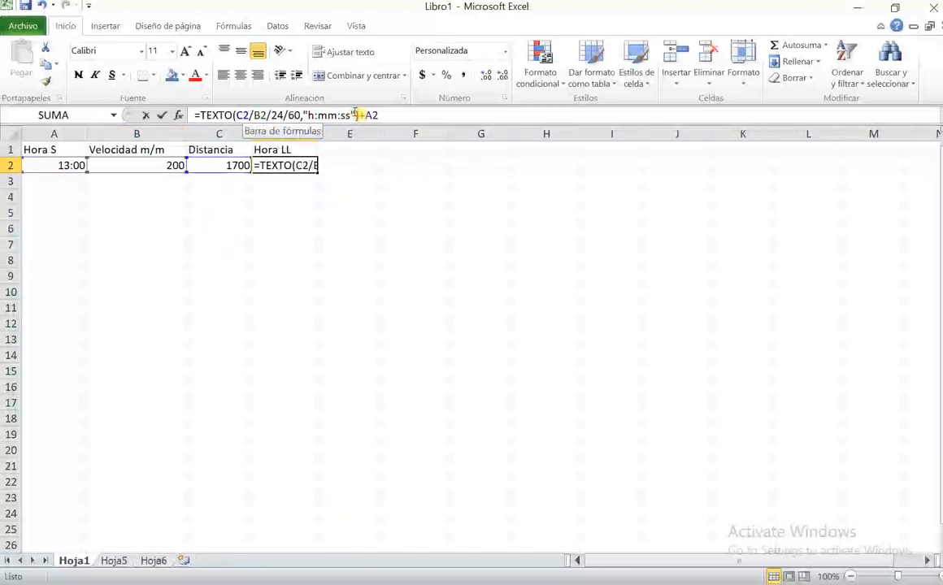
left_click_drag(357, 115, 195, 115)
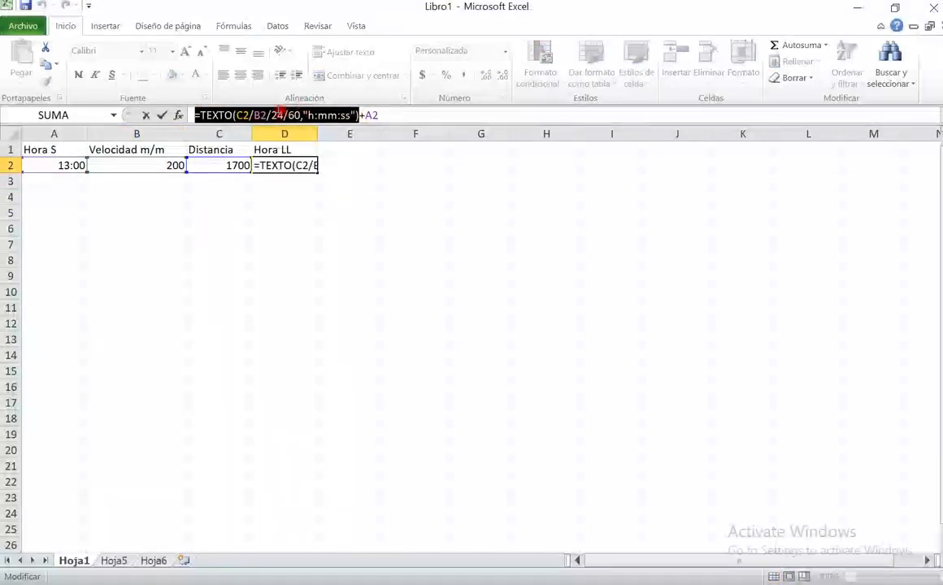
left_click_drag(301, 114, 237, 114)
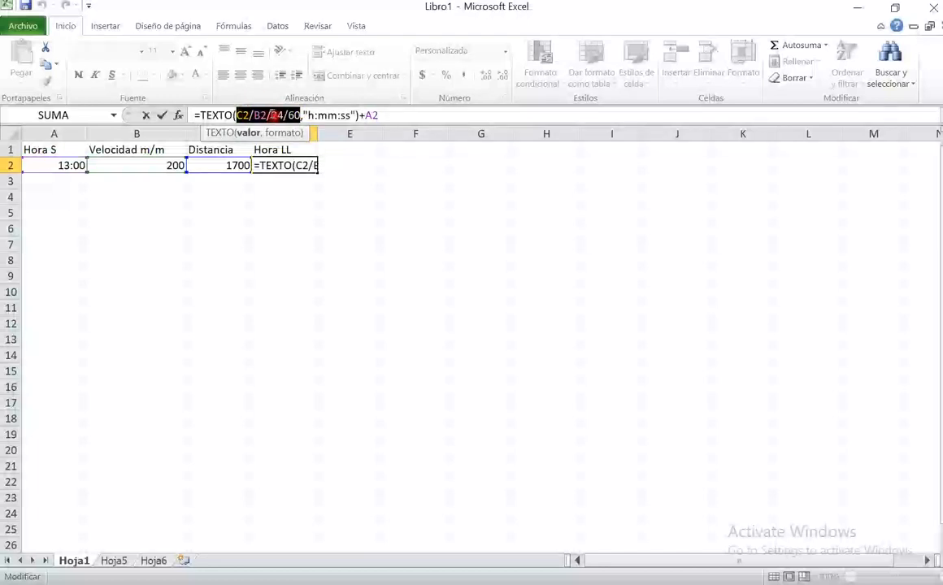
left_click_drag(303, 115, 405, 116)
left_click(405, 116)
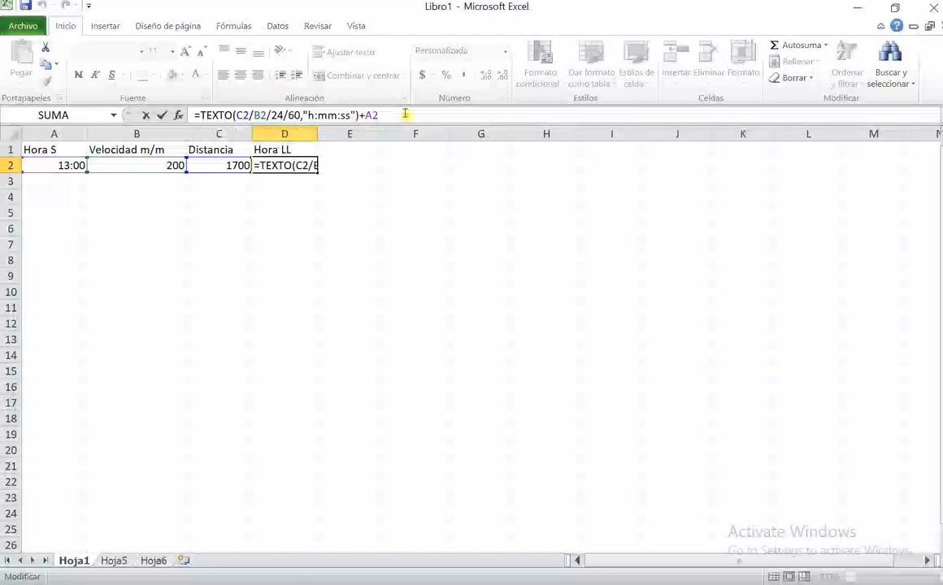
left_click(261, 163)
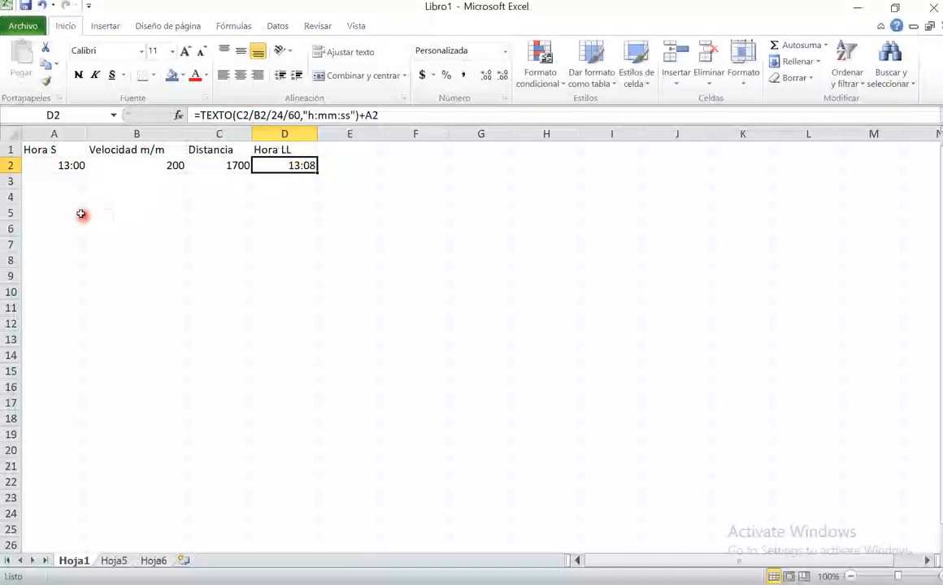
- Enter the formula =texto(hoy(),"dddd") in A5 to show today's full weekday name
left_click(52, 211)
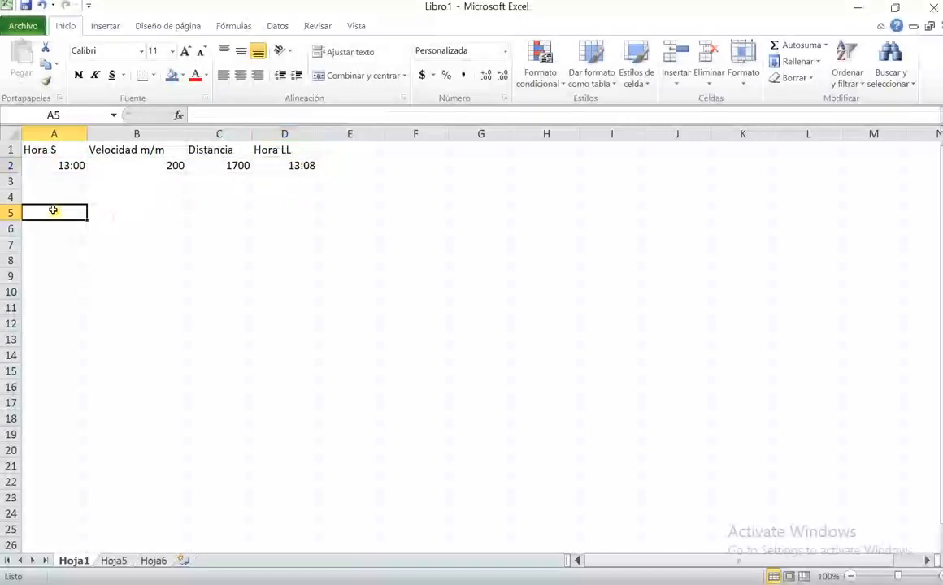
double_click(53, 211)
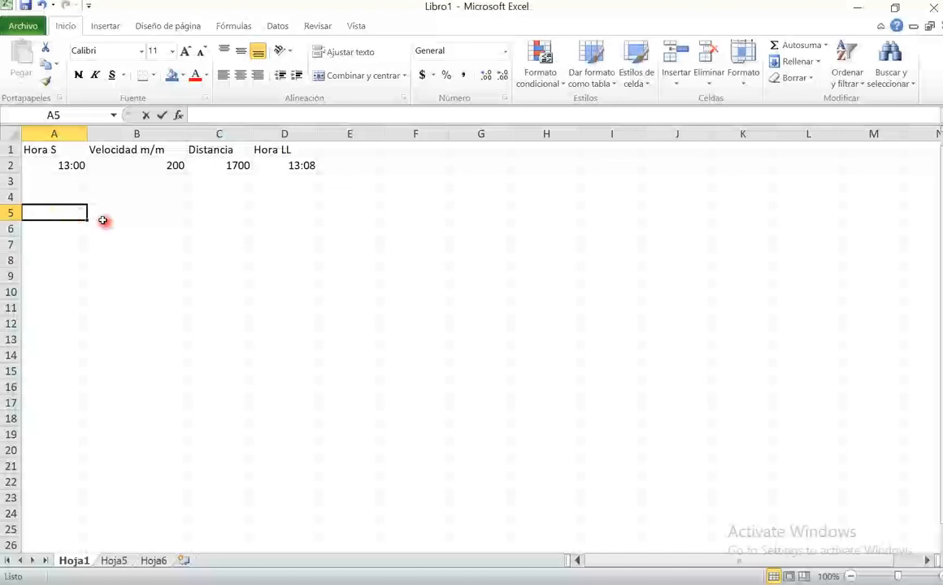
type("=text")
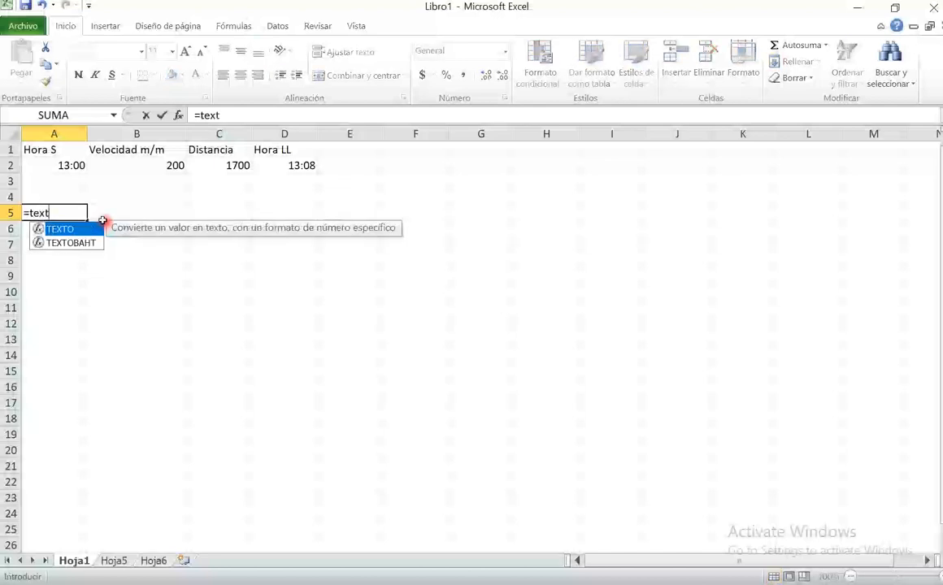
type("o(hoy()")
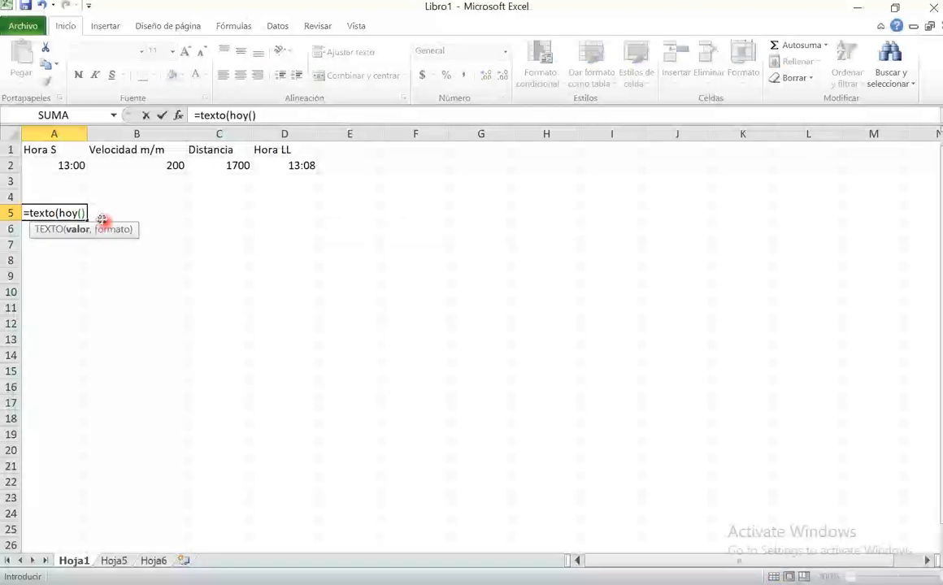
type(",\"dddd\"")
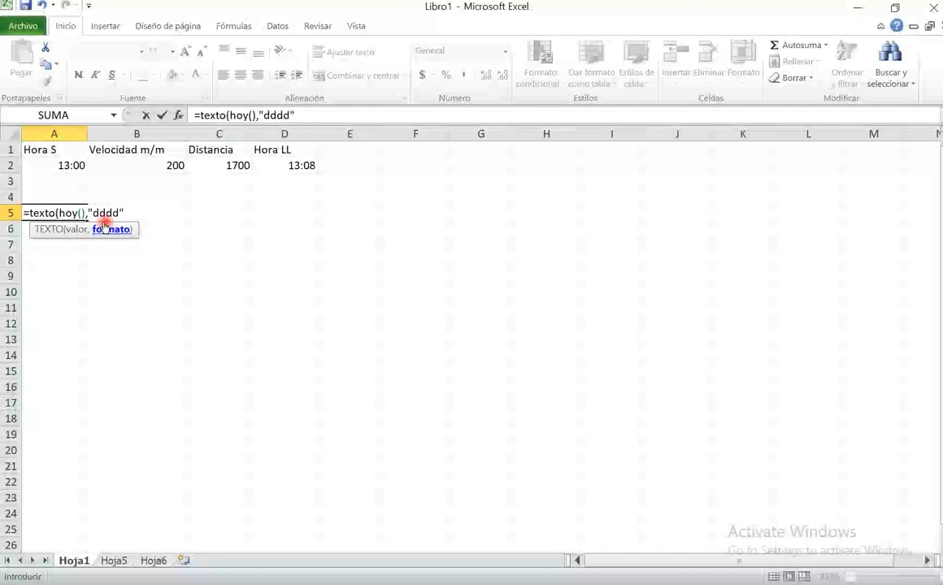
type(")")
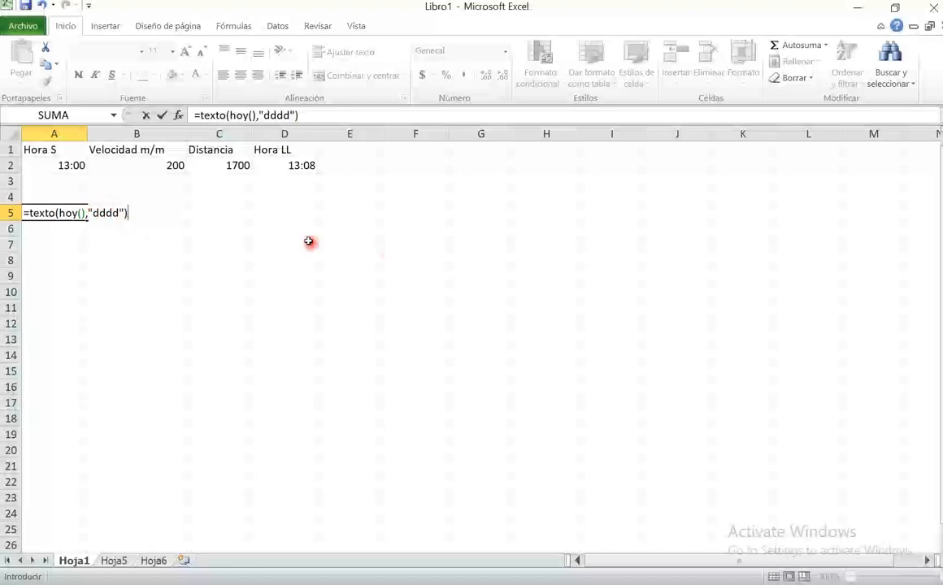
key("Return")
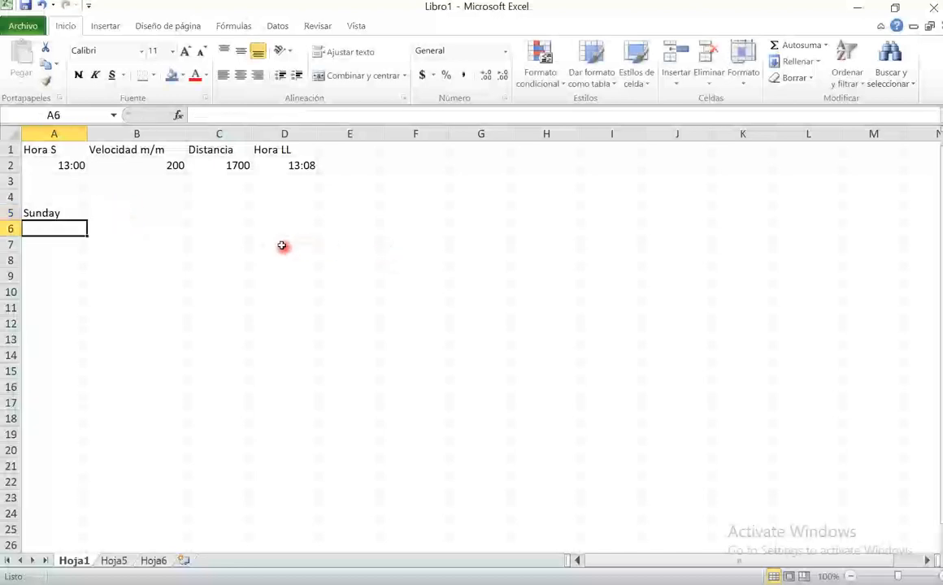
- Shorten the format in the A5 TEXTO formula to "ddd" for the abbreviated weekday
left_click(61, 212)
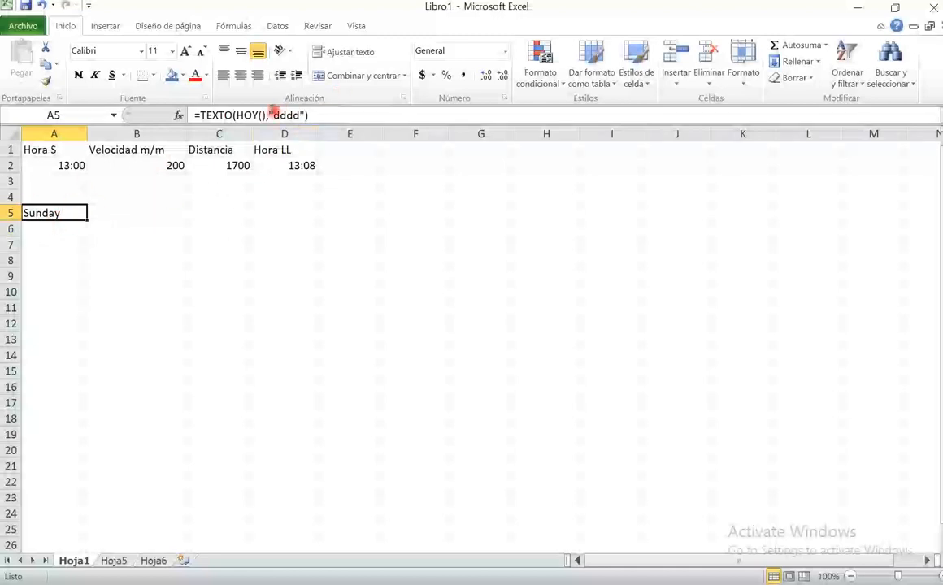
left_click(275, 115)
key("BackSpace")
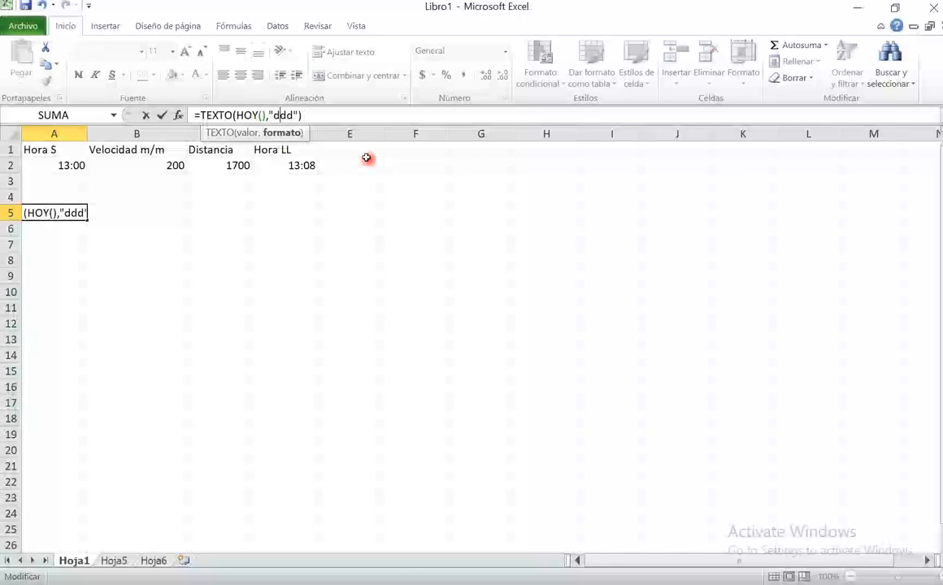
key("Return")
- Change the format in the A5 TEXTO formula to "dd" for the day number
left_click(78, 210)
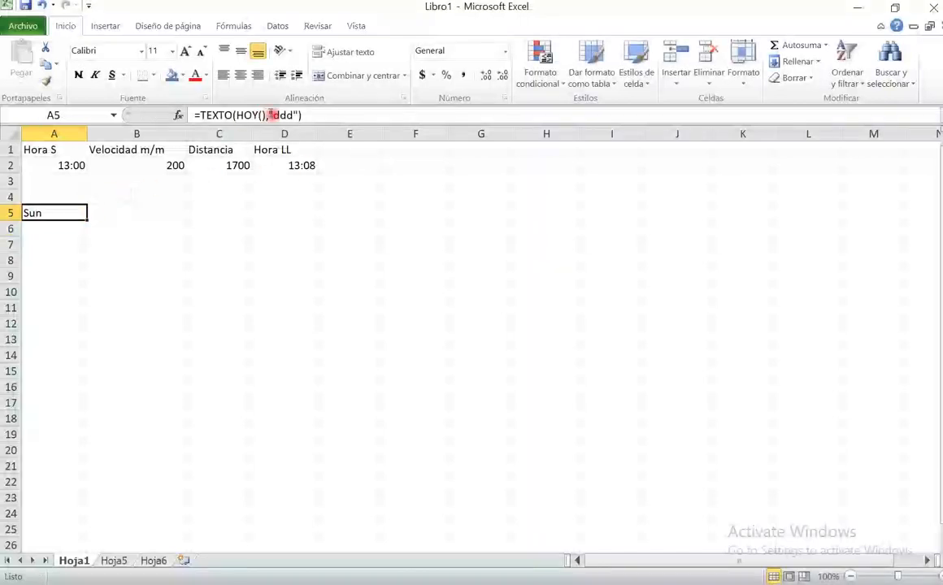
left_click(273, 115)
key("Delete")
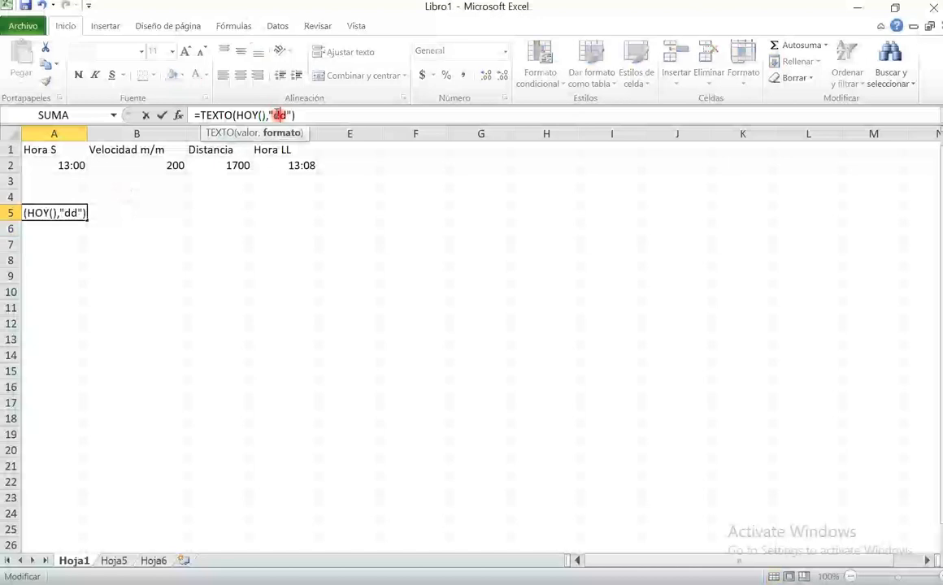
key("Return")
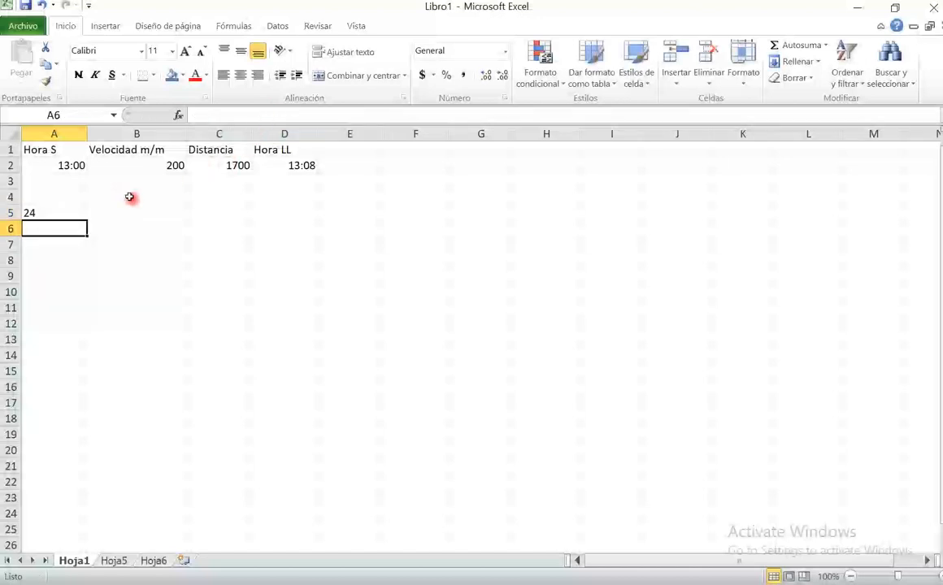
- Change the format in the A5 TEXTO formula to "mmmm" for the full month name
left_click(64, 213)
left_click(289, 115)
key("BackSpace")
key("BackSpace")
type("mmmm")
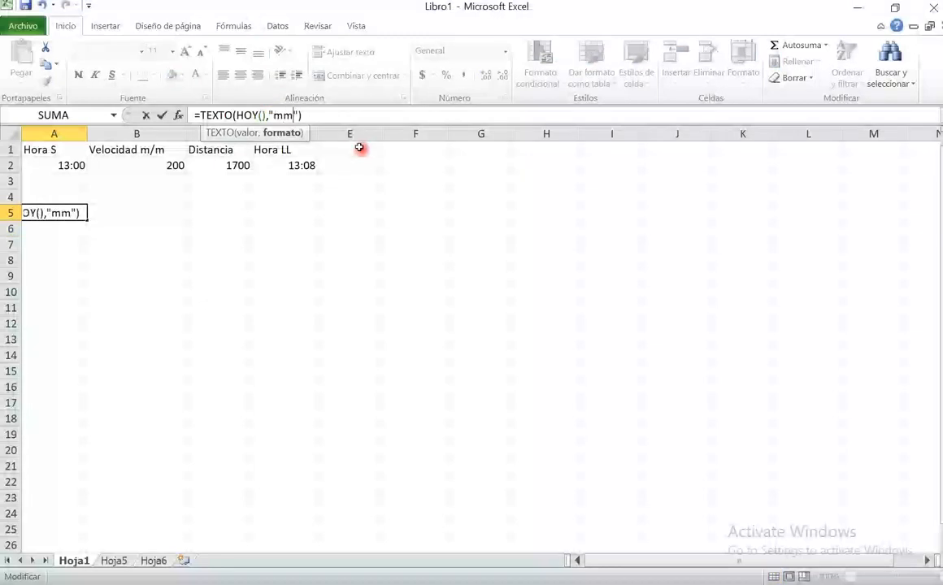
key("Return")
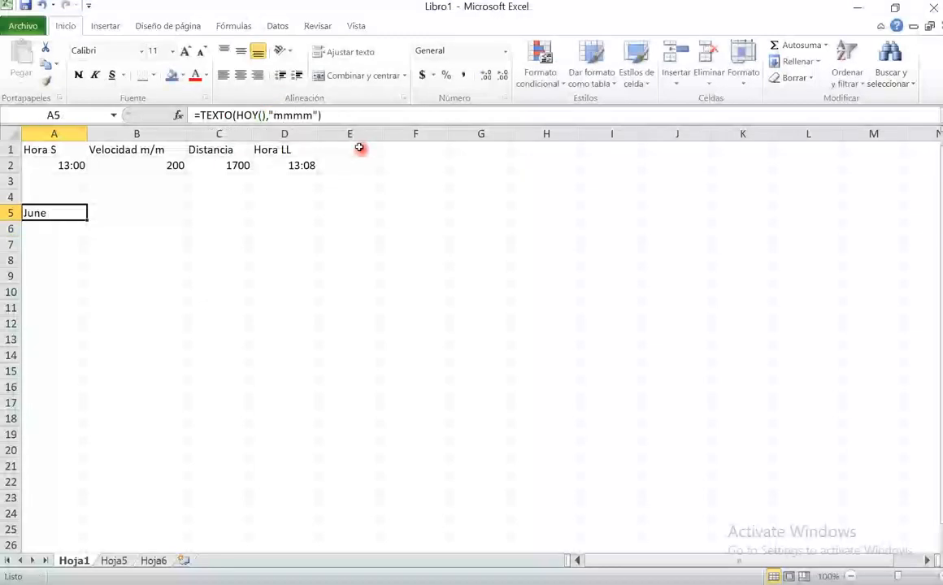
- Shorten the format in the A5 TEXTO formula to "mmm" for the abbreviated month name
left_click(302, 114)
key("BackSpace")
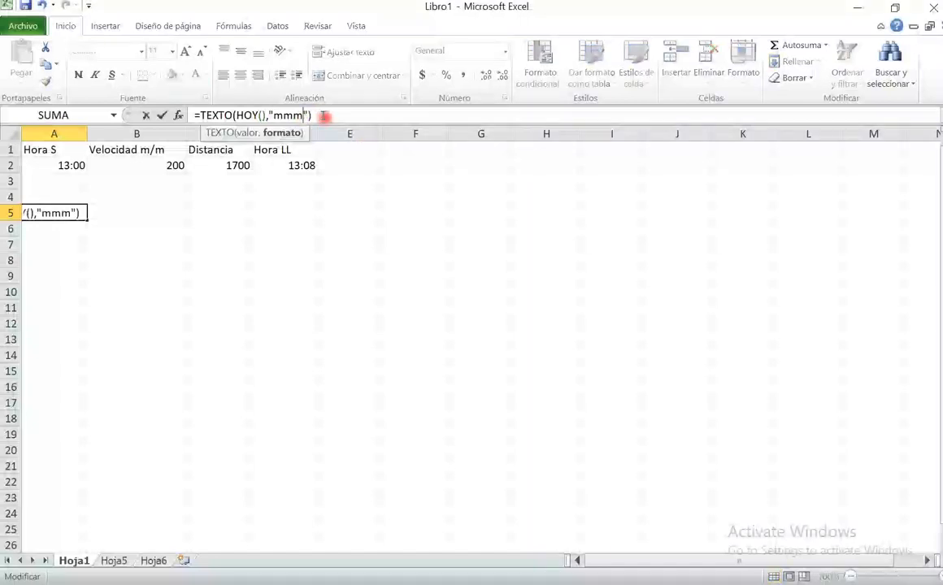
key("Return")
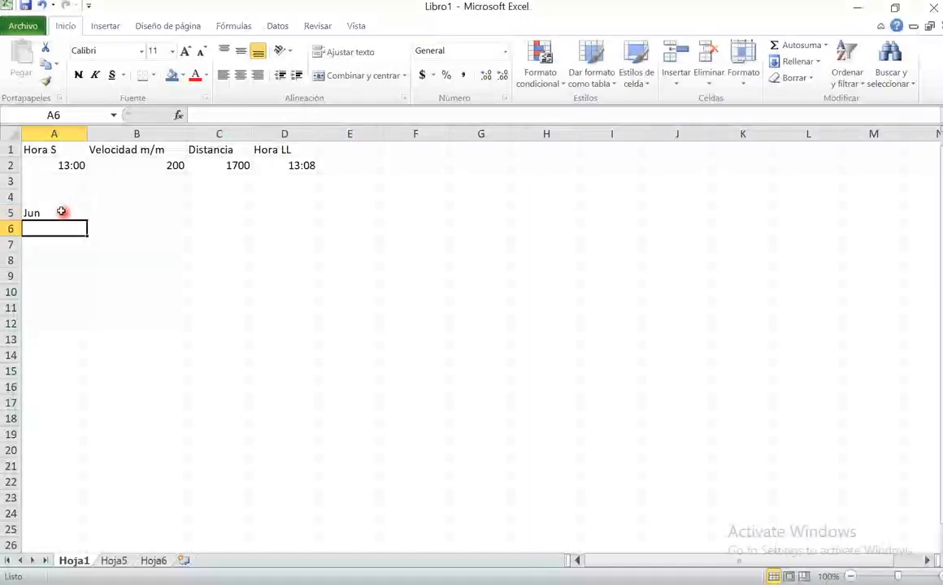
- Shorten the format in the A5 TEXTO formula to "mm" for the two-digit month number
left_click(64, 212)
left_click(301, 116)
key("BackSpace")
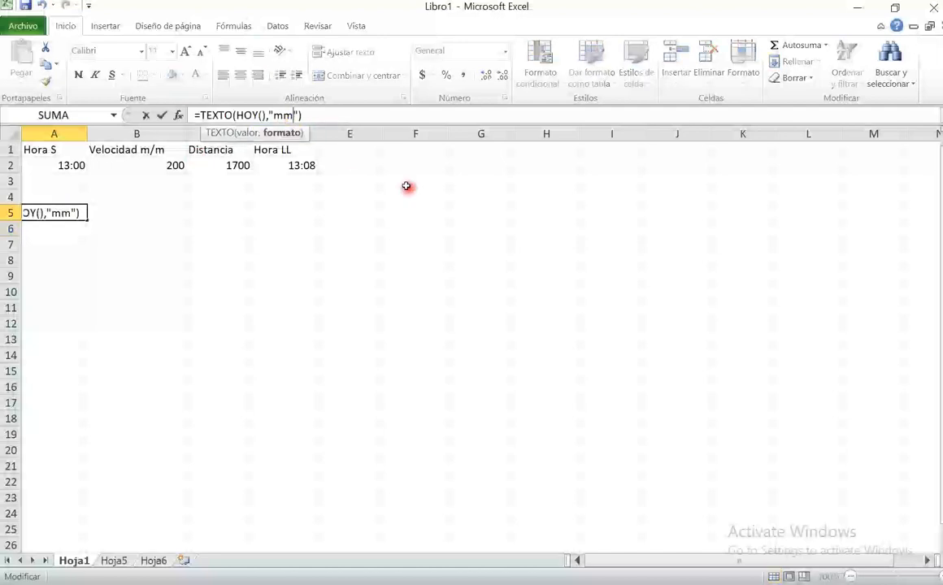
key("Return")
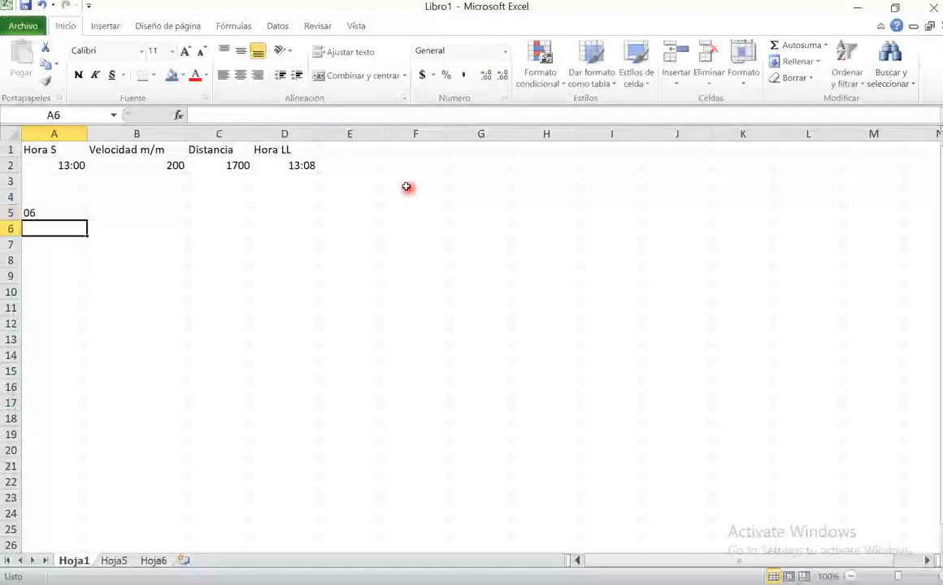
- Shorten the format in the A5 TEXTO formula to "m" for the month number without a leading zero
left_click(81, 210)
left_click(281, 115)
key("BackSpace")
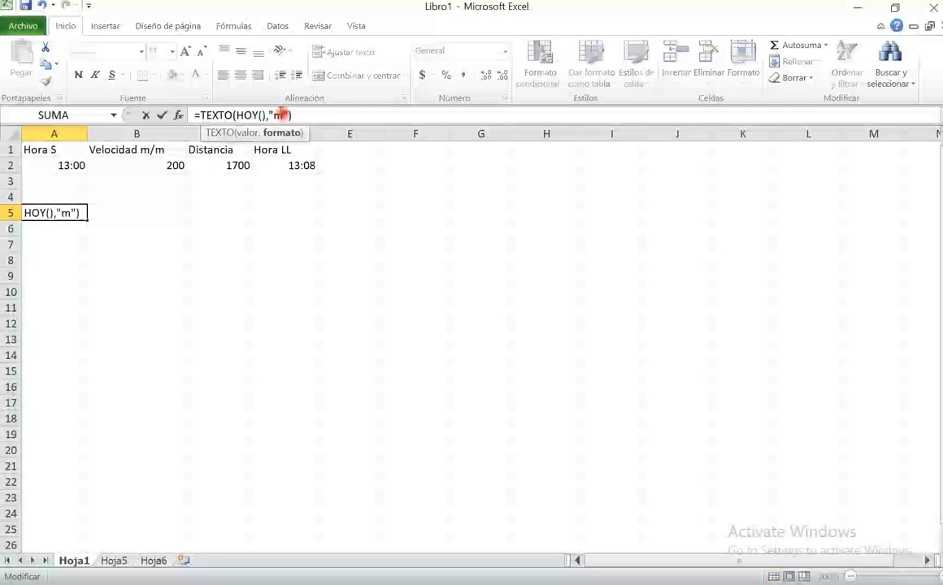
key("Return")
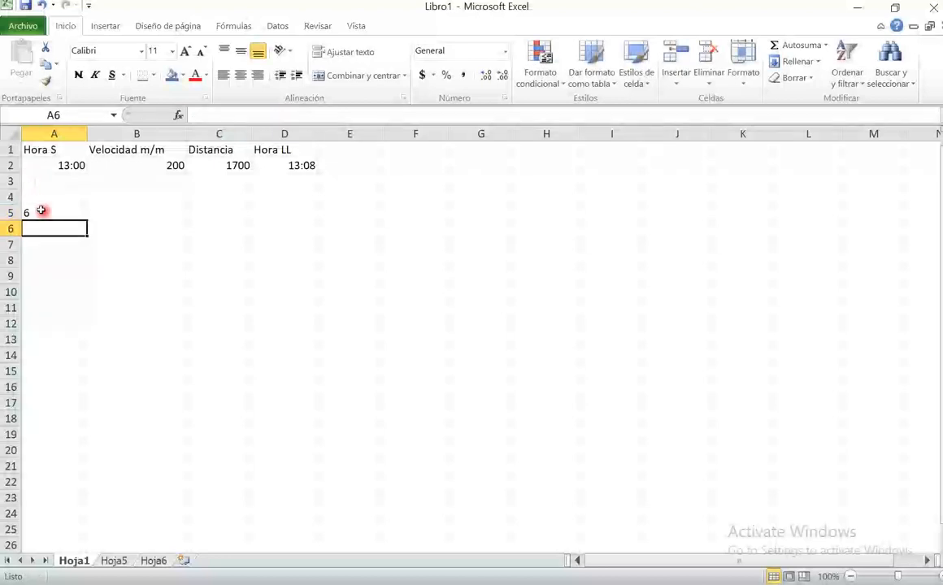
- Replace the format in the A5 TEXTO formula with "yyyy" for the four-digit year
left_click(81, 208)
left_click(276, 115)
key("BackSpace")
type("yyyy")
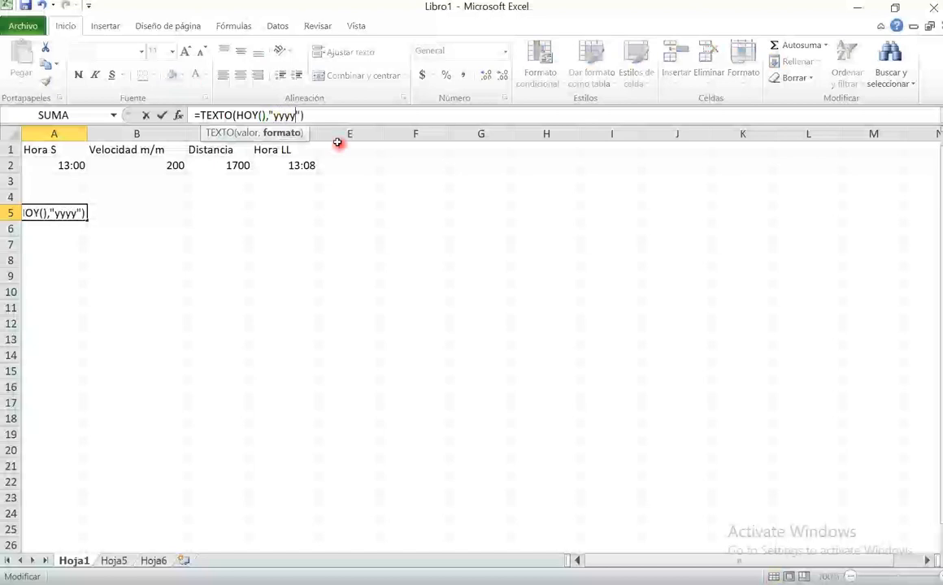
key("Return")
left_click(69, 196)
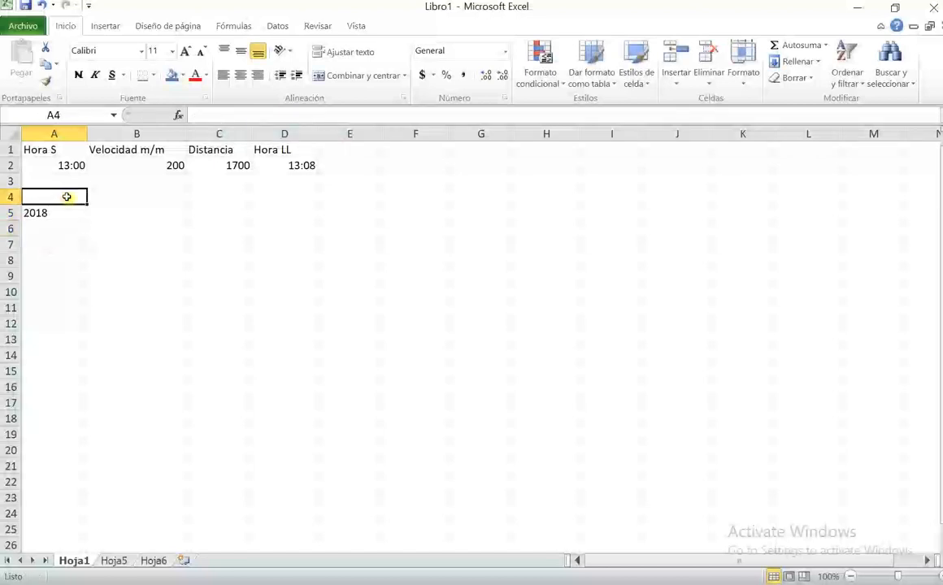
- Shorten the format in the A5 TEXTO formula to "yy" for the two-digit year
left_click(69, 212)
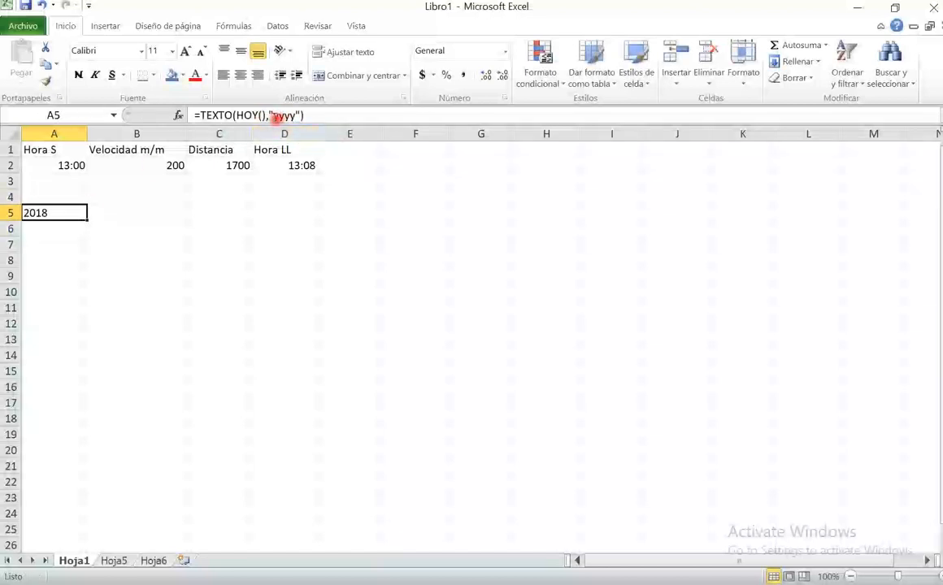
left_click(277, 116)
key("Delete")
key("Delete")
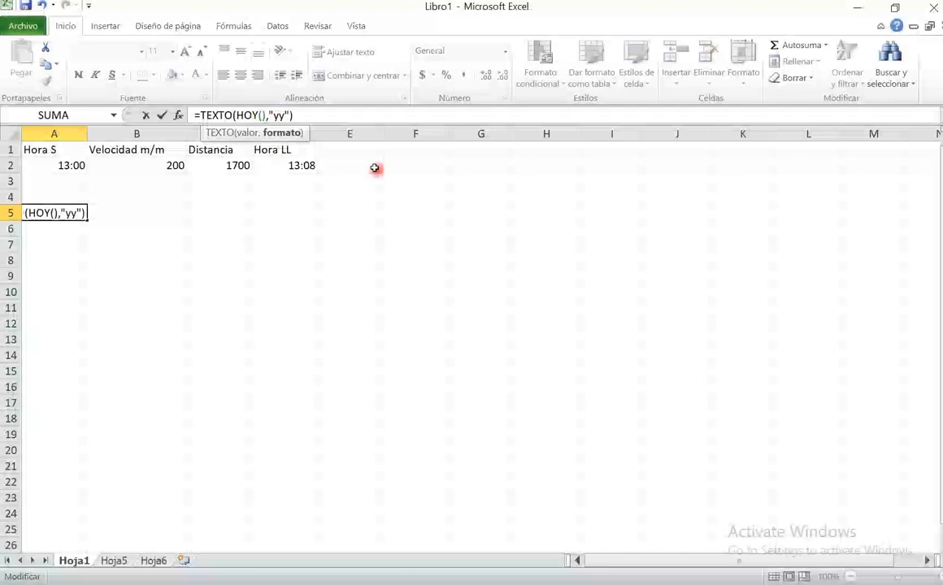
key("Return")
left_click(65, 210)
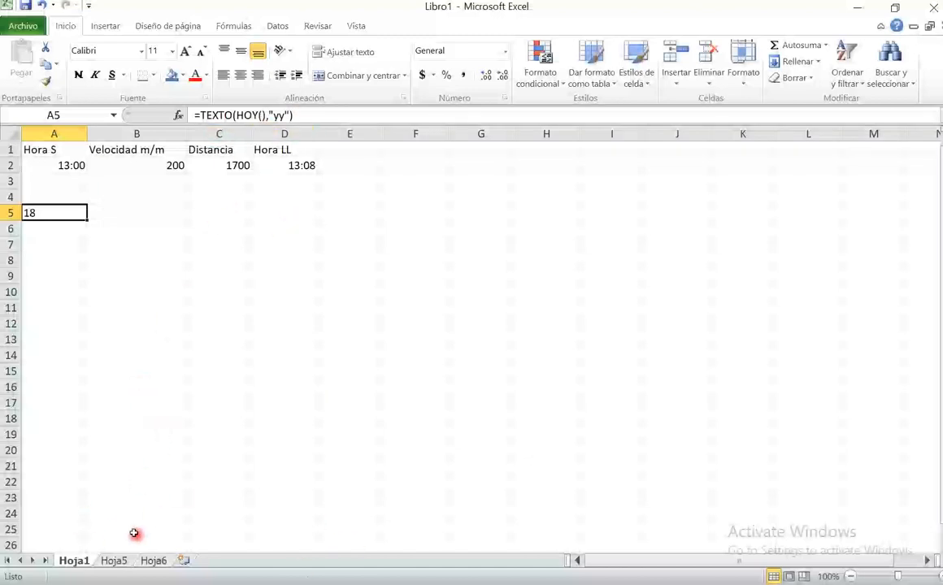
- On sheet Hoja6, change the Dia formula in A2 to =HOY() by removing the +1
left_click(114, 560)
left_click(153, 560)
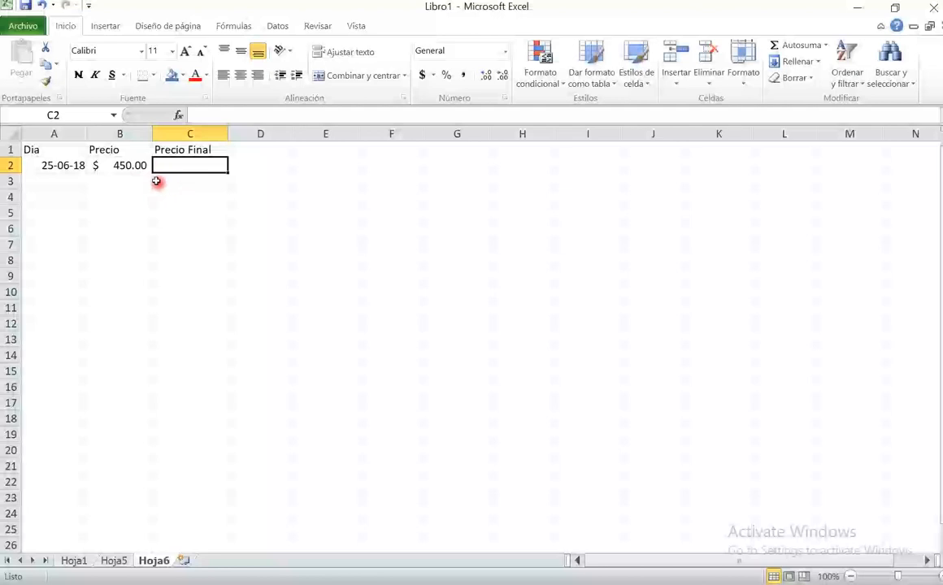
left_click(122, 165)
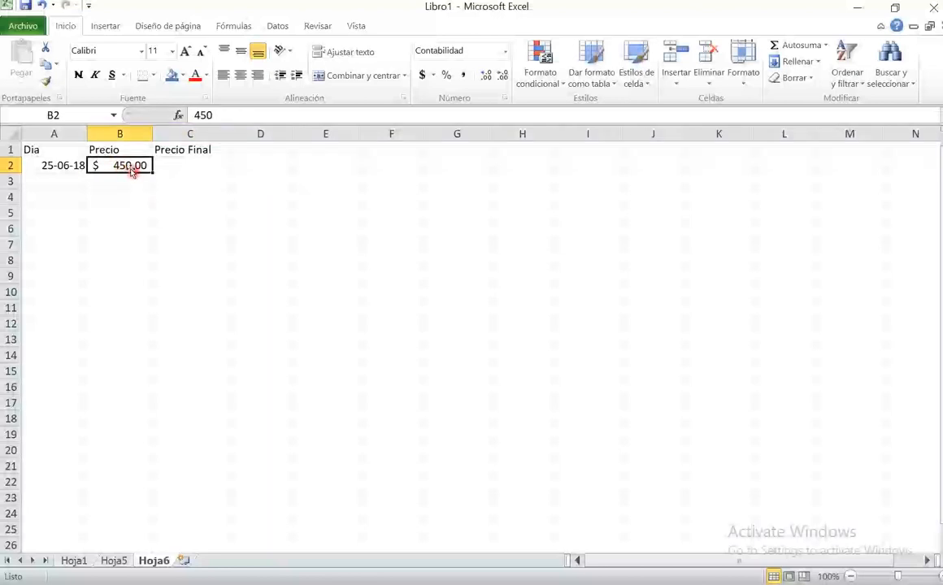
left_click(58, 163)
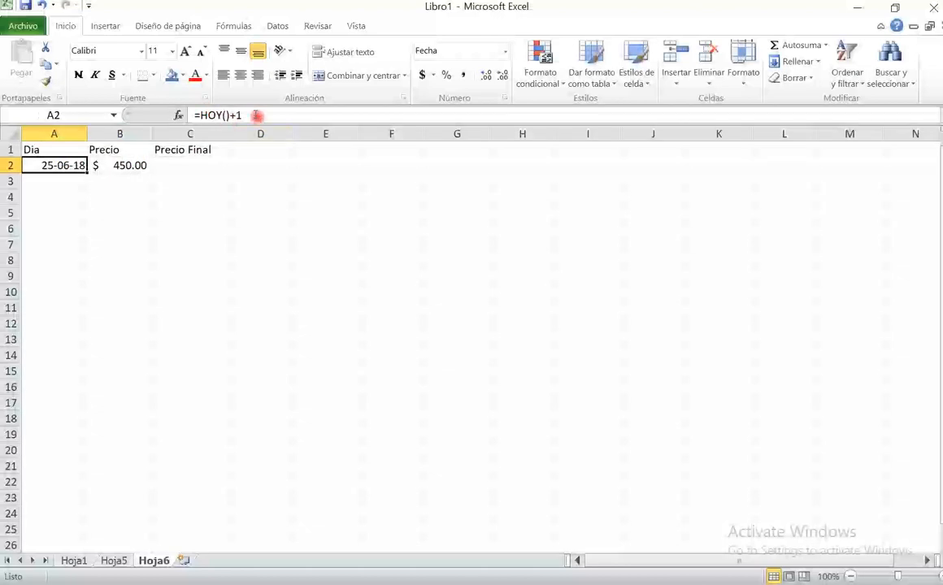
left_click(258, 115)
key("BackSpace")
key("BackSpace")
key("Return")
- Begin a SI formula in the Precio Final cell C2 with texto(A2,"dddd") as the start of its logical test
left_click(63, 164)
left_click(118, 163)
left_click(177, 168)
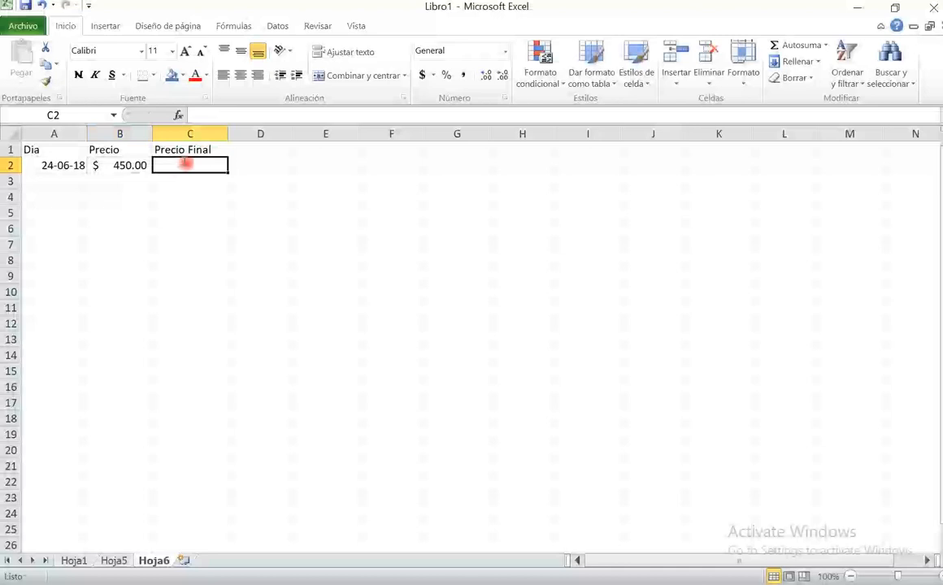
type("=si")
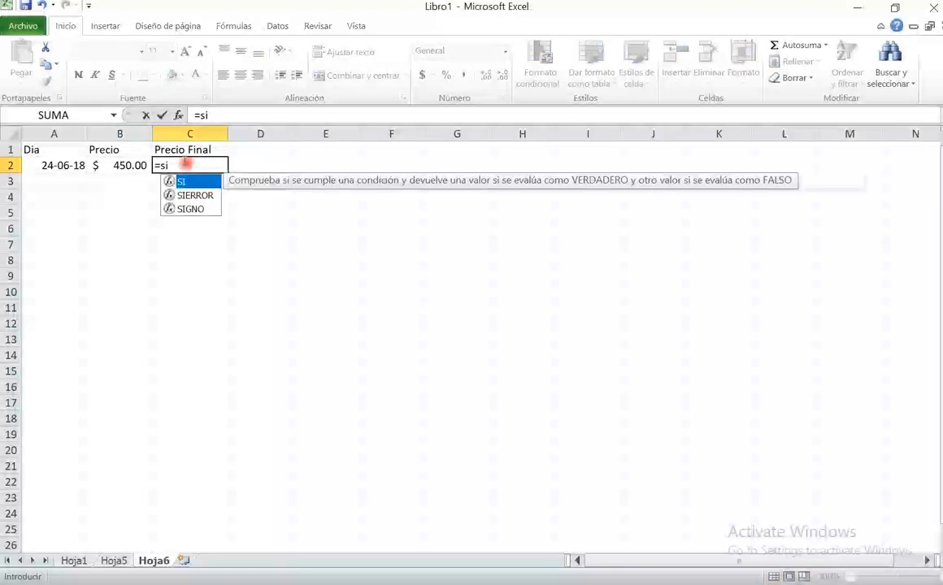
type("(")
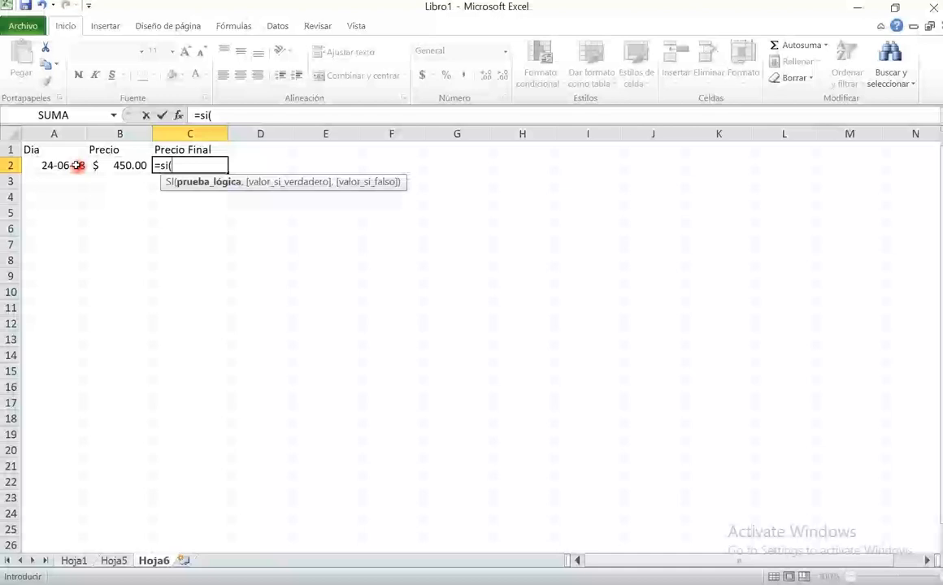
type("texto")
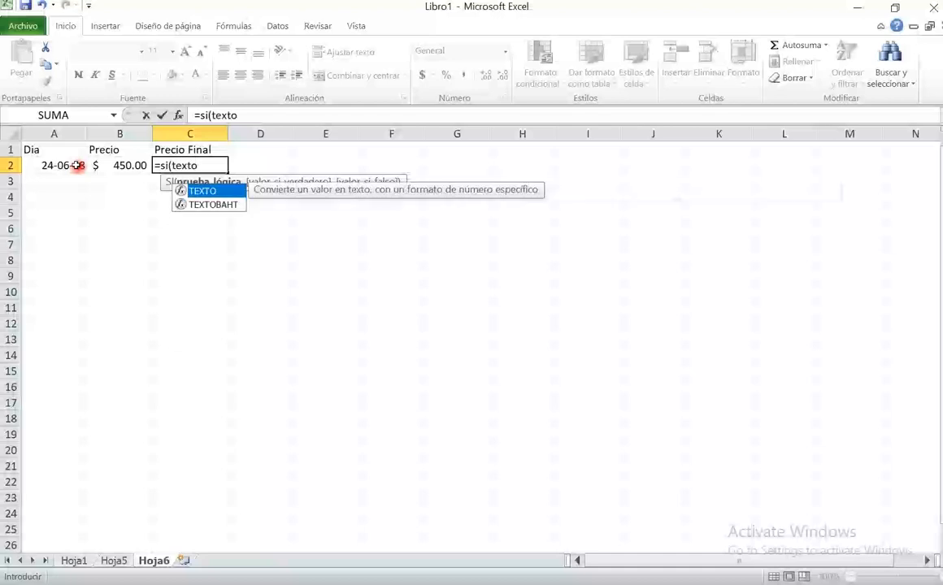
type("(")
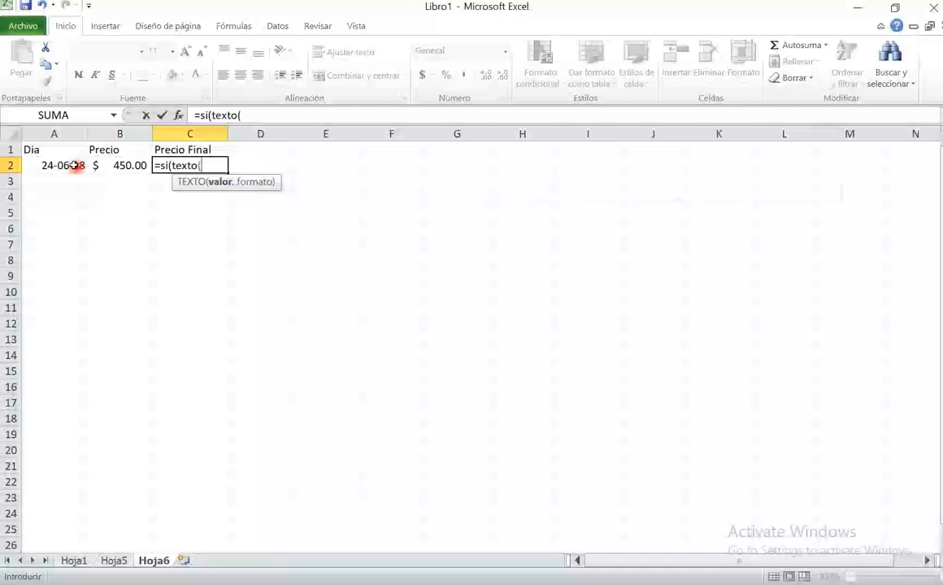
left_click(66, 165)
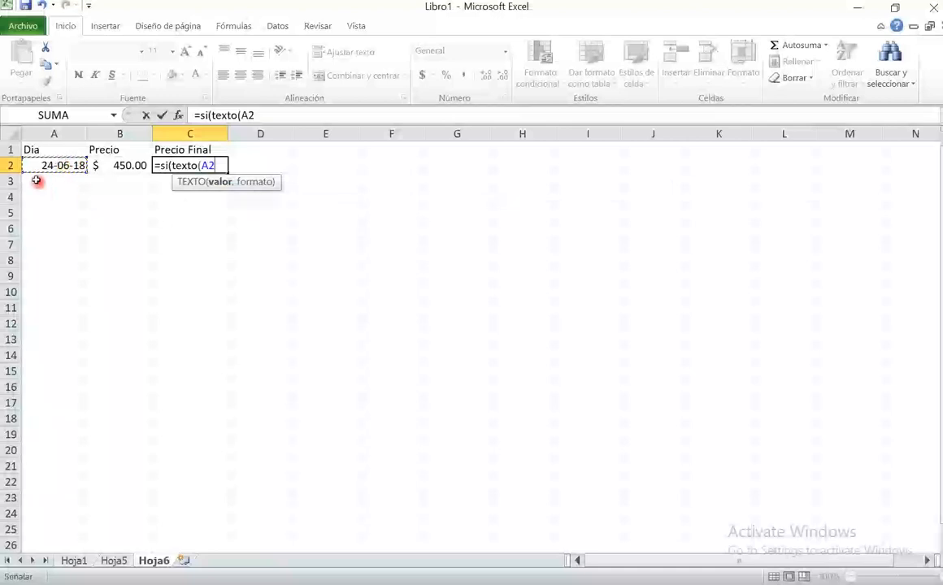
type(",")
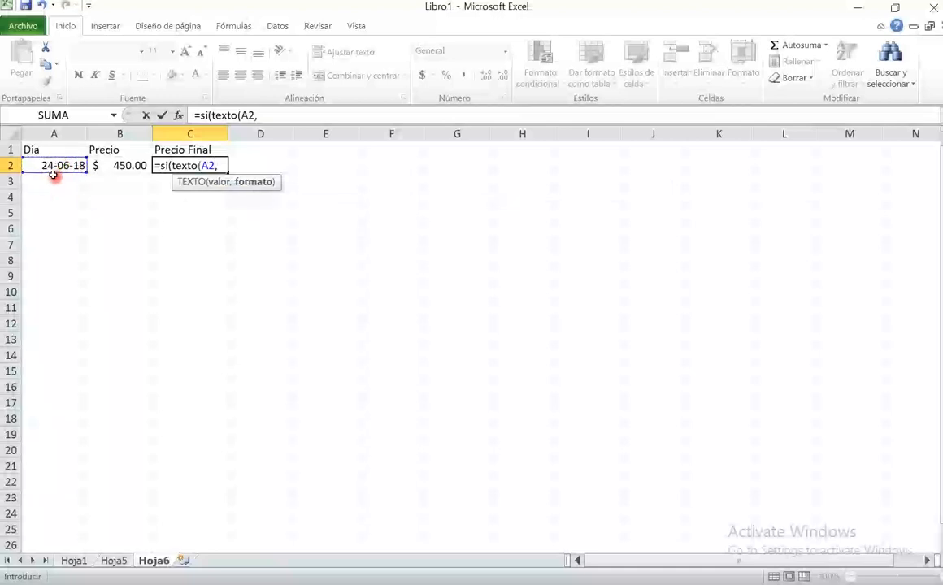
type("\"dddd\"")
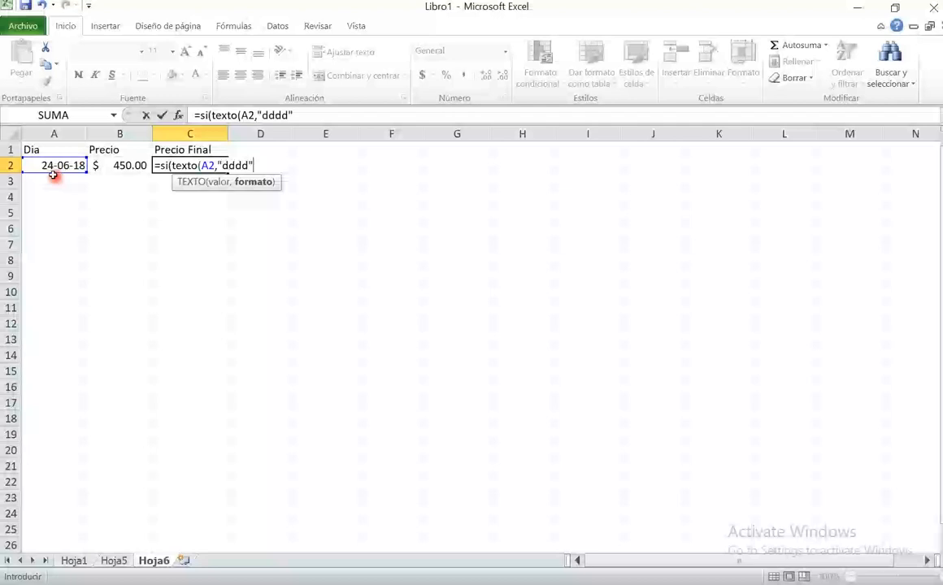
type(")")
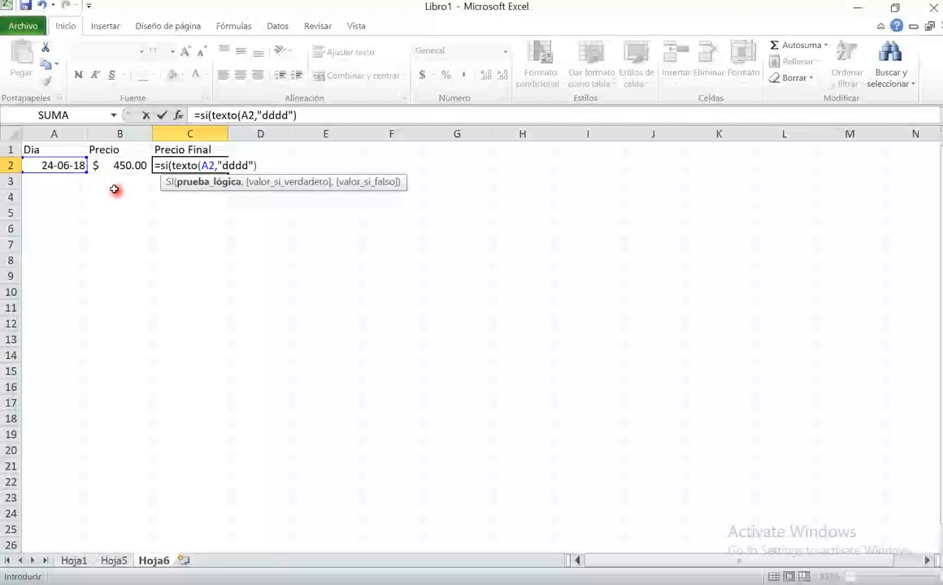
type("=\"Sunday\"")
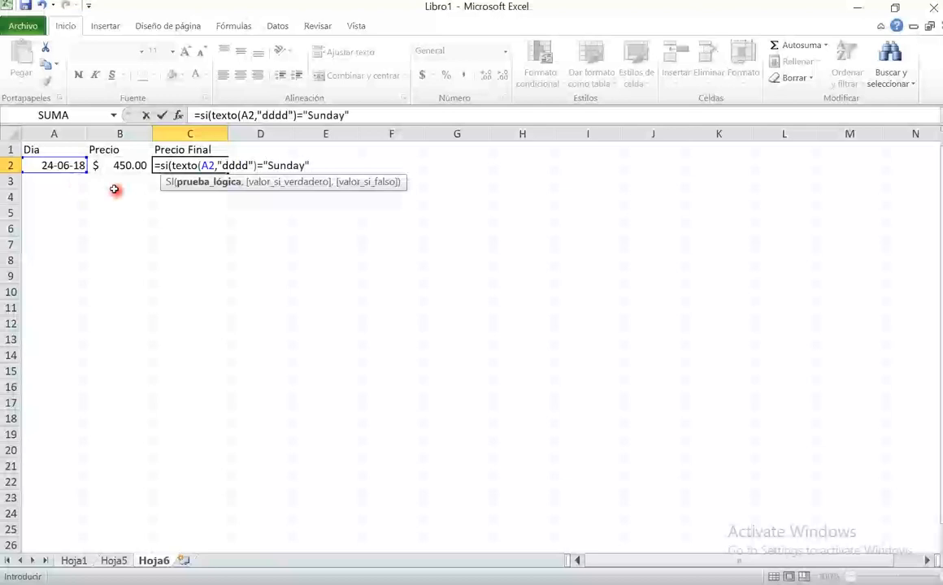
type(",")
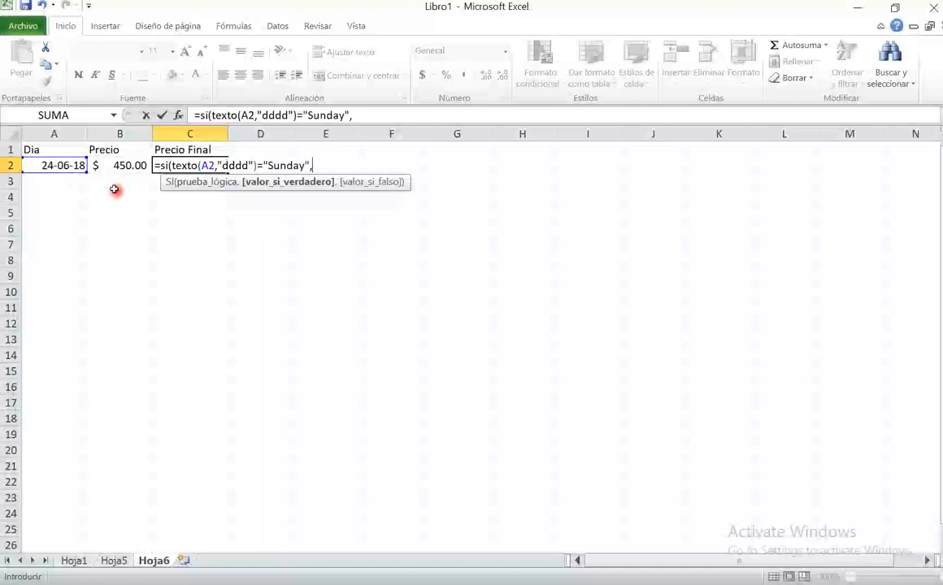
- Complete the logical test of the C2 formula by comparing the weekday text with "Sunday"
left_click_drag(168, 165, 317, 164)
left_click(317, 165)
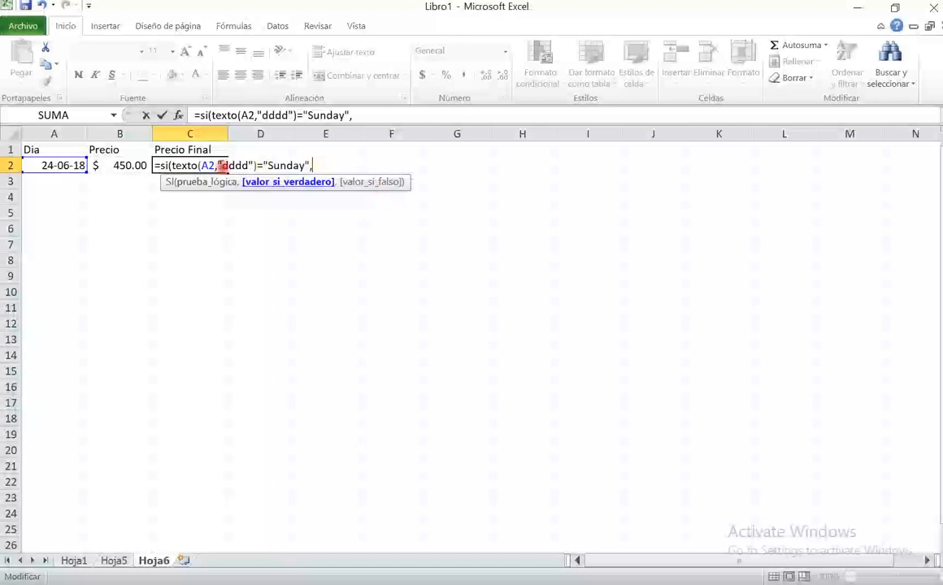
- Enter B2*0.85 as the value-if-true argument of the SI formula in C2, followed by the argument separator
left_click(137, 165)
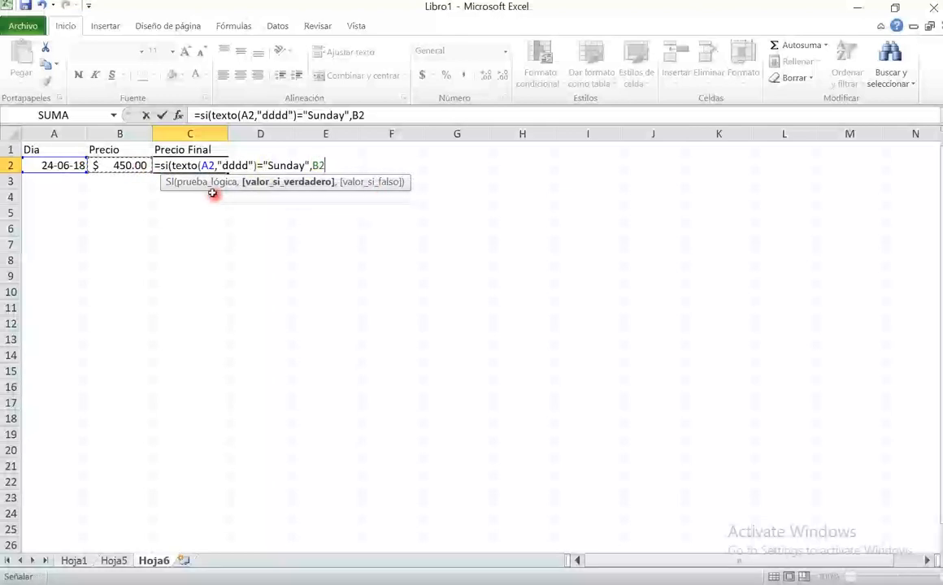
type("*0,")
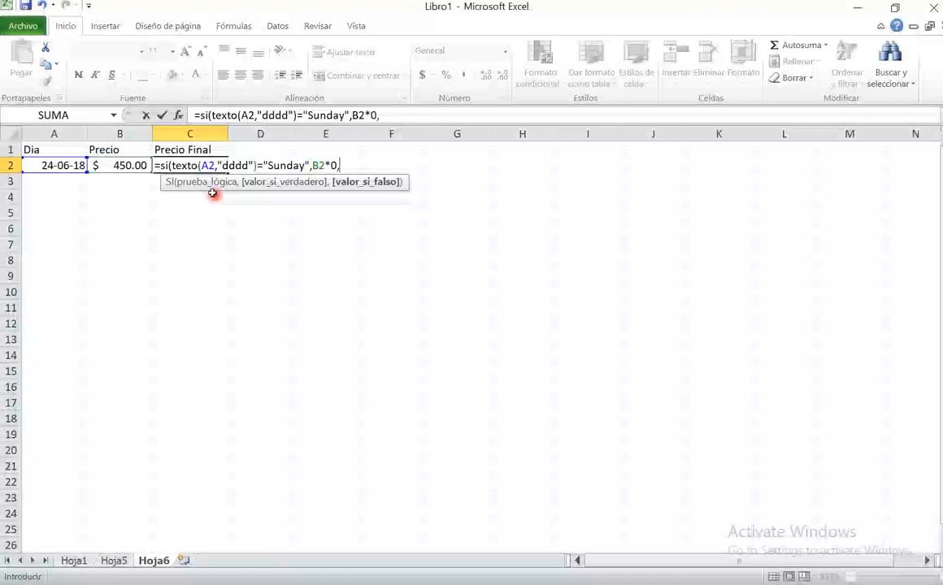
type("85")
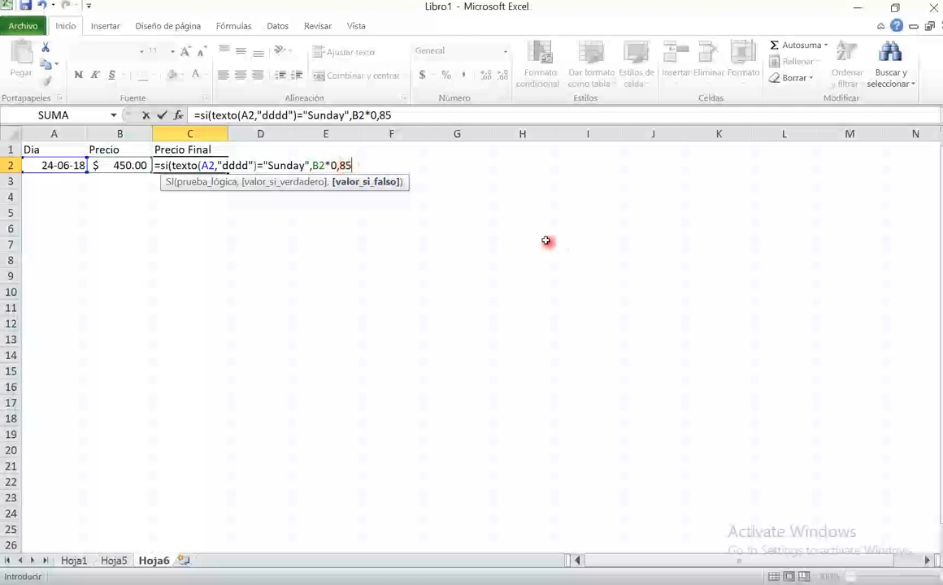
type(",")
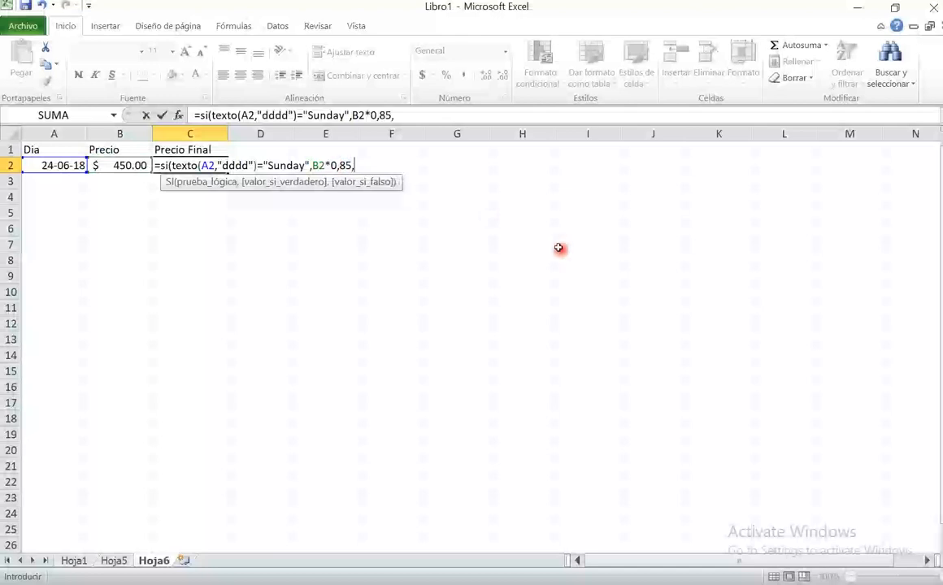
key("BackSpace")
key("BackSpace")
key("BackSpace")
key("BackSpace")
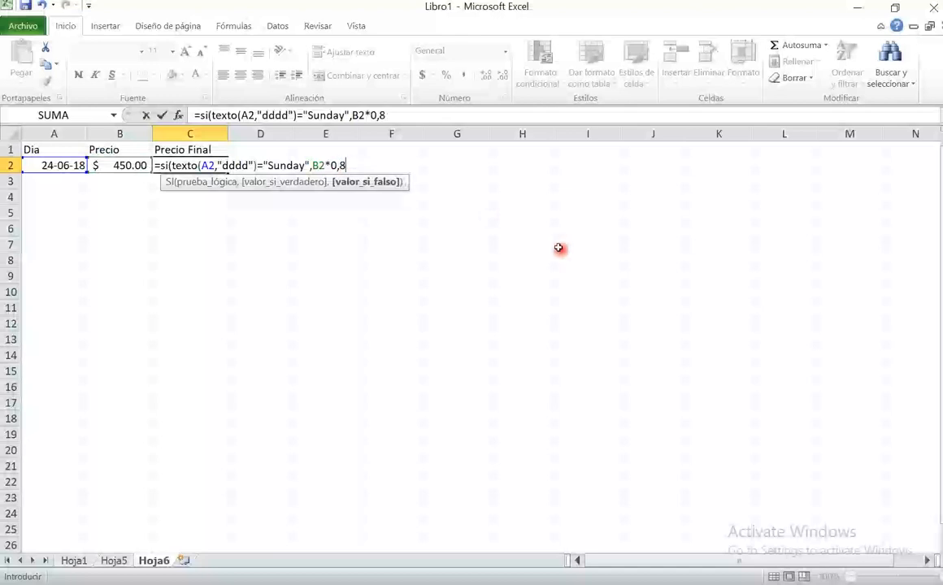
type(".85")
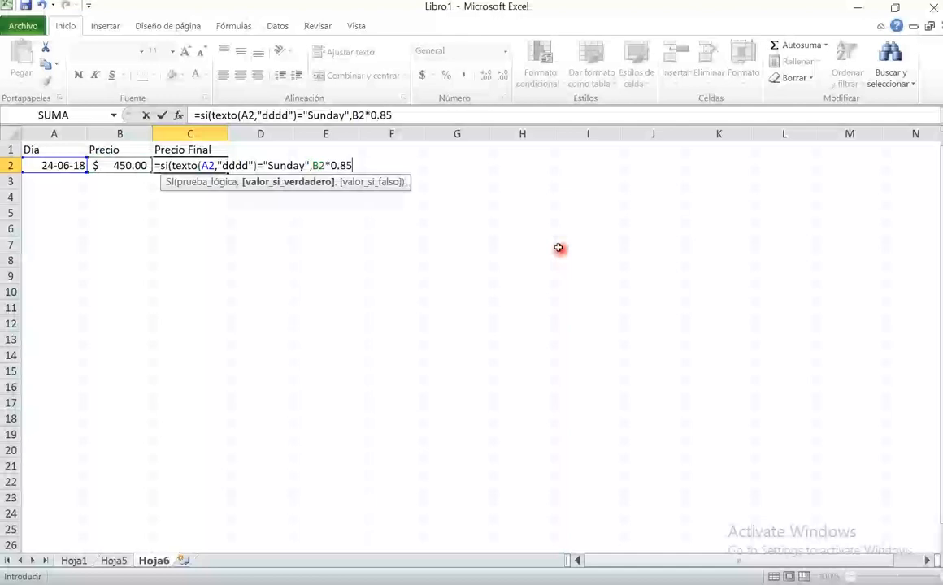
type(",")
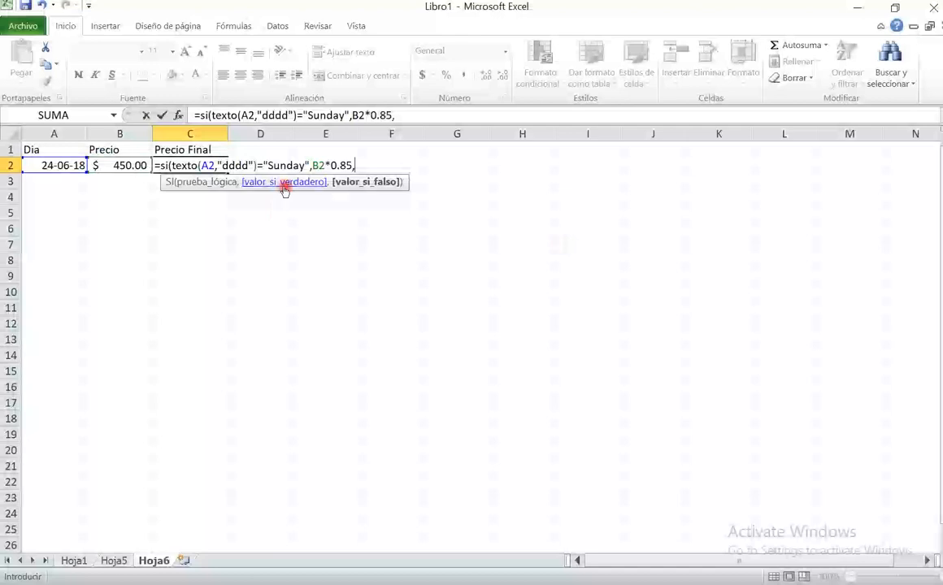
- Finish the SI formula in C2 with B2 as the value-if-false argument and reselect the cell to check it
left_click(118, 165)
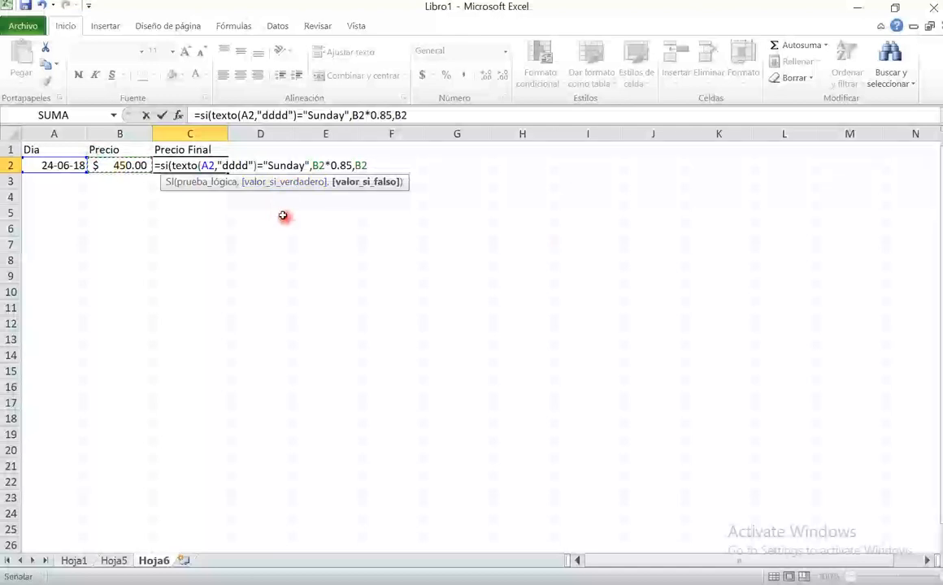
type(")")
key("Return")
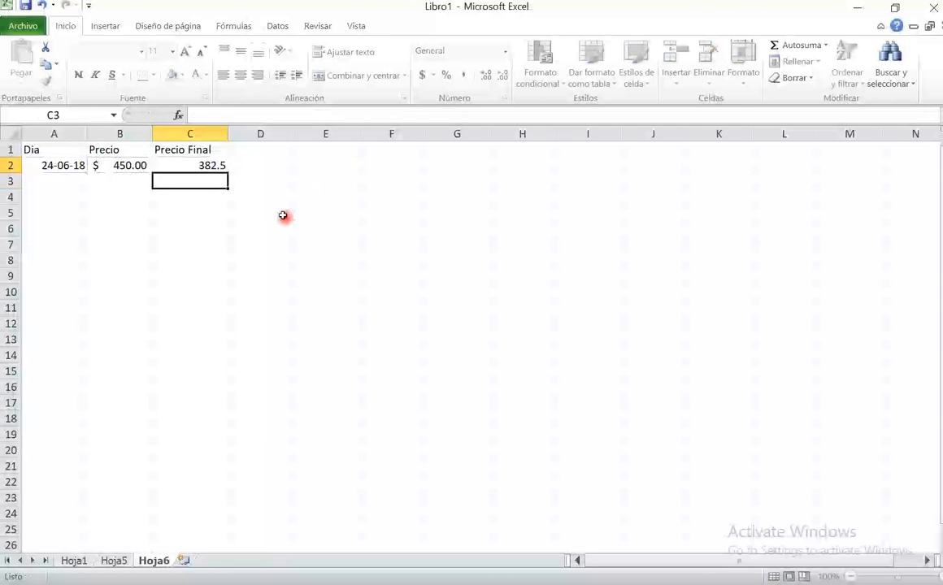
key("Up")
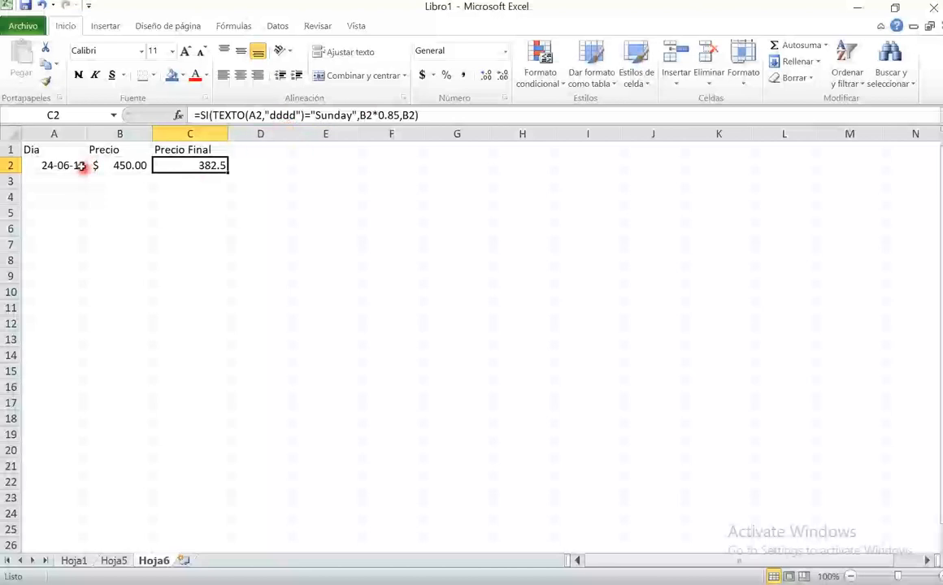
- Change the Dia formula in A2 to =HOY()+1 to test the discount with the following day
left_click(73, 165)
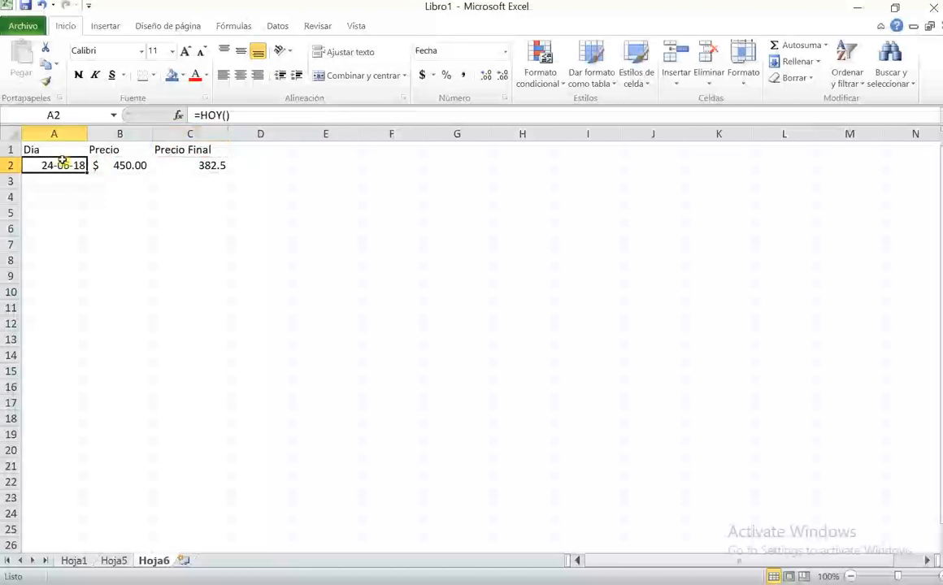
left_click(240, 115)
type("+1")
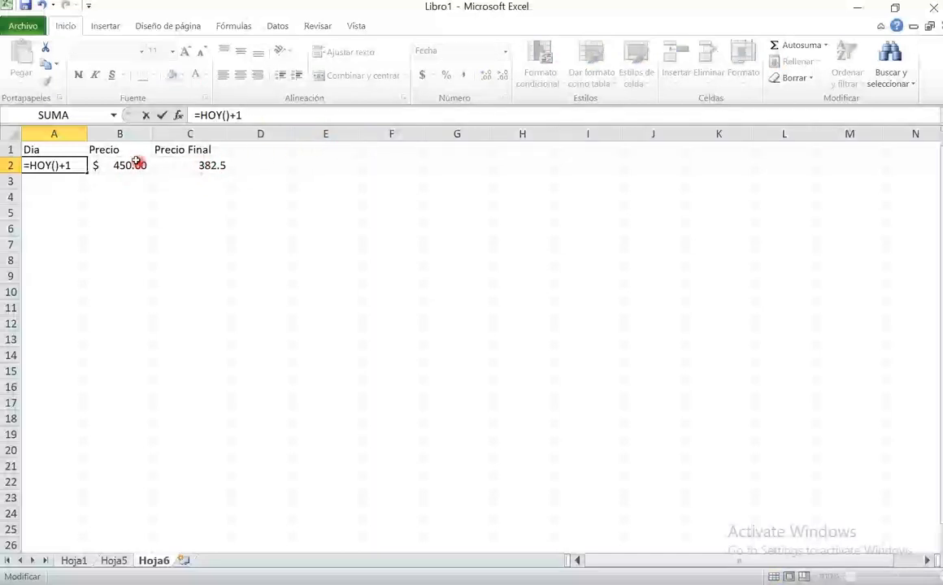
key("Return")
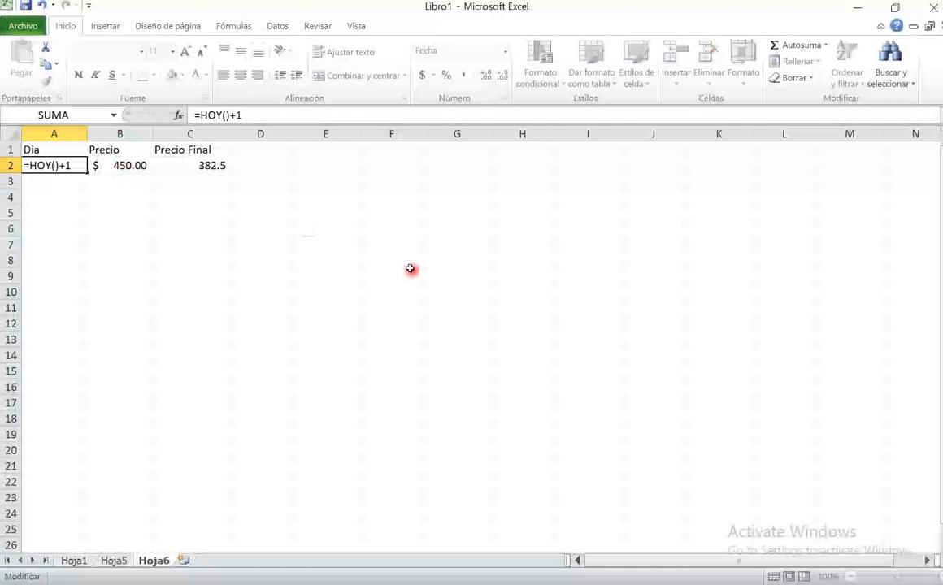
- Review the Precio Final formula in C2 against the changed date, leaving the formula as it is
left_click(213, 165)
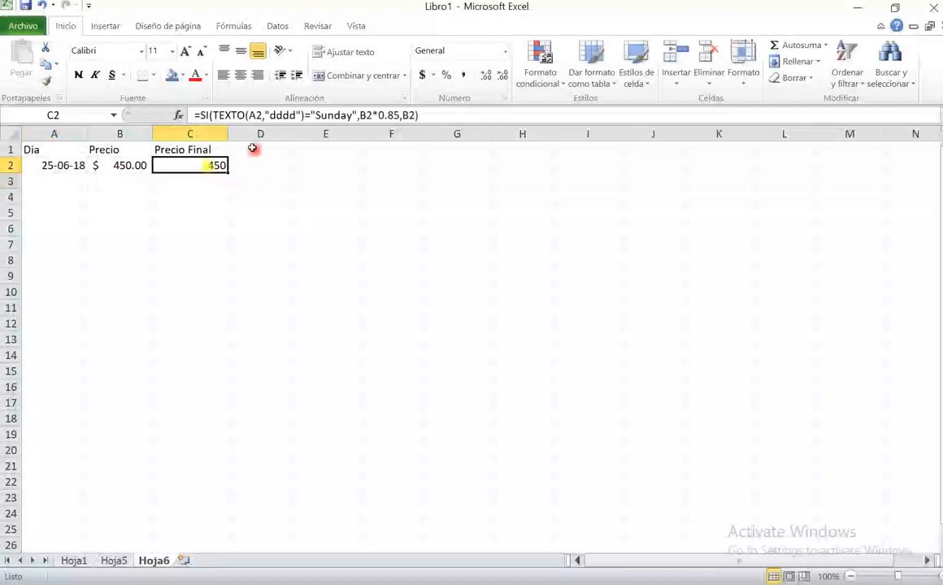
left_click_drag(213, 113, 355, 115)
key("Escape")
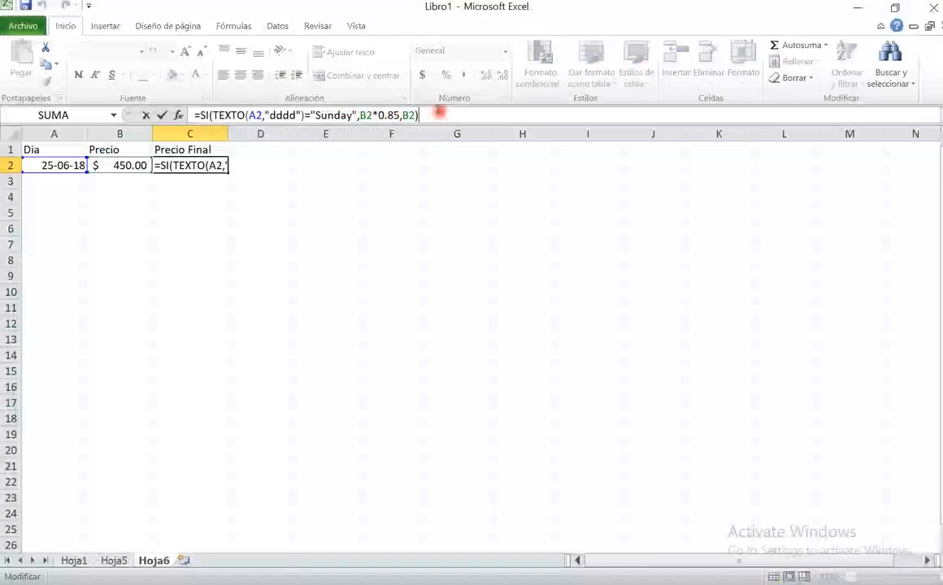
key("Return")
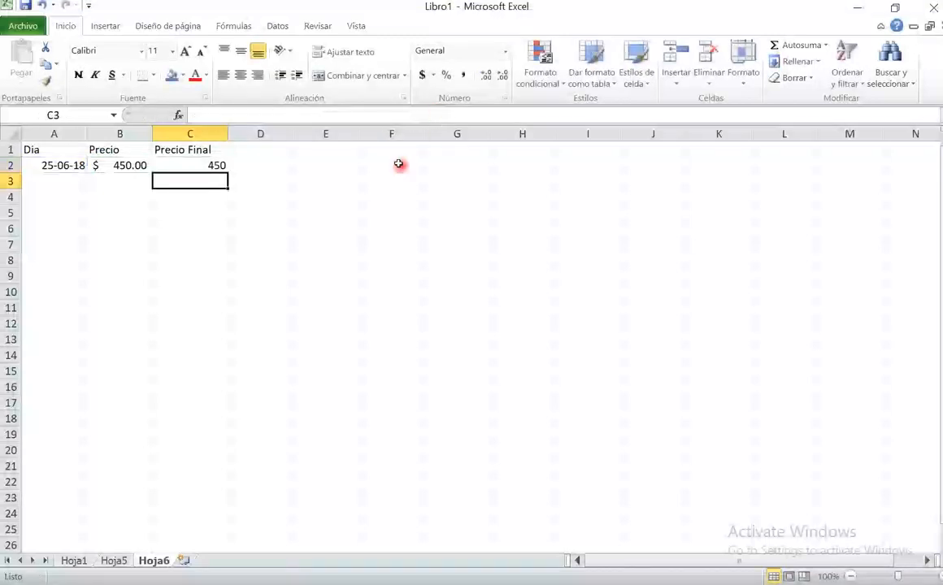